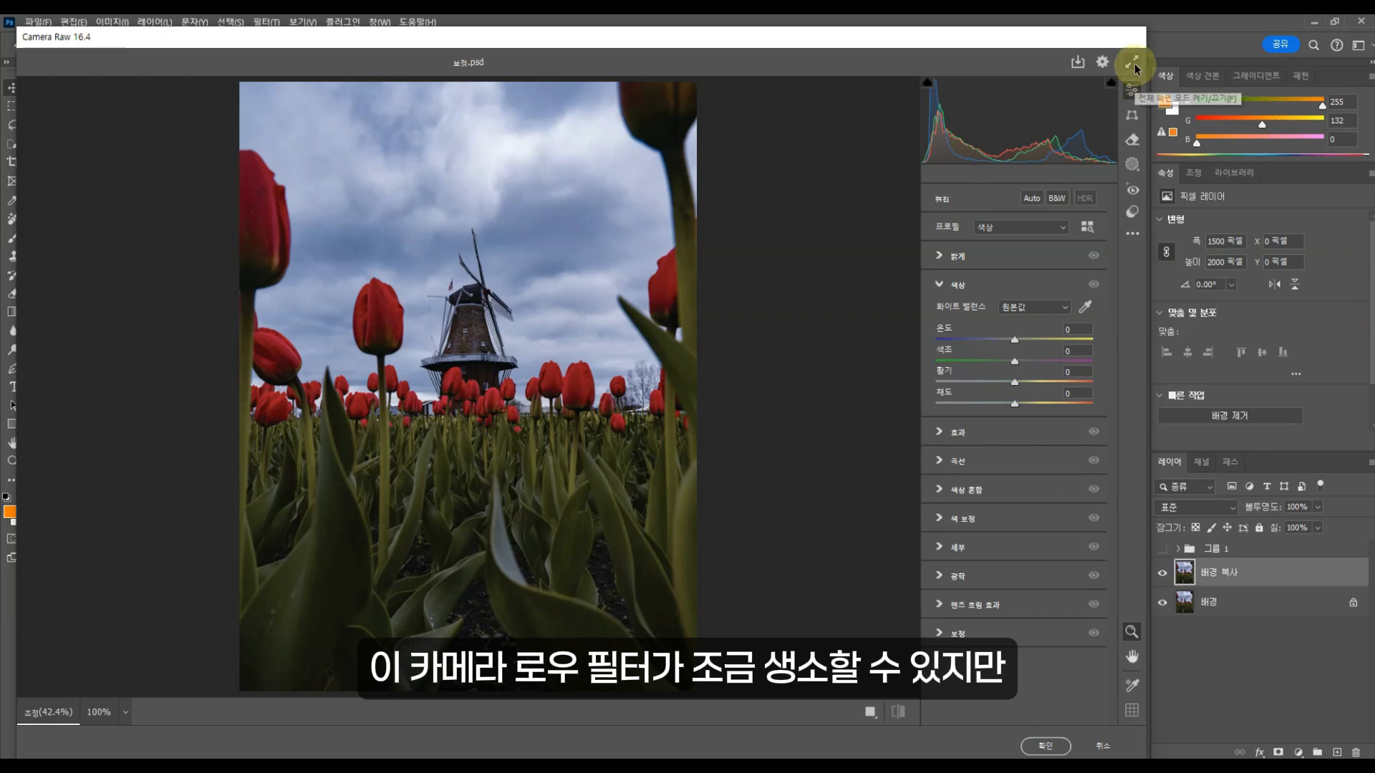
Switch the filter window to full-screen mode and raise the photo's exposure to +1.00 in the Light settings.
left_click(1131, 62)
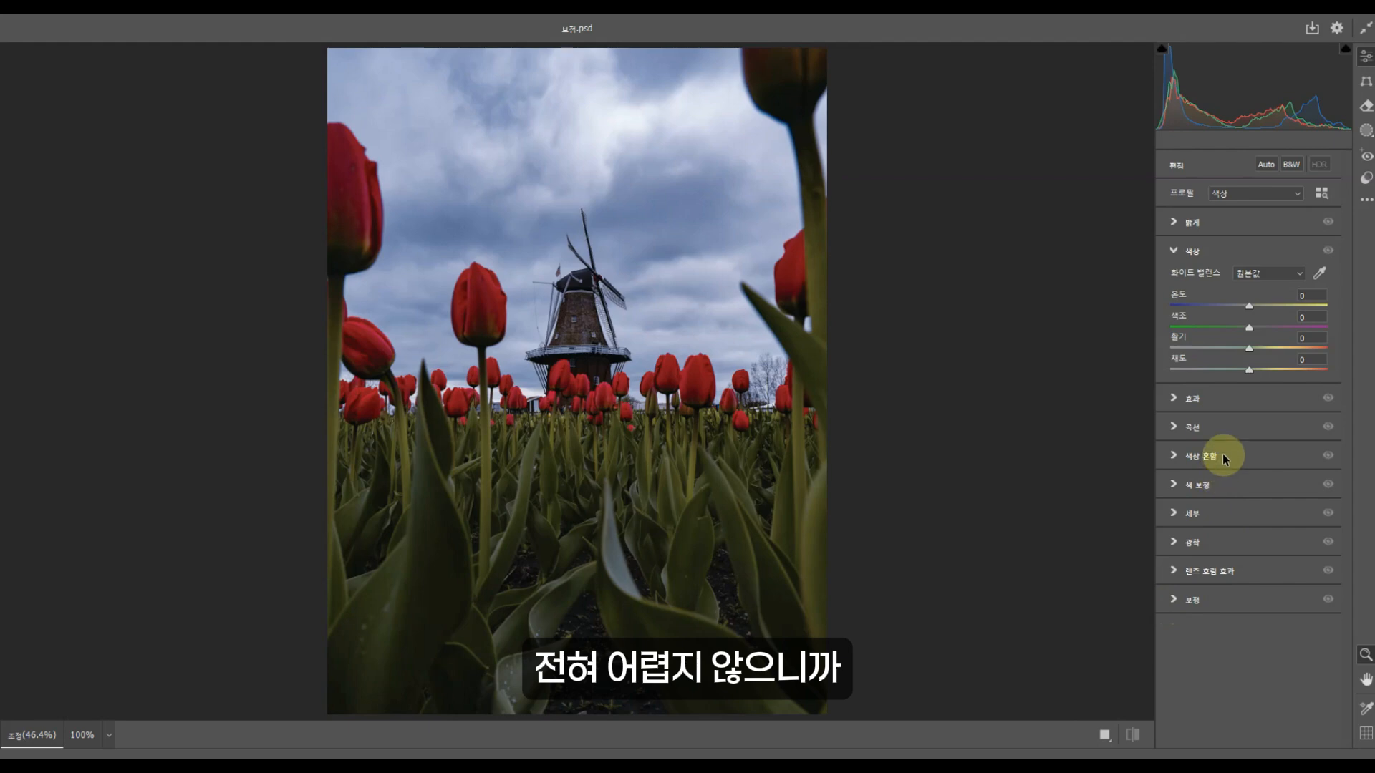
left_click(1178, 250)
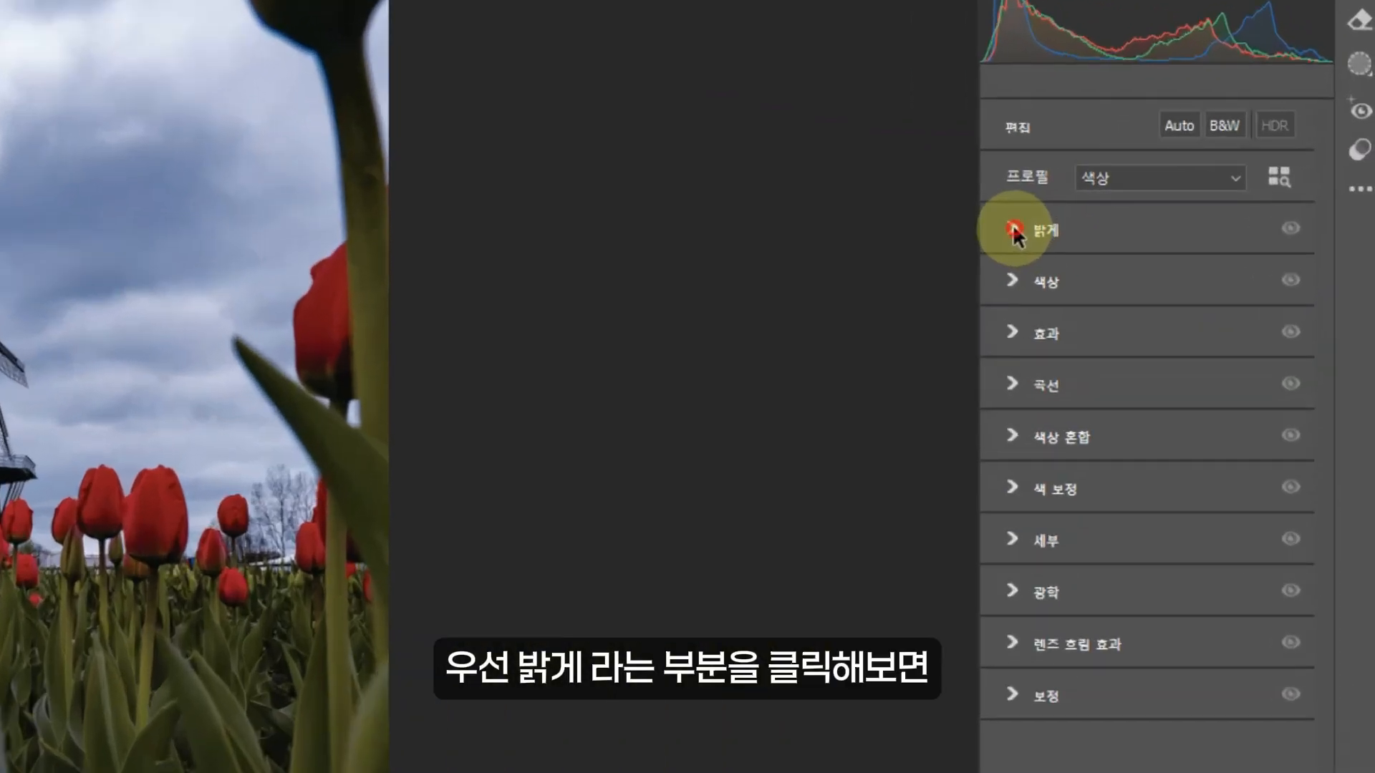
left_click(1013, 226)
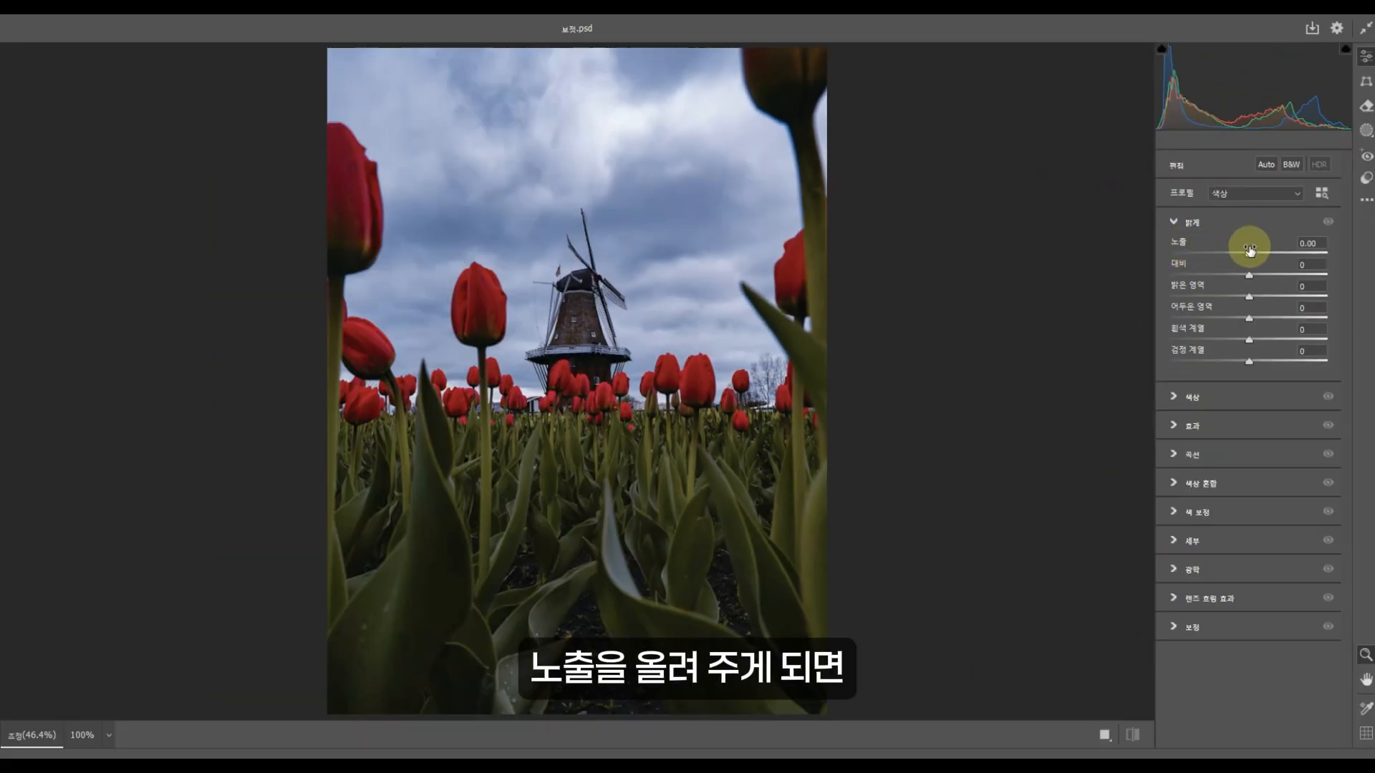
left_click_drag(1250, 249, 1260, 249)
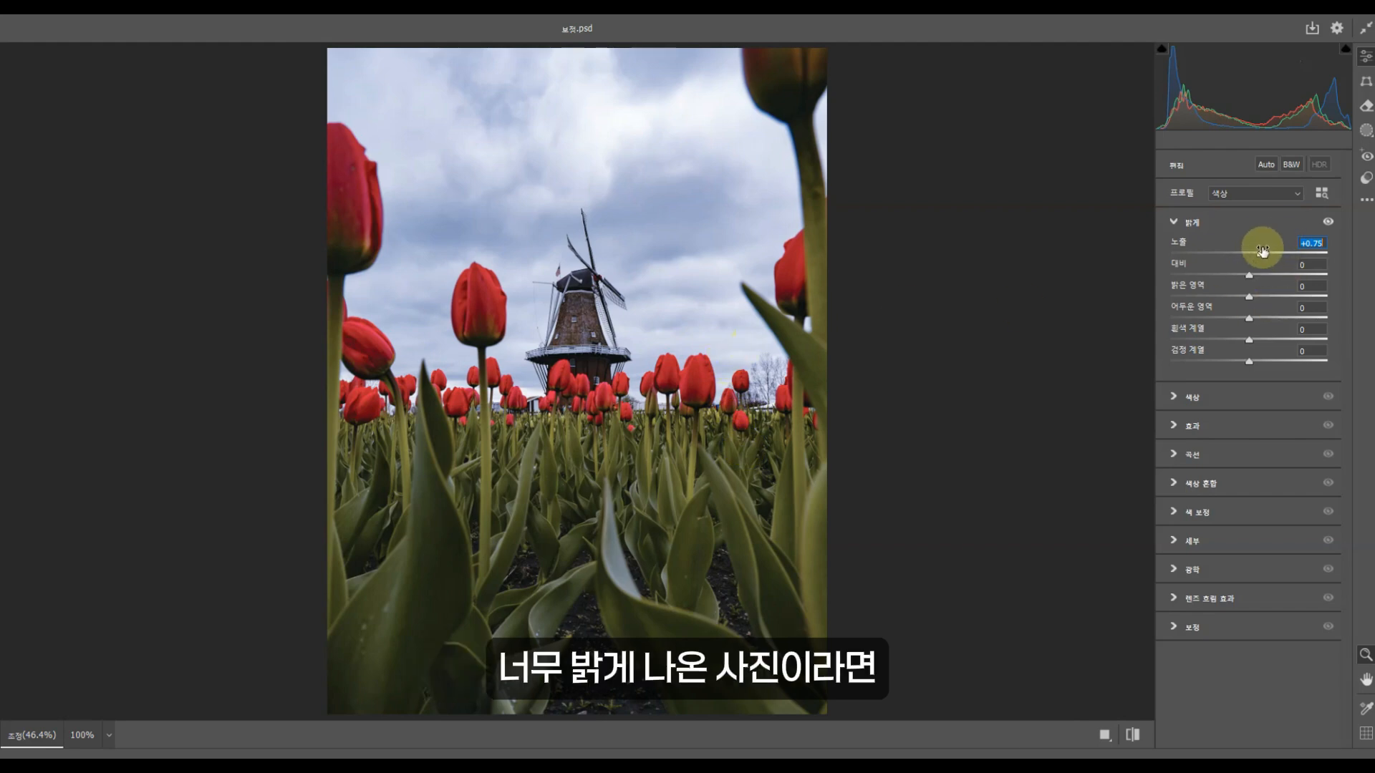
mouse_move(1264, 249)
left_mouse_down()
mouse_move(1238, 254)
mouse_move(1268, 250)
left_mouse_up()
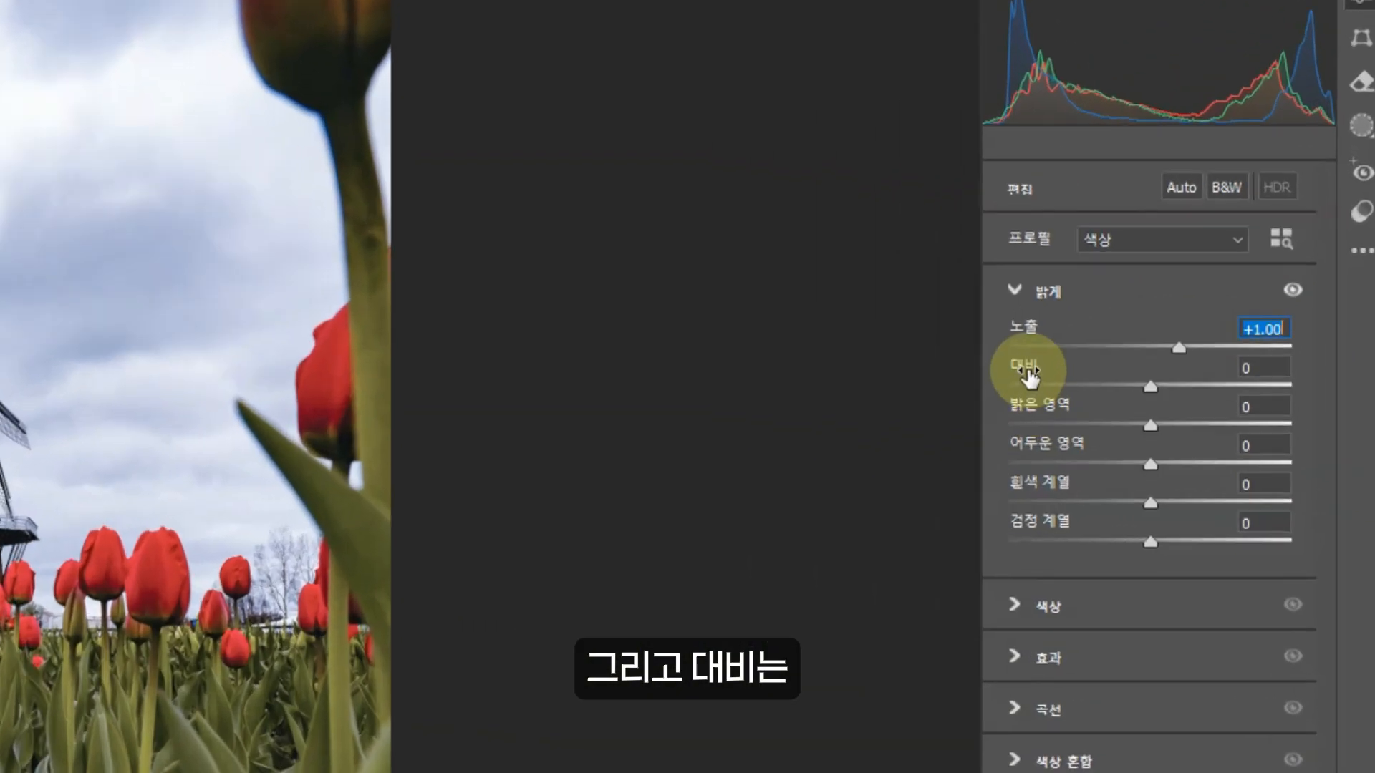
Set the photo's contrast to +14, highlights to -2 and shadows to 0.
mouse_move(1183, 267)
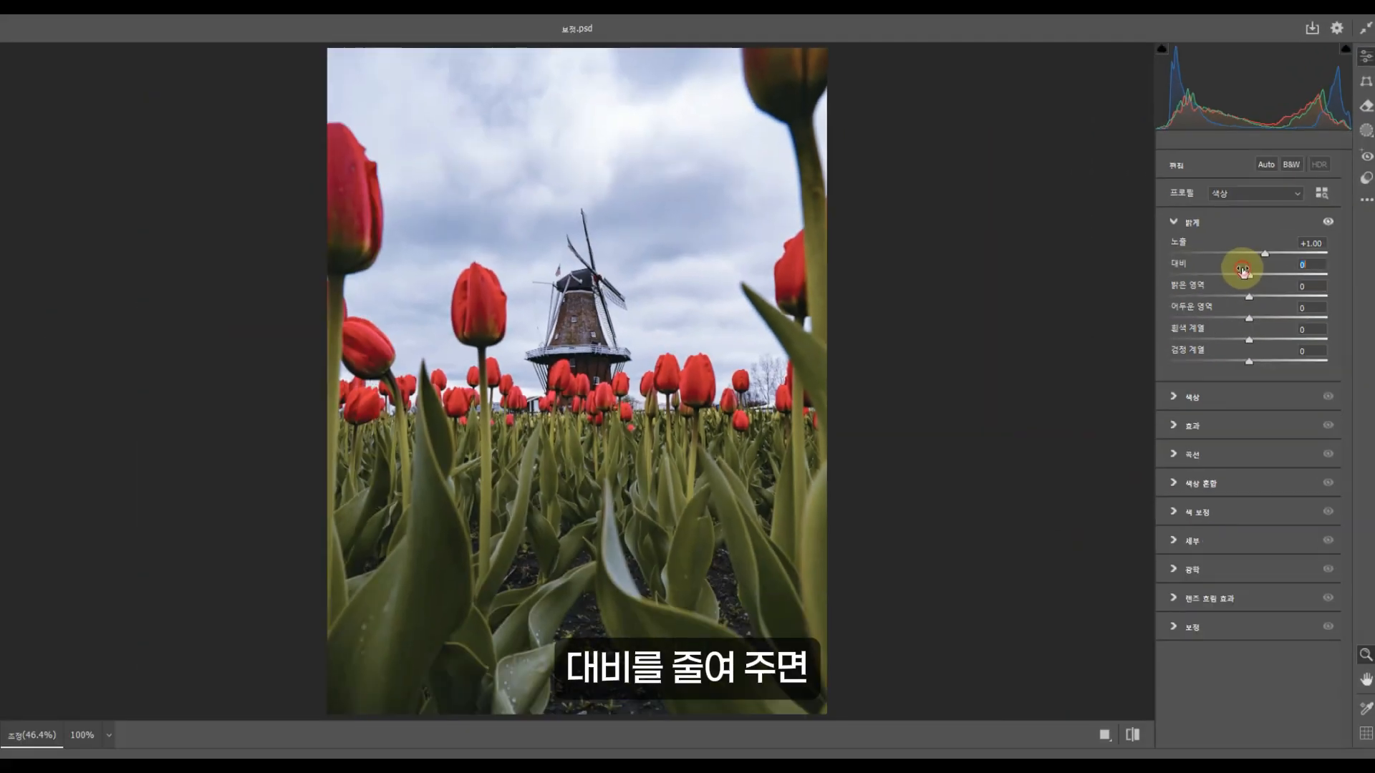
left_click_drag(1242, 271, 1194, 274)
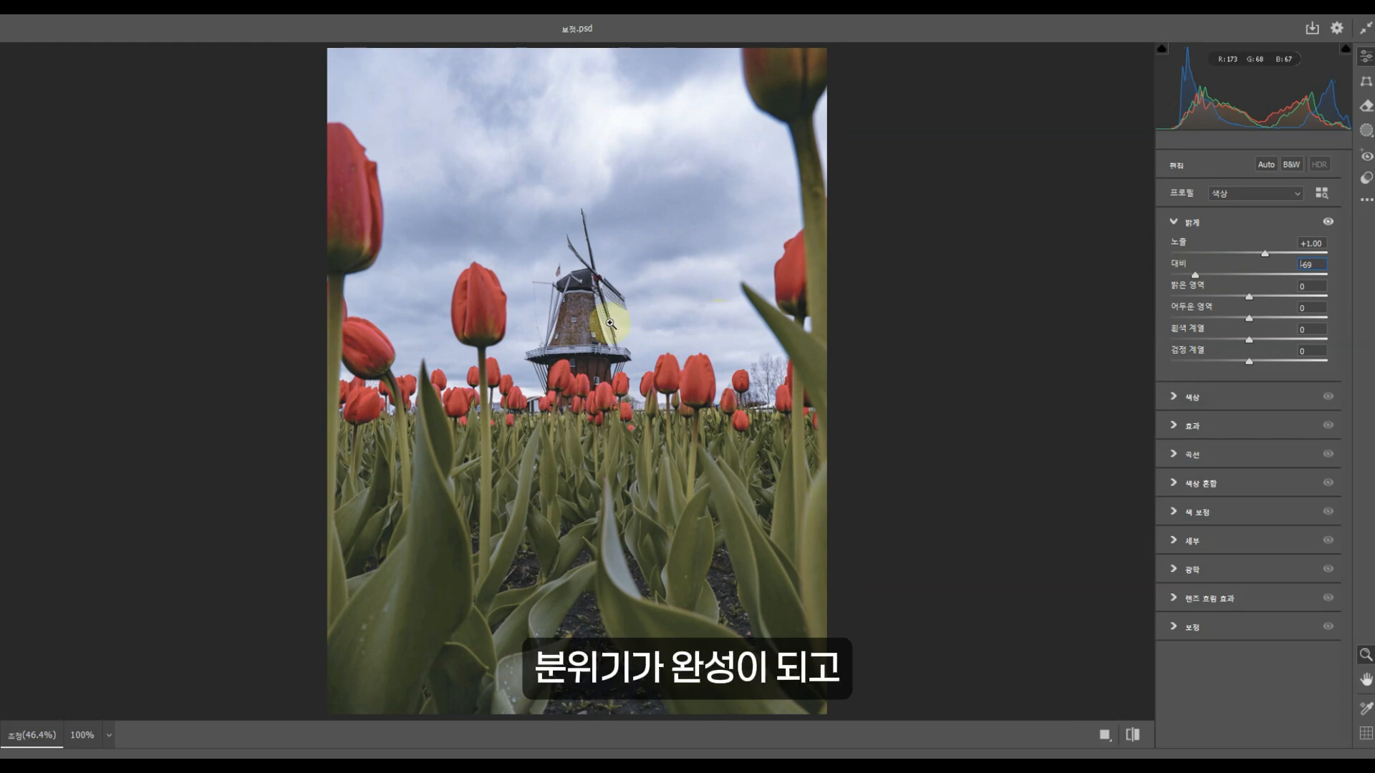
left_click_drag(1195, 273, 1255, 270)
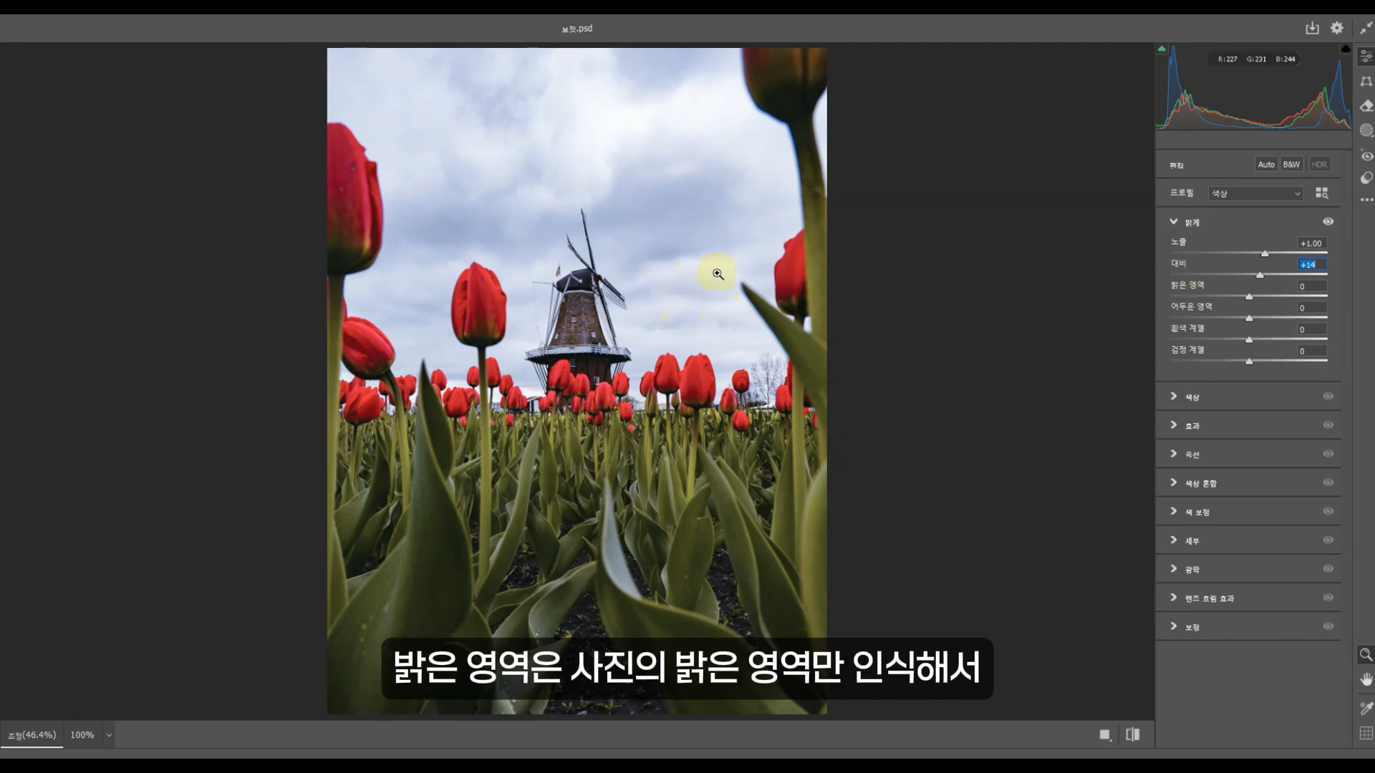
mouse_move(1251, 292)
left_mouse_down()
mouse_move(1230, 291)
mouse_move(1247, 307)
left_mouse_up()
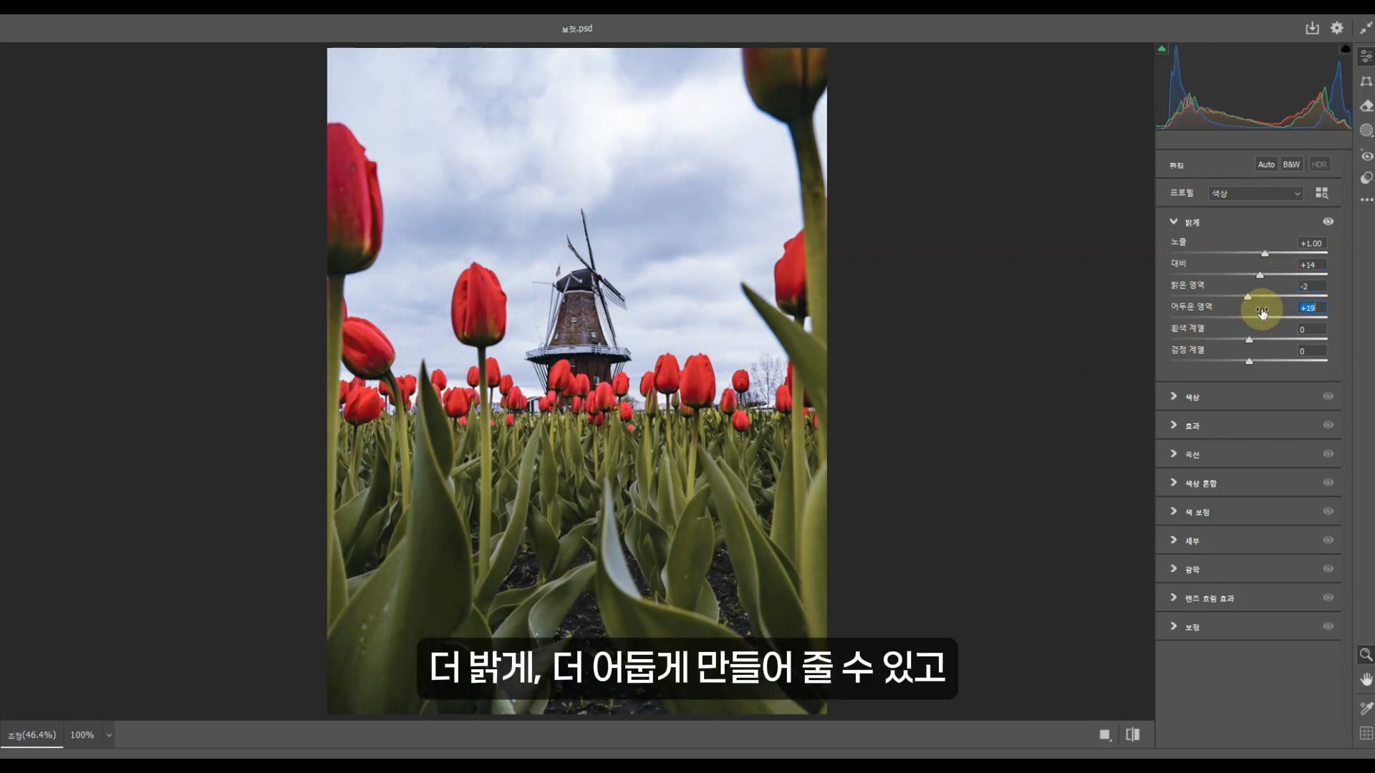
mouse_move(1262, 310)
left_mouse_down()
mouse_move(1221, 313)
mouse_move(1247, 312)
left_mouse_up()
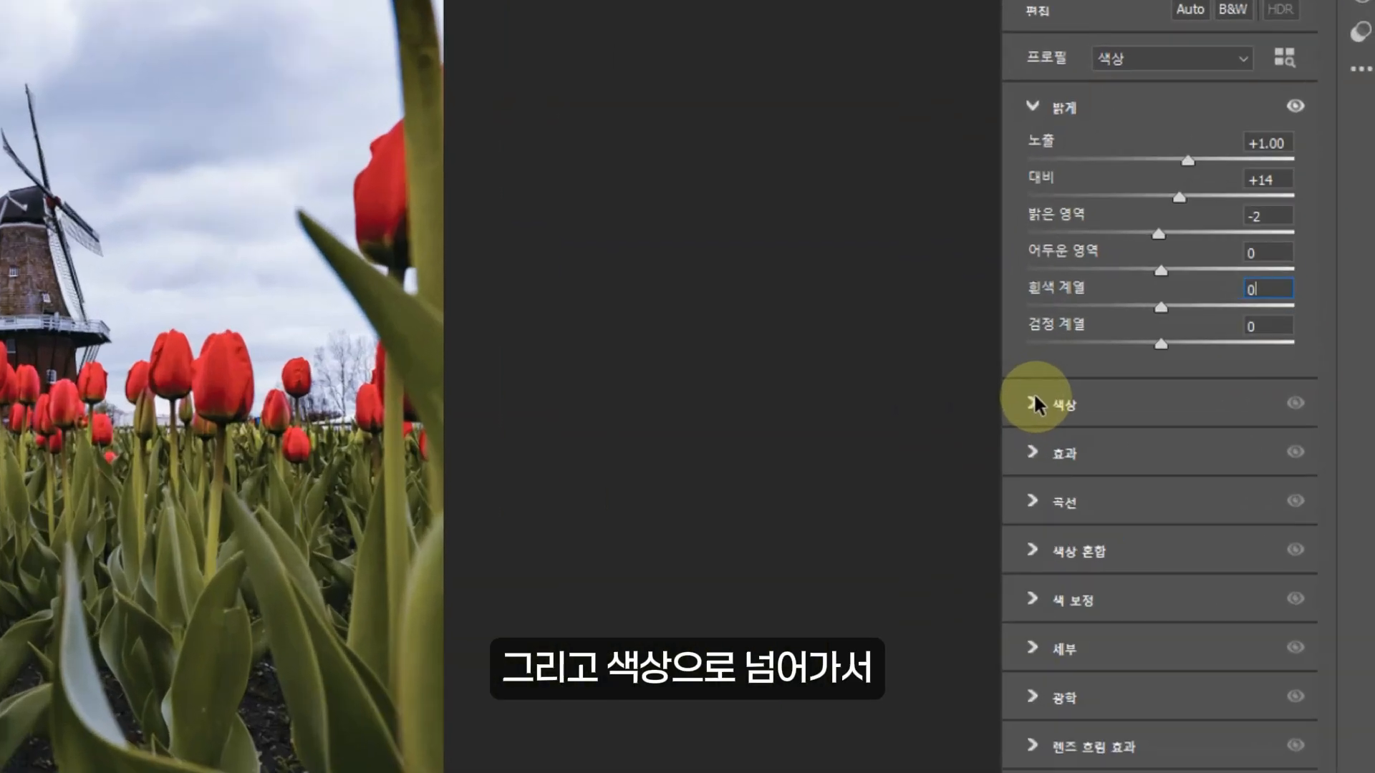
Test a cooler temperature and return it to 0, and set vibrance to +13 and saturation to +8.
left_click(1173, 396)
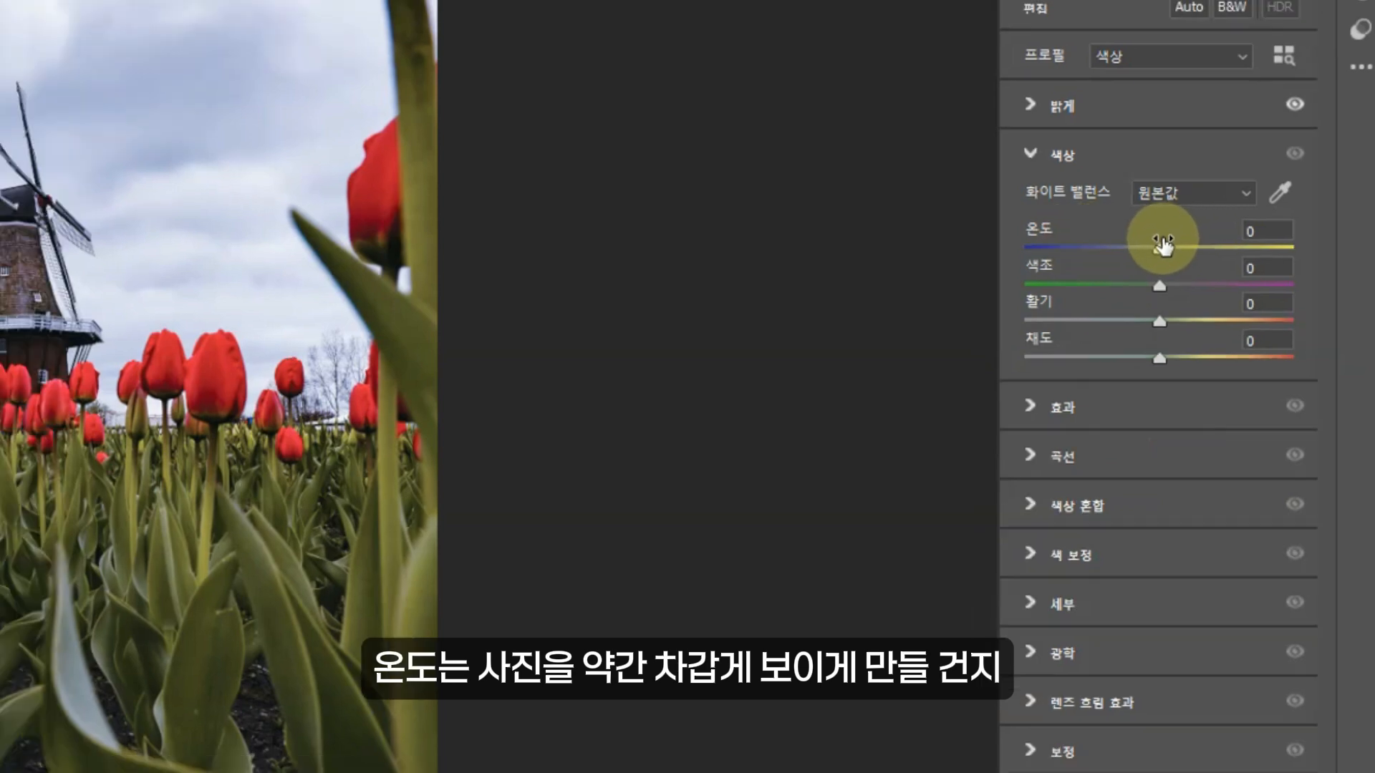
left_click_drag(1162, 244, 1124, 244)
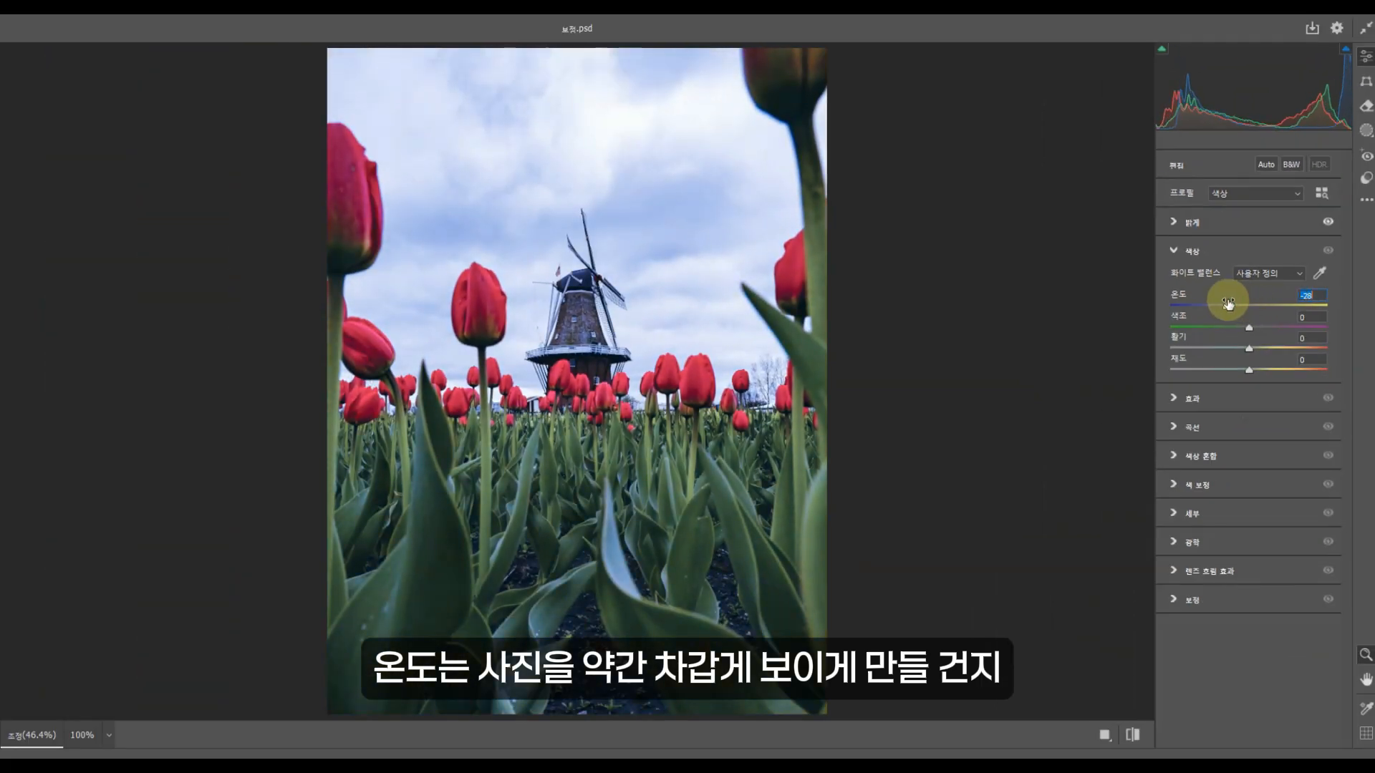
left_click_drag(1228, 304, 1265, 305)
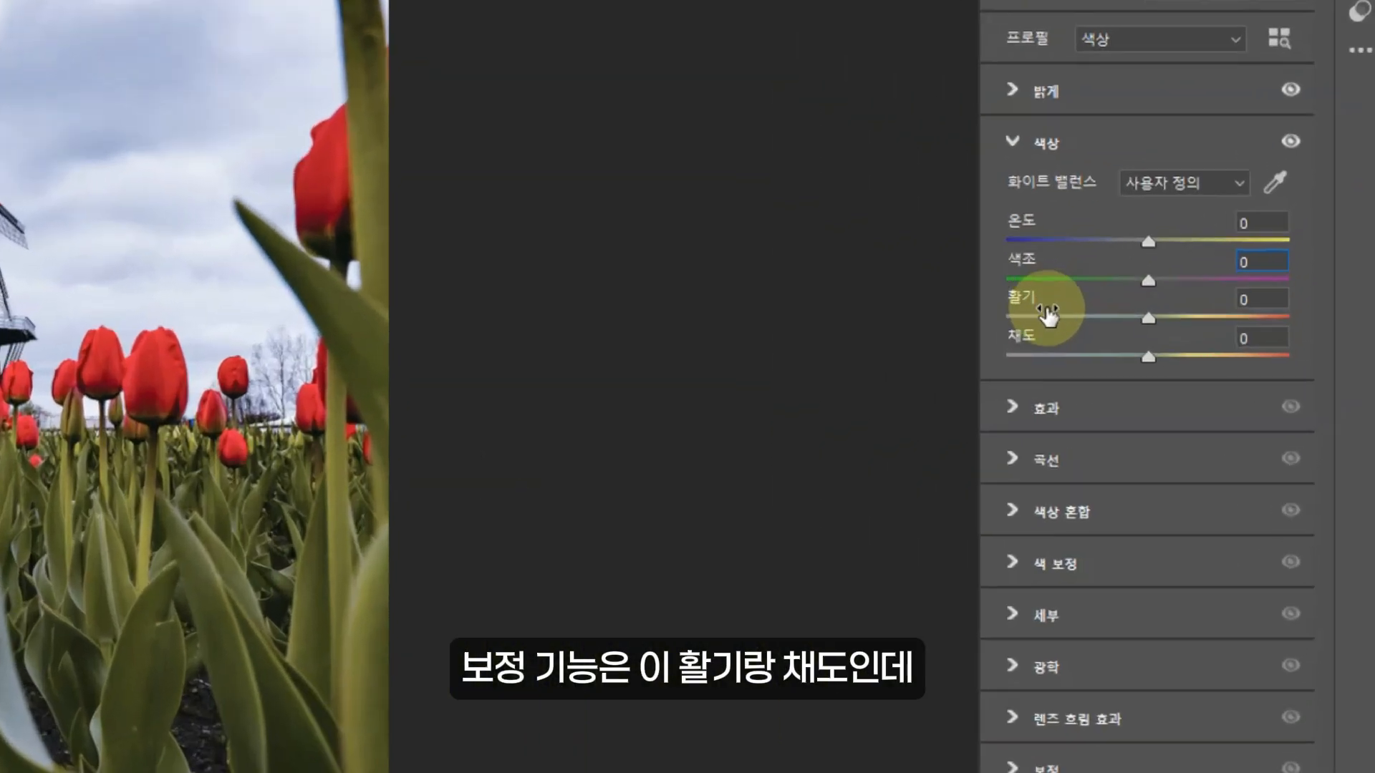
left_click_drag(1154, 301, 1079, 308)
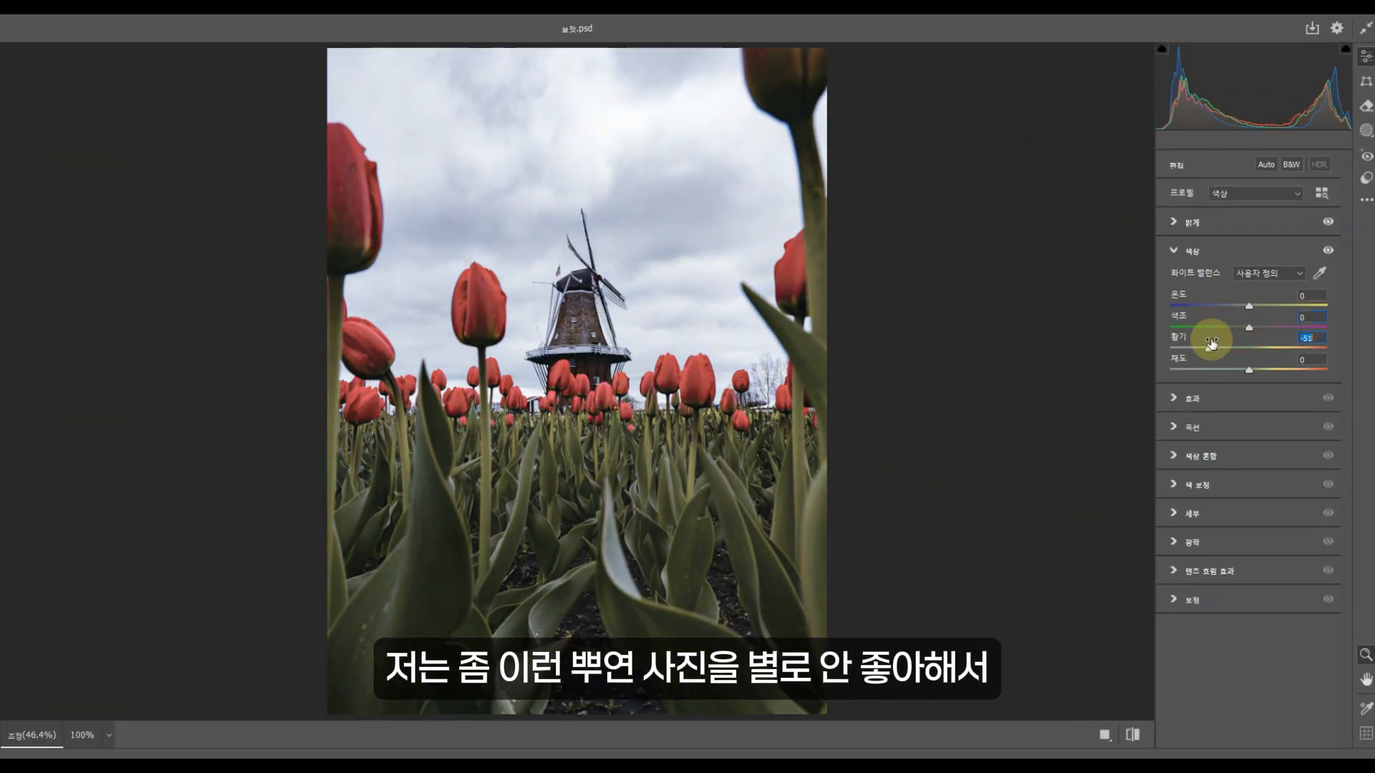
left_click_drag(1215, 343, 1252, 345)
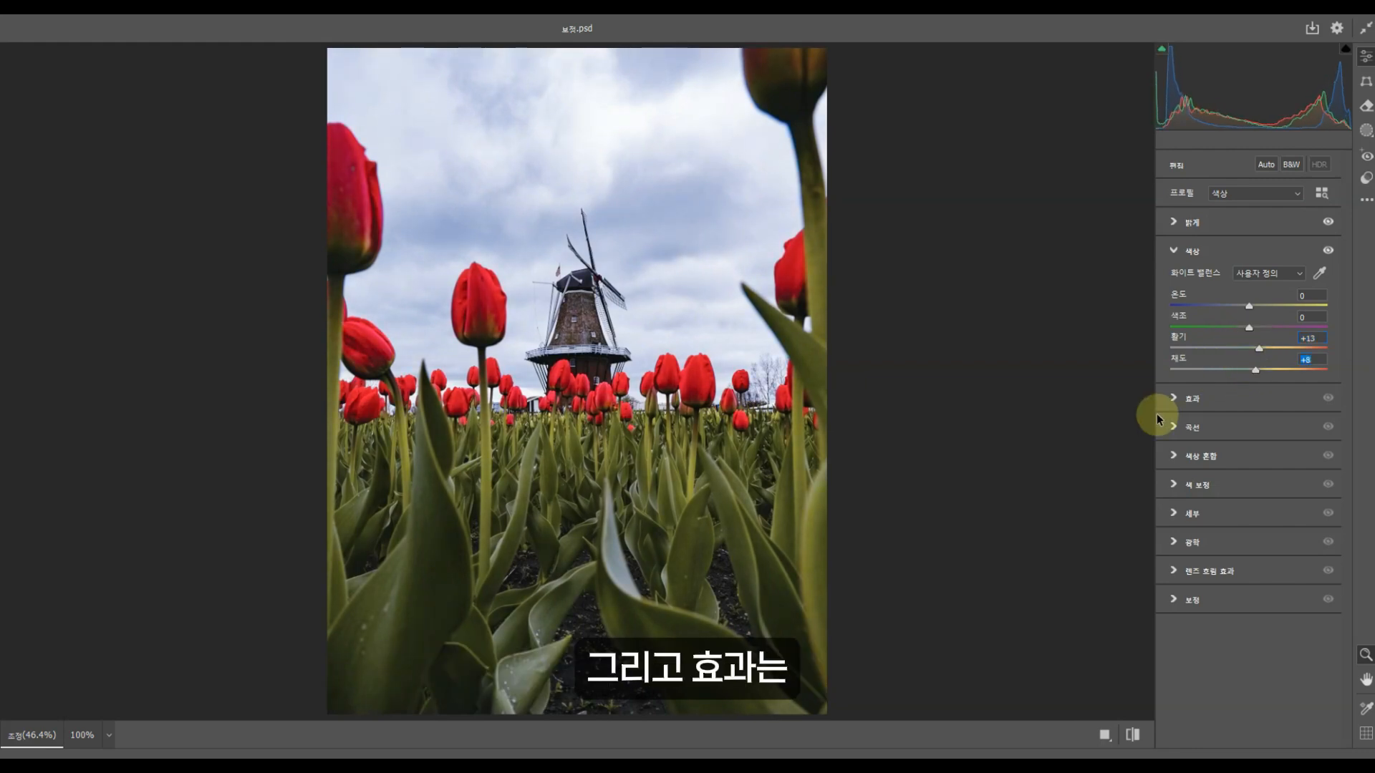
Set the texture effect to +23 and clarity to +8, and reset the trial grain of 62 to 0.
left_click(1175, 400)
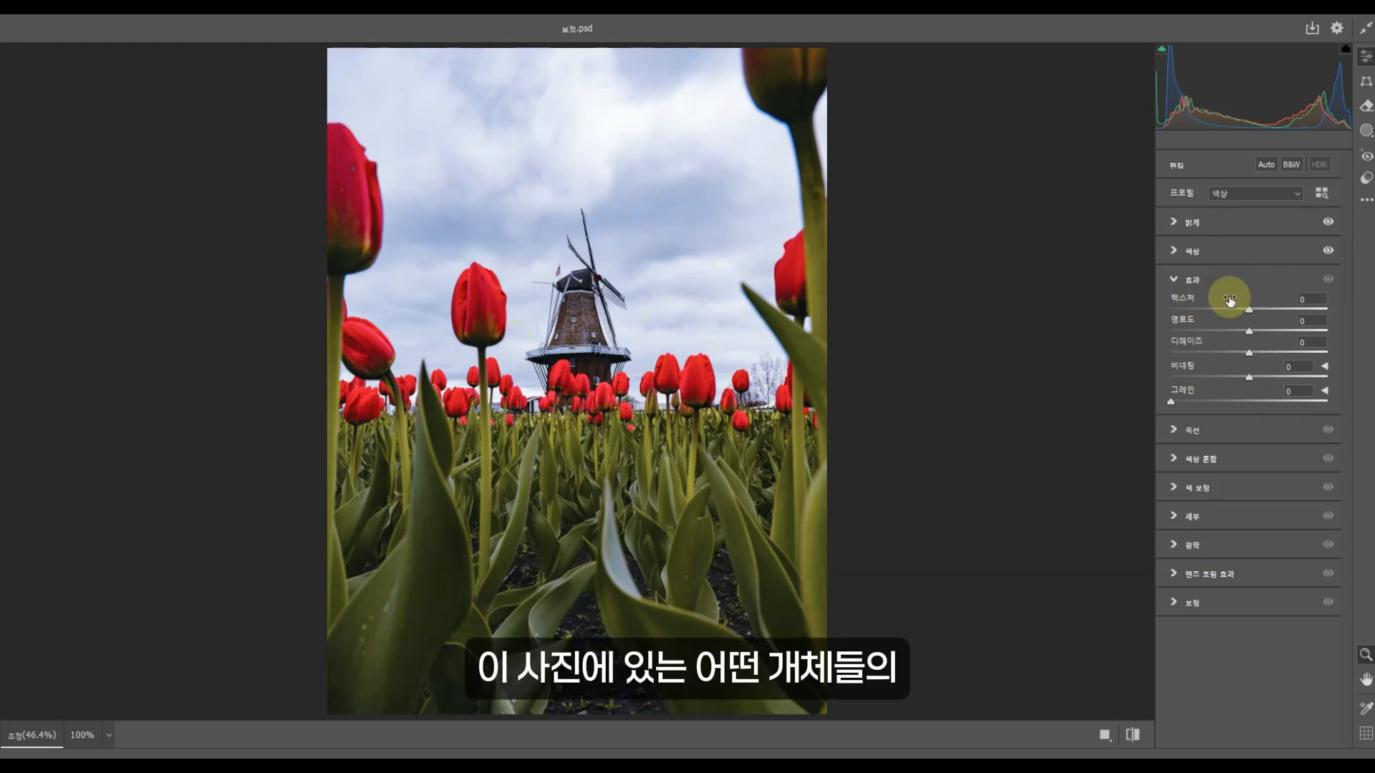
mouse_move(1268, 304)
left_mouse_down()
mouse_move(1286, 309)
mouse_move(1246, 319)
left_mouse_up()
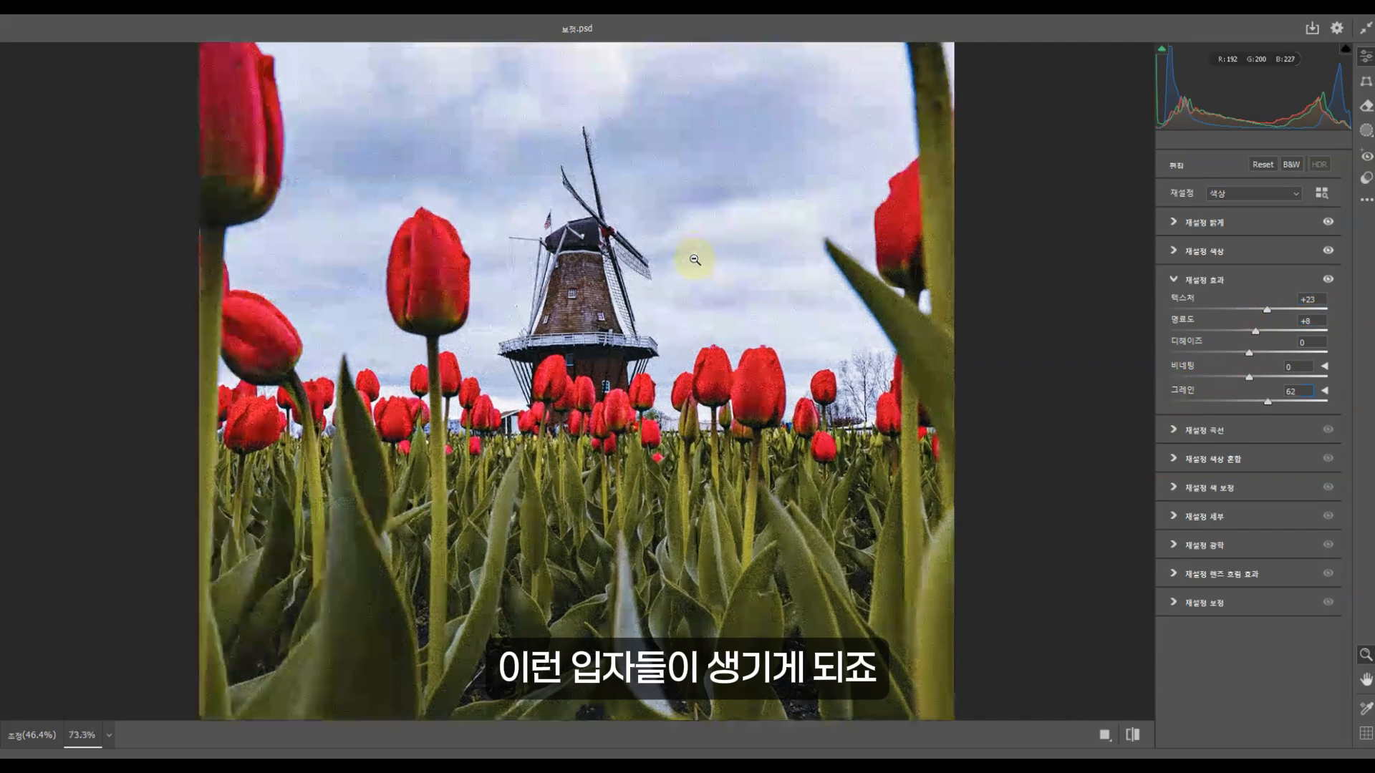
left_click_drag(694, 261, 795, 222)
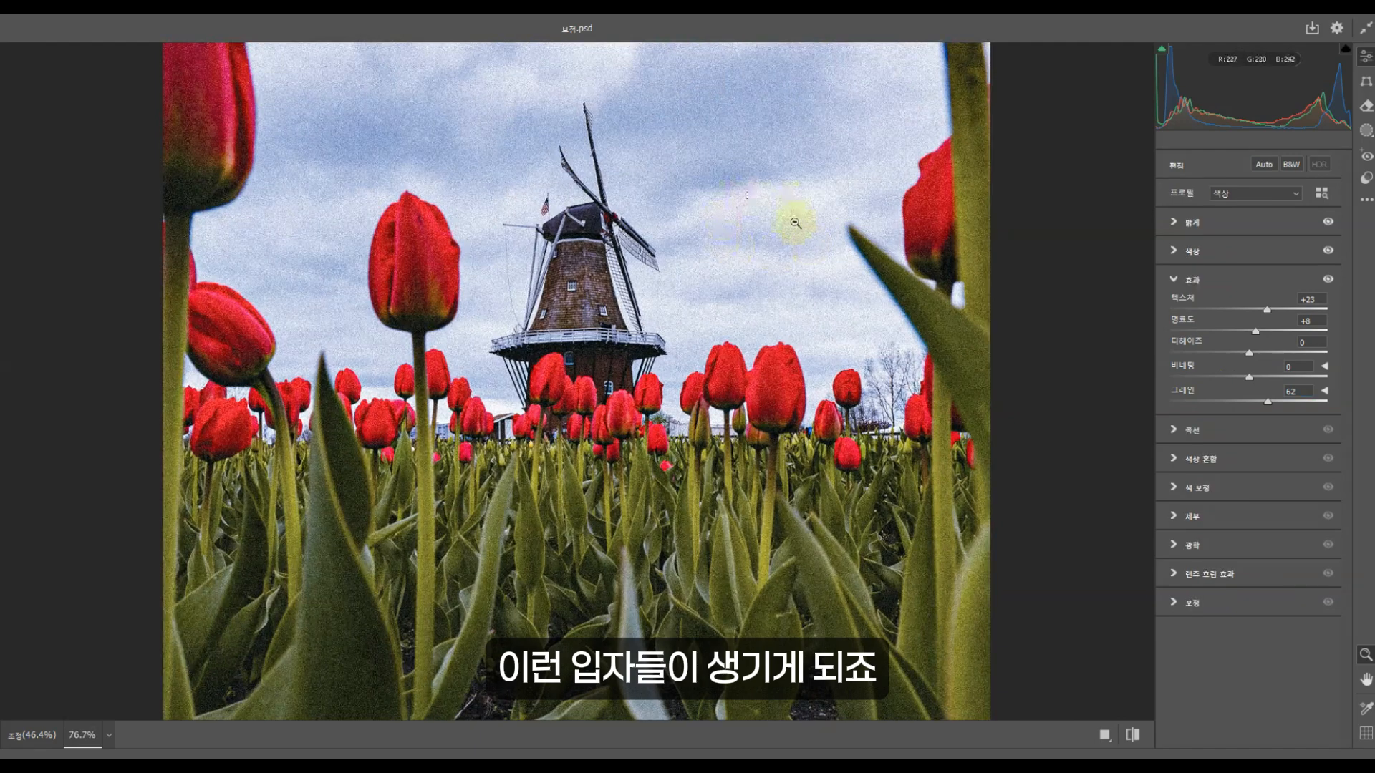
left_click(1300, 391)
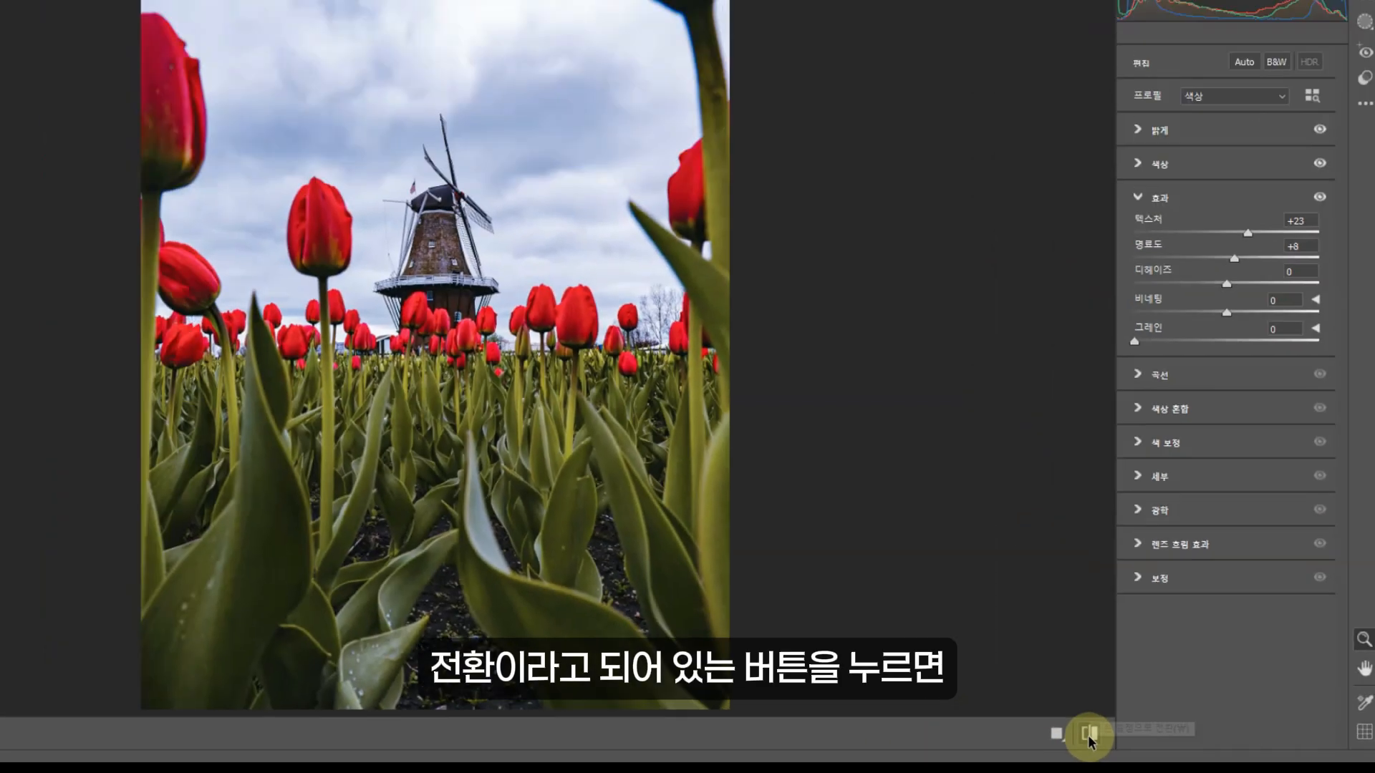
Compare the original and edited photo by toggling the settings, and show the before and after views side by side.
left_click(941, 734)
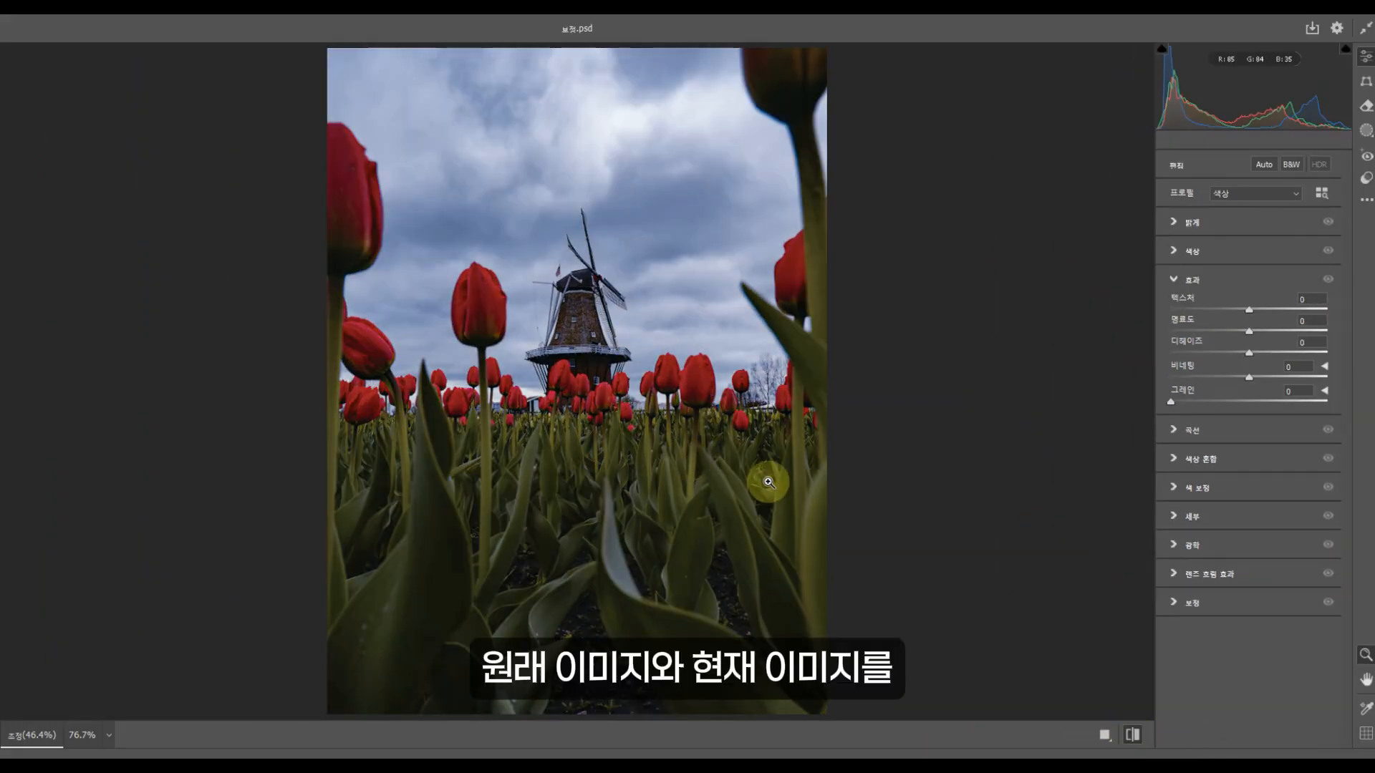
left_click(1132, 735)
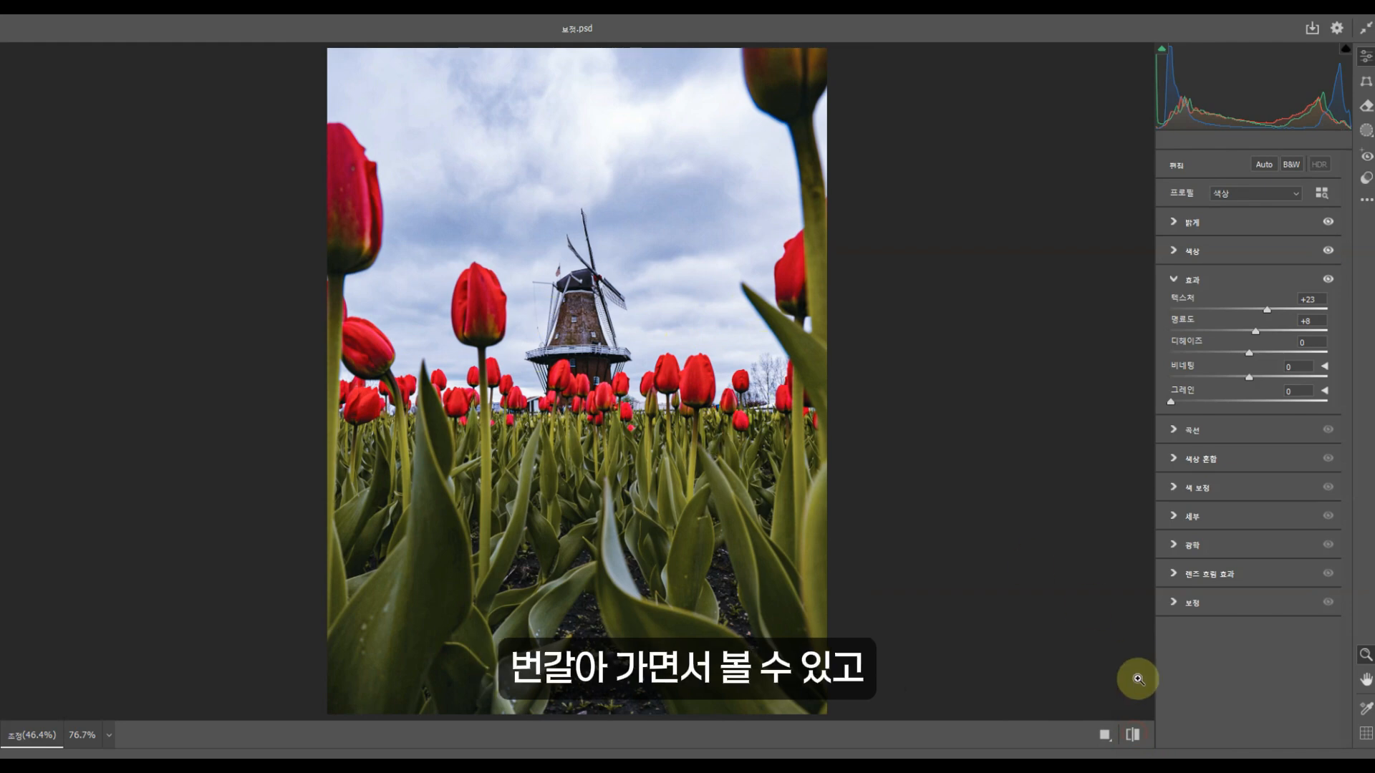
left_click(1126, 737)
left_click(1121, 742)
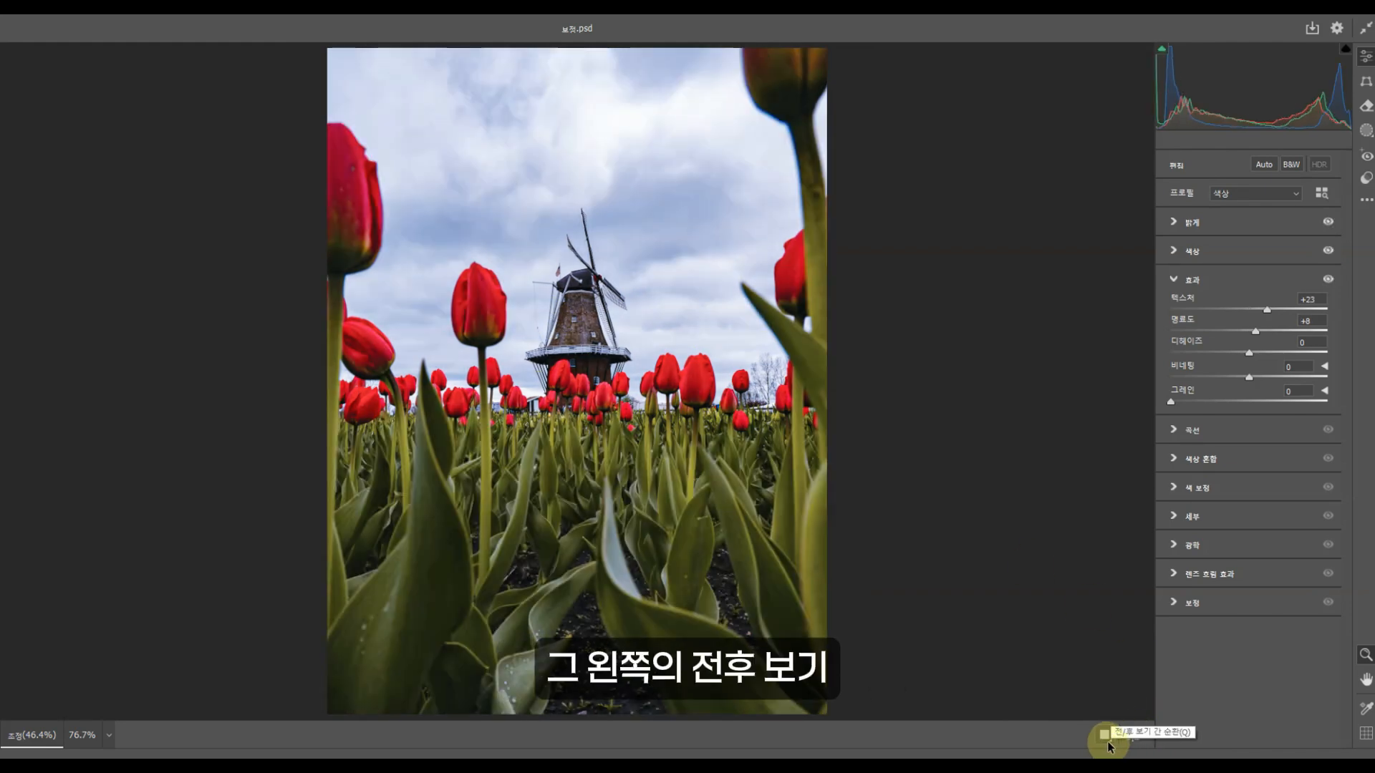
left_click(1104, 737)
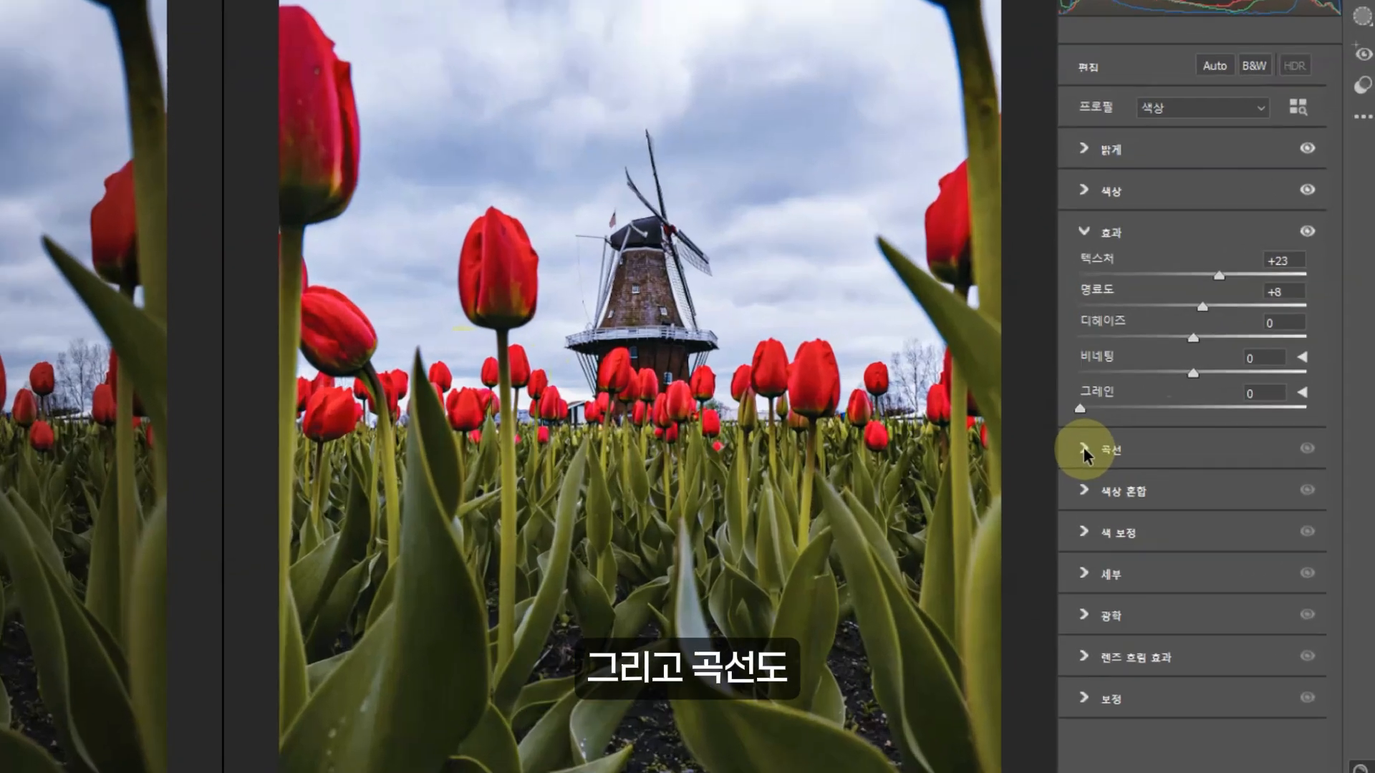
Brighten the midtones with the parametric curve by setting darks to +35 and shadows to -4.
left_click(1181, 430)
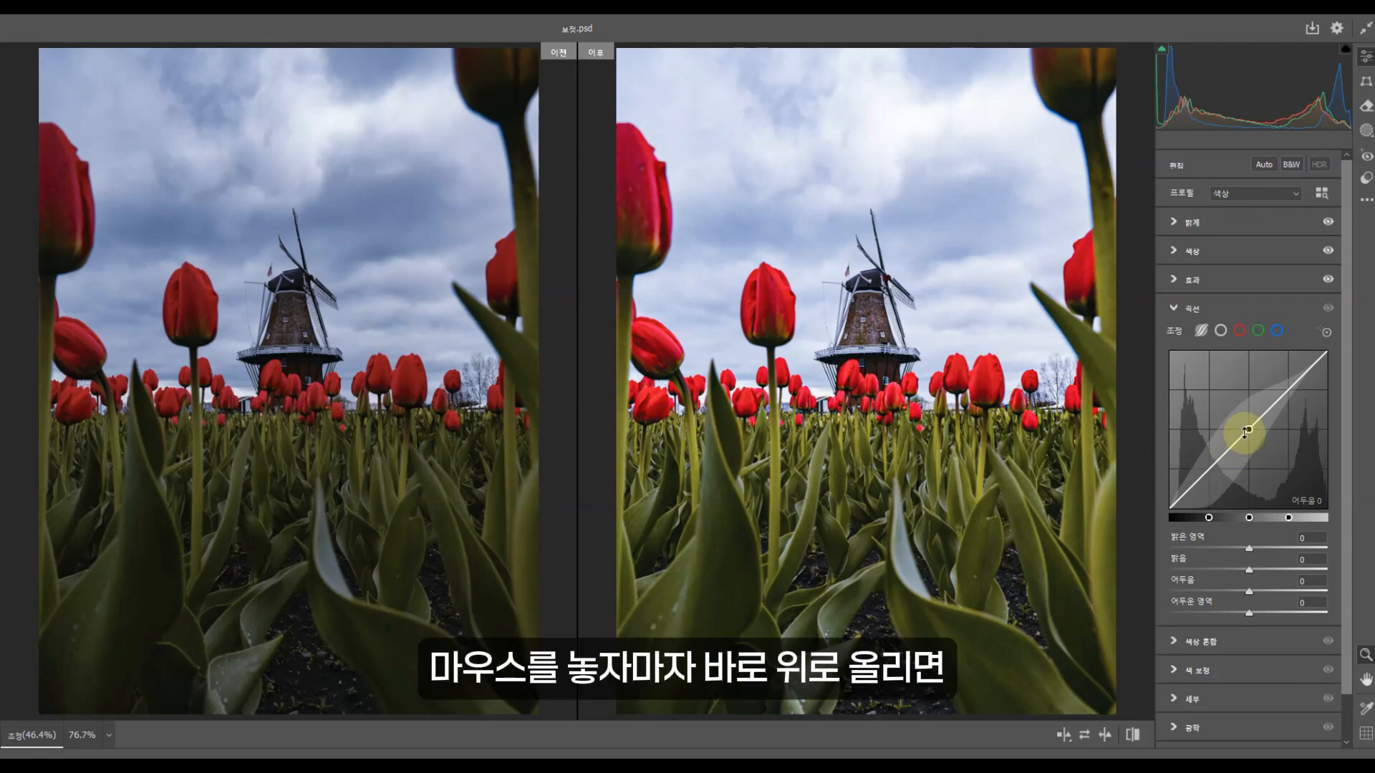
left_click(1246, 432)
mouse_move(1248, 430)
left_mouse_down()
mouse_move(1241, 369)
mouse_move(1254, 442)
mouse_move(1262, 408)
mouse_move(1250, 420)
left_mouse_up()
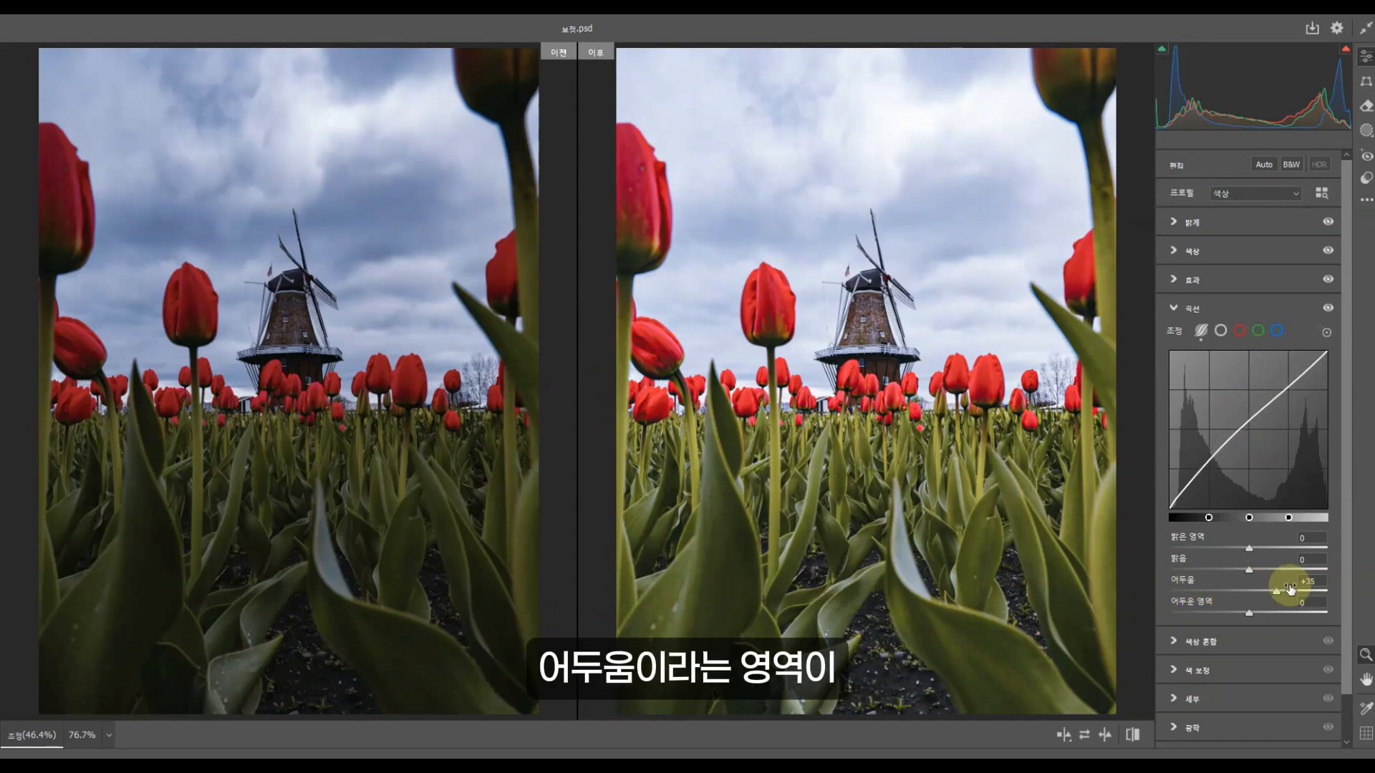
left_click_drag(1183, 505, 1228, 522)
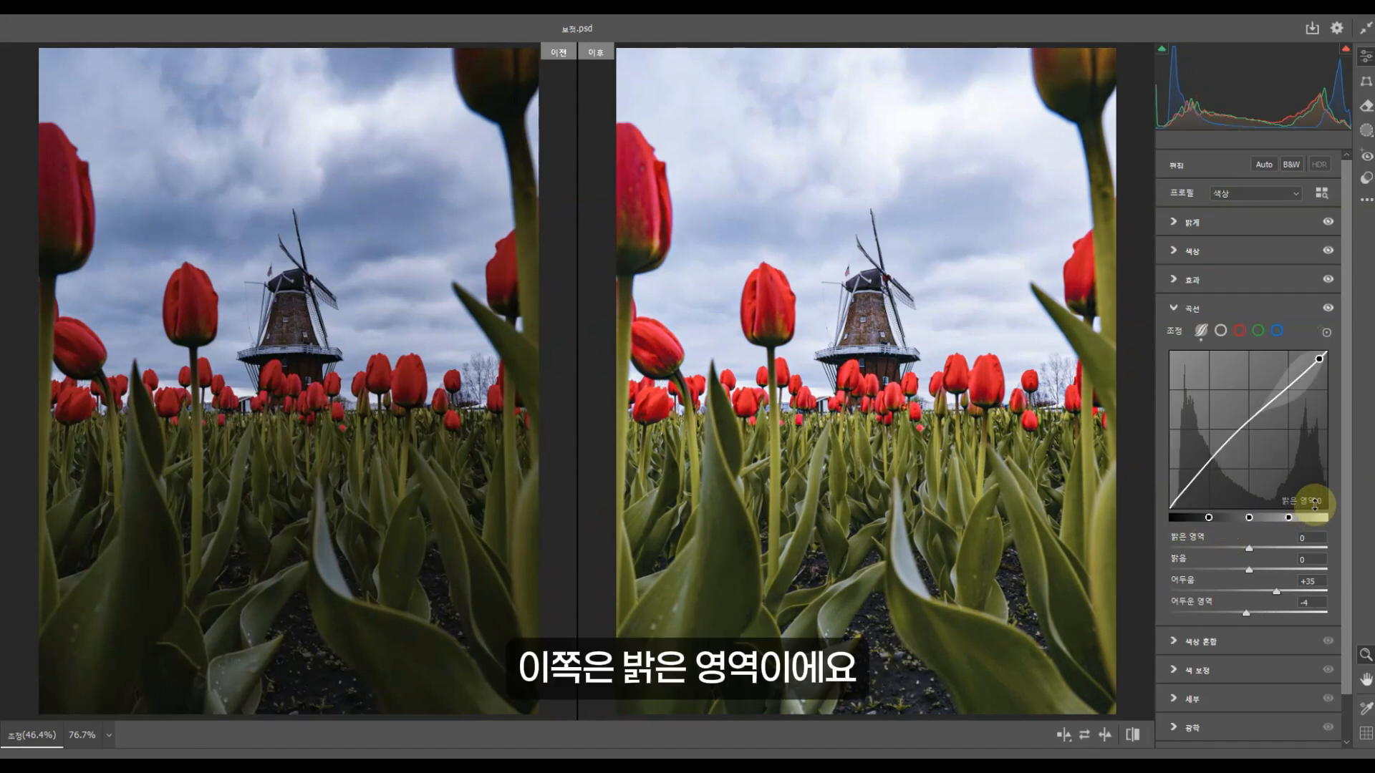
Try raising the curve's highlights to +39 and reset them to 0.
left_click_drag(1315, 504, 1215, 329)
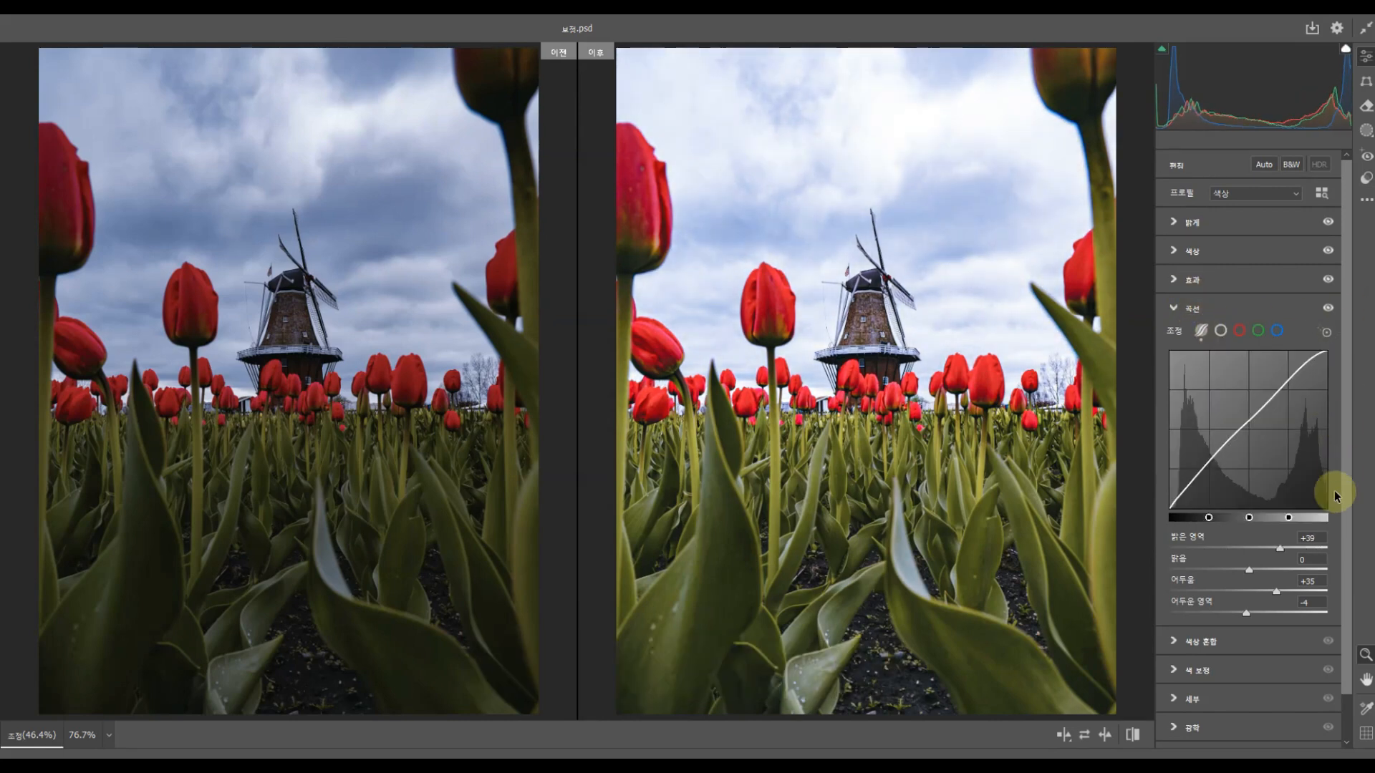
left_click(1318, 539)
type("0")
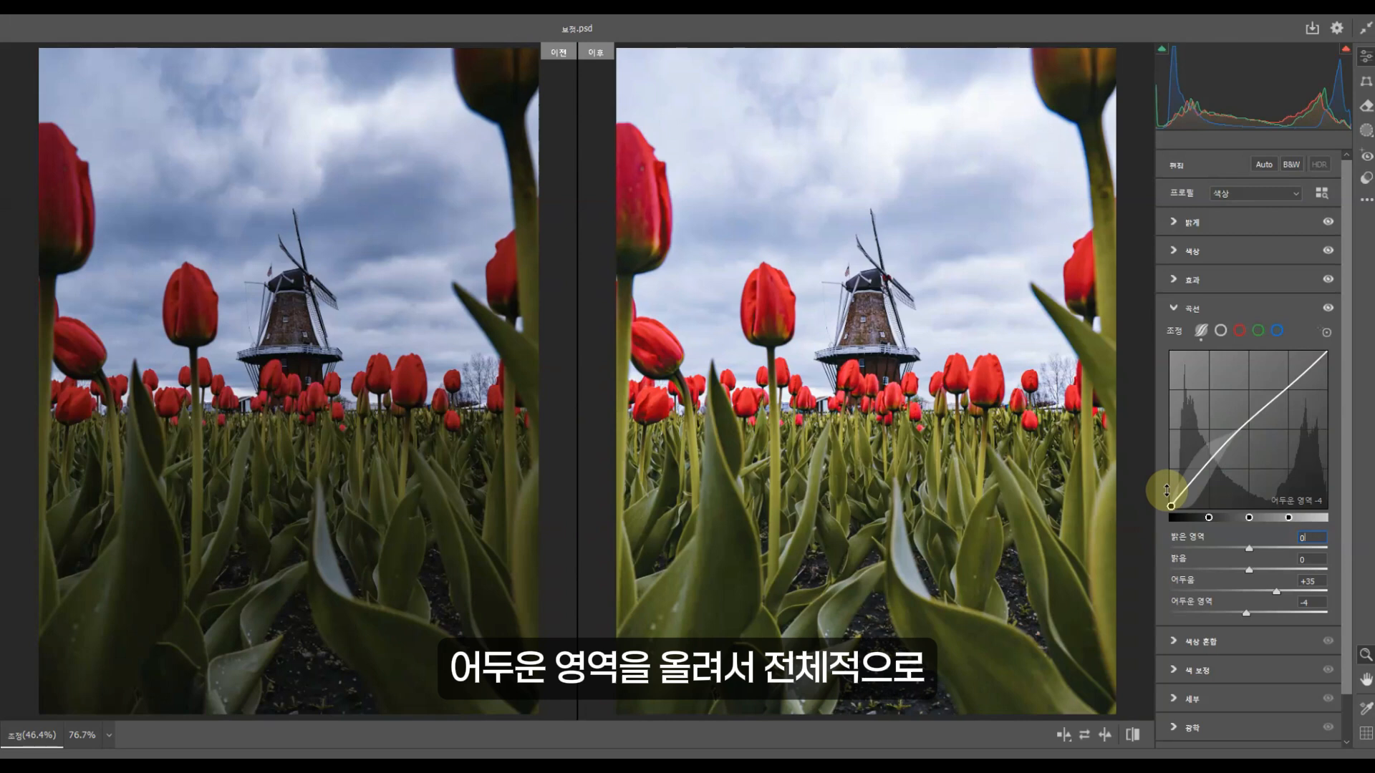
Try a higher red luminance in the HSL color mixer, reset it to 0, and raise the greens' luminance.
scroll(1205, 566, "down", 1)
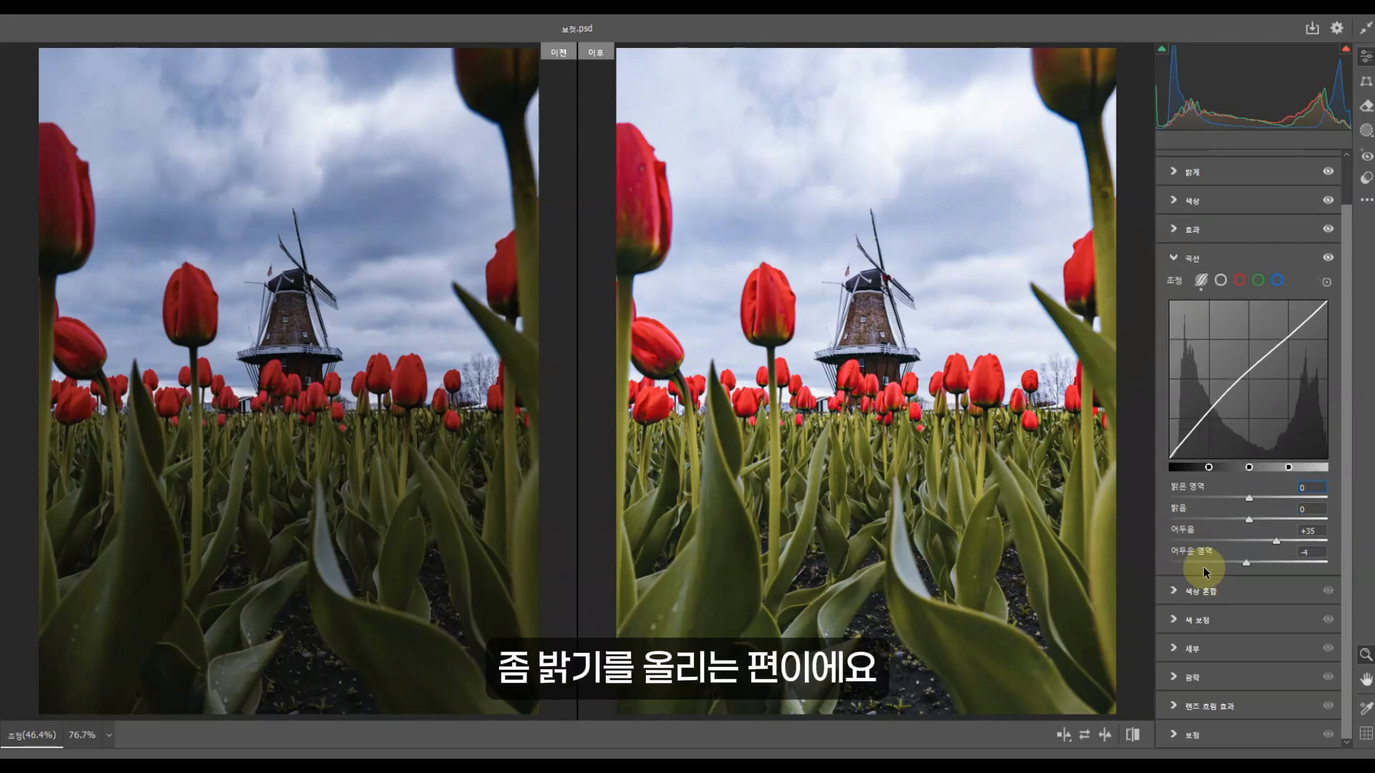
left_click(1175, 589)
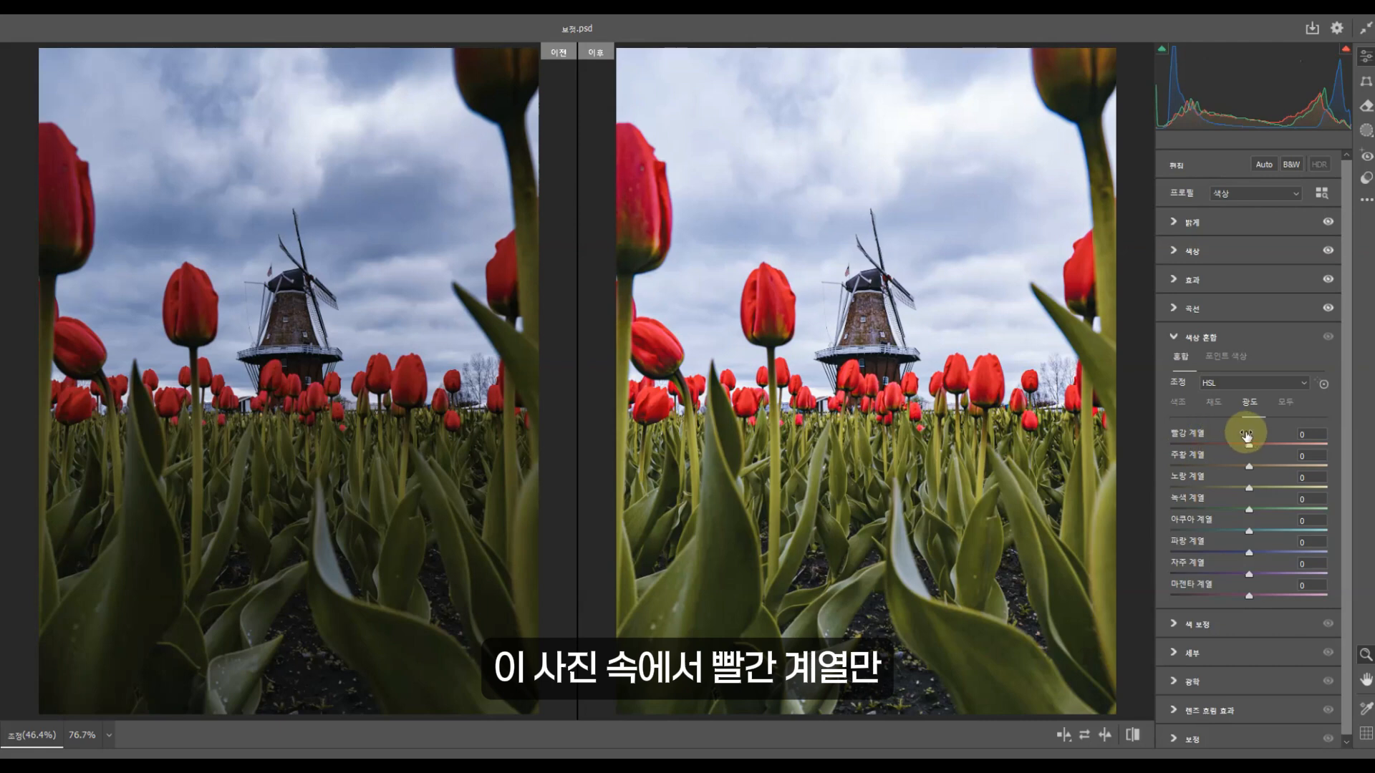
mouse_move(1247, 435)
left_mouse_down()
mouse_move(1206, 437)
mouse_move(1271, 442)
left_mouse_up()
double_click(1273, 442)
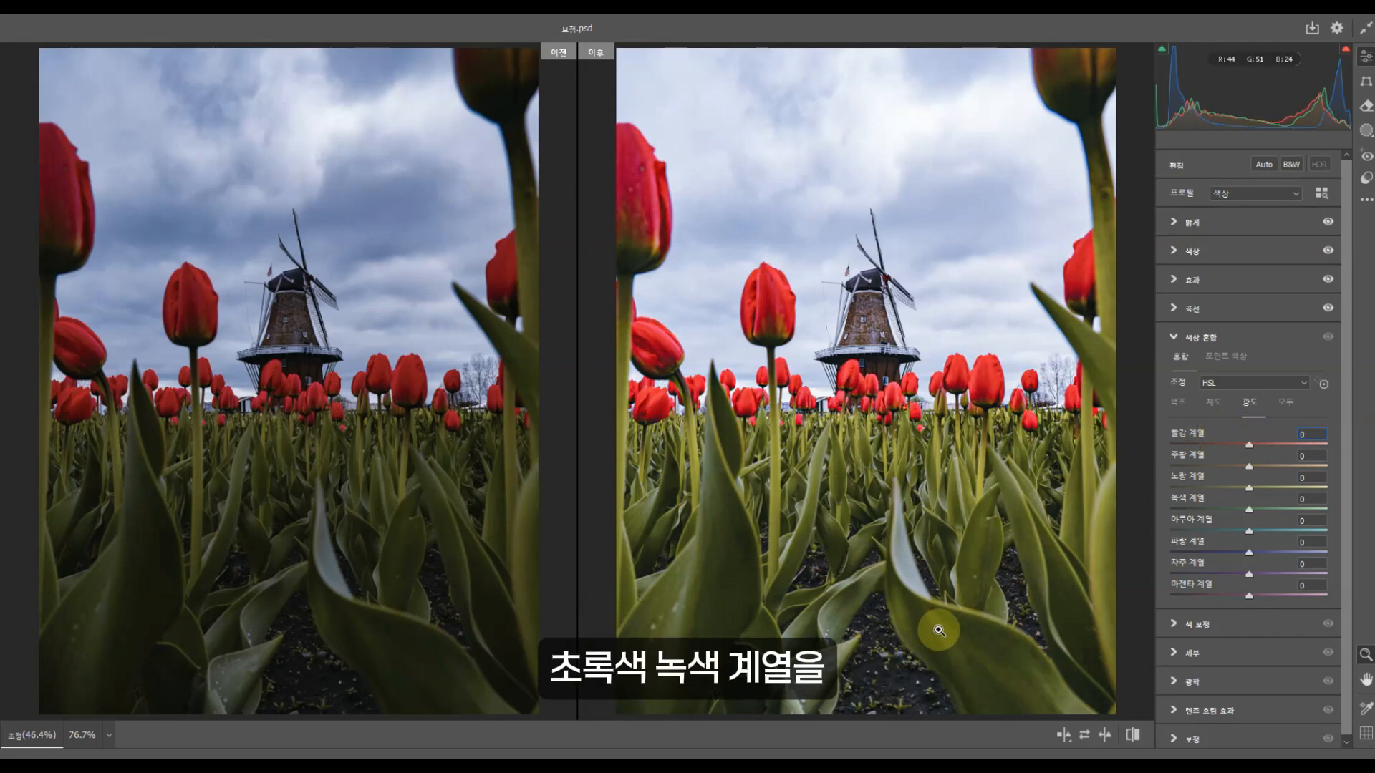
left_click_drag(1246, 505, 1282, 500)
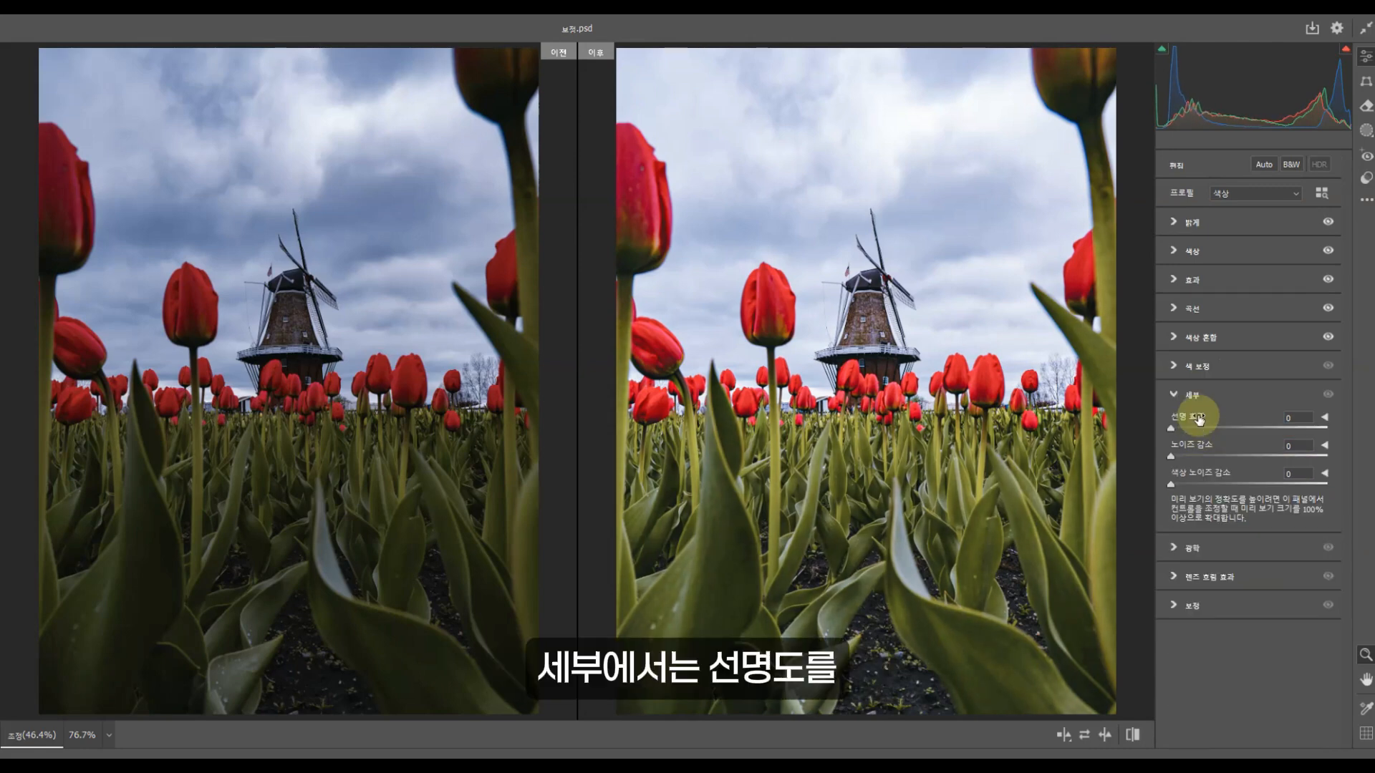
Set sharpening to 49 and noise reduction to 49 in the Detail settings.
left_click_drag(1175, 423, 1244, 427)
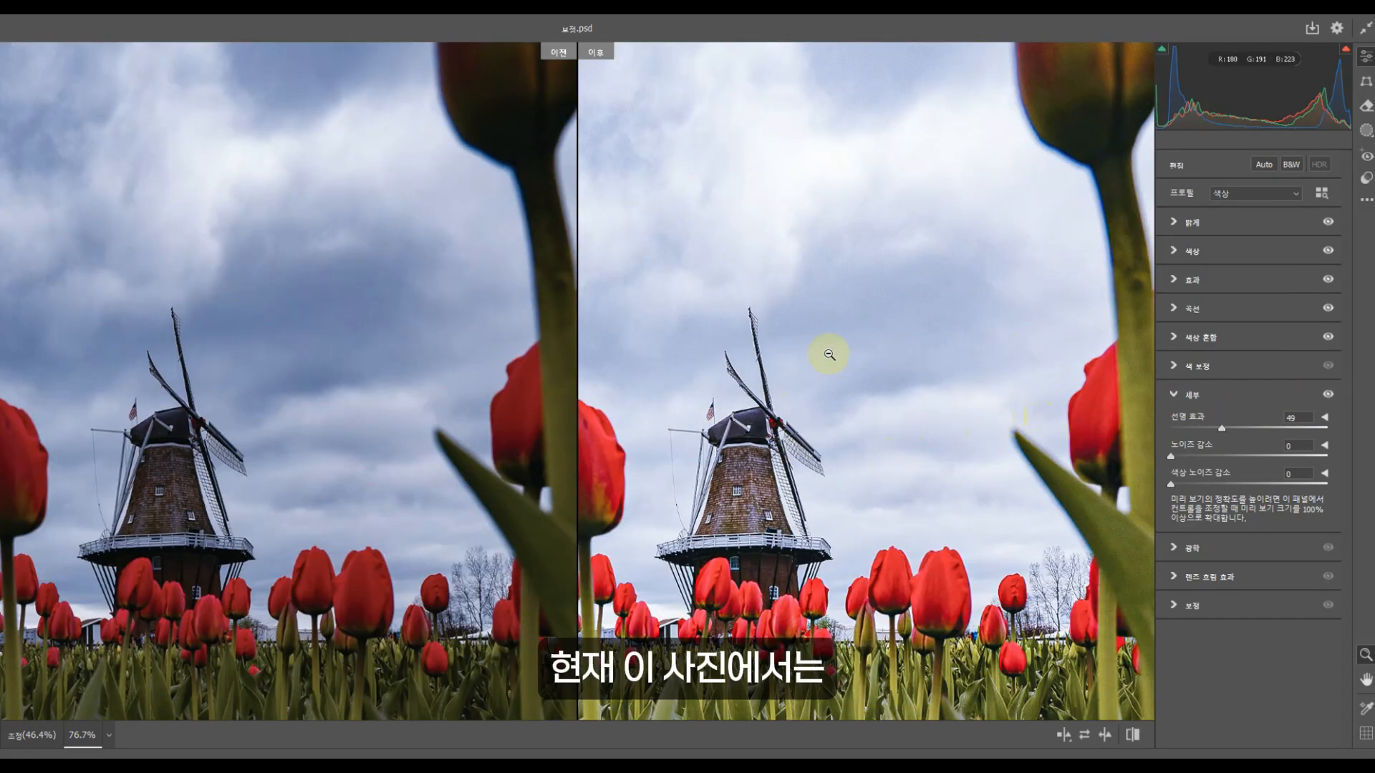
left_click_drag(1175, 445, 1214, 451)
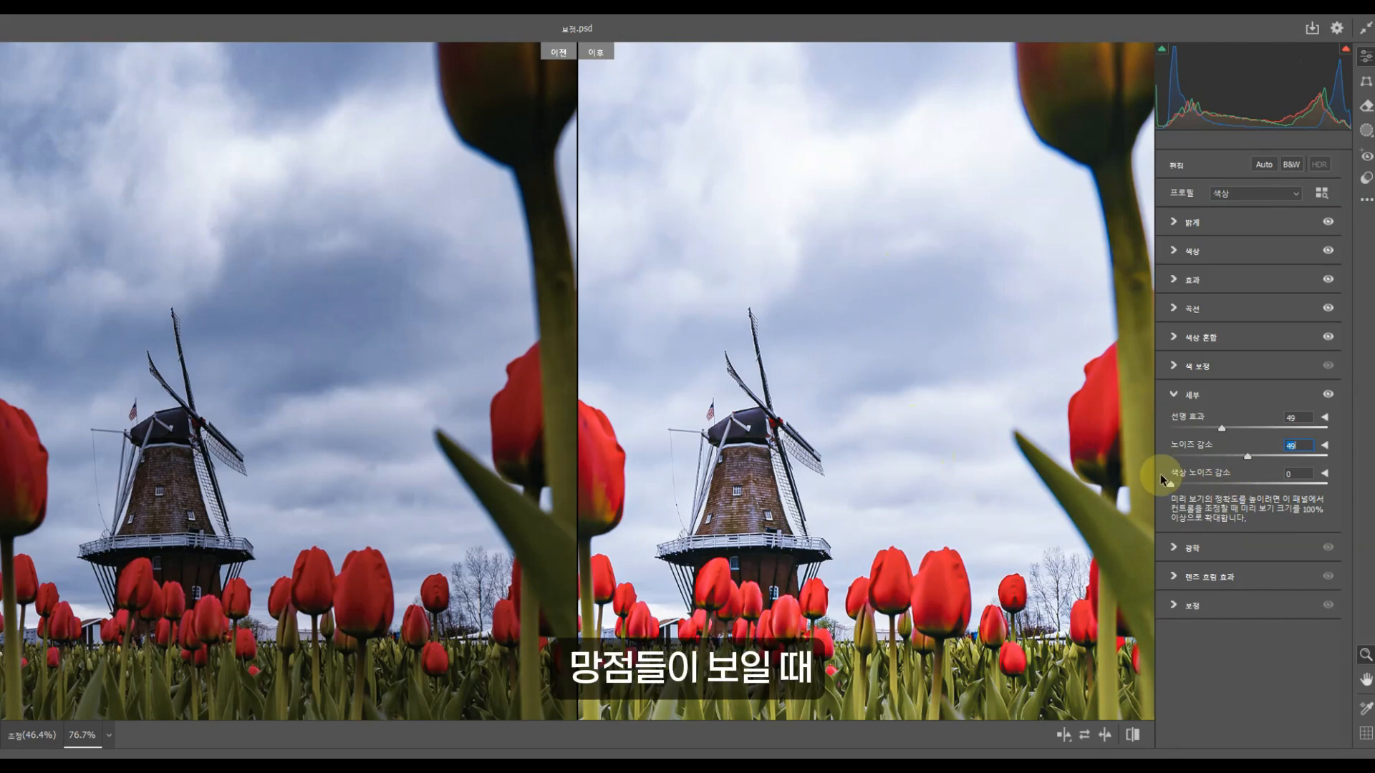
Try a hue of -38 for the red primary in the Calibration settings and reset it to 0.
left_click(1182, 605)
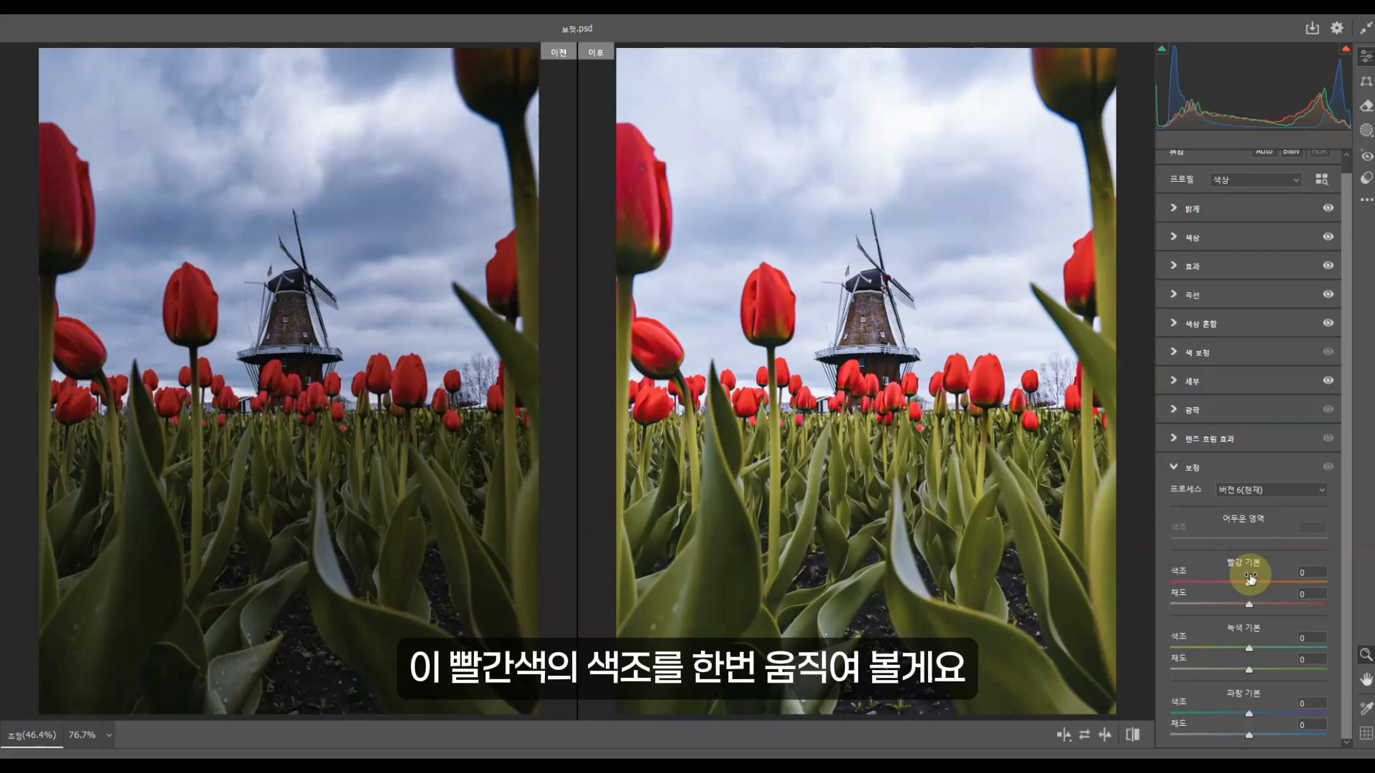
left_click_drag(1250, 579, 1220, 584)
left_click(1302, 573)
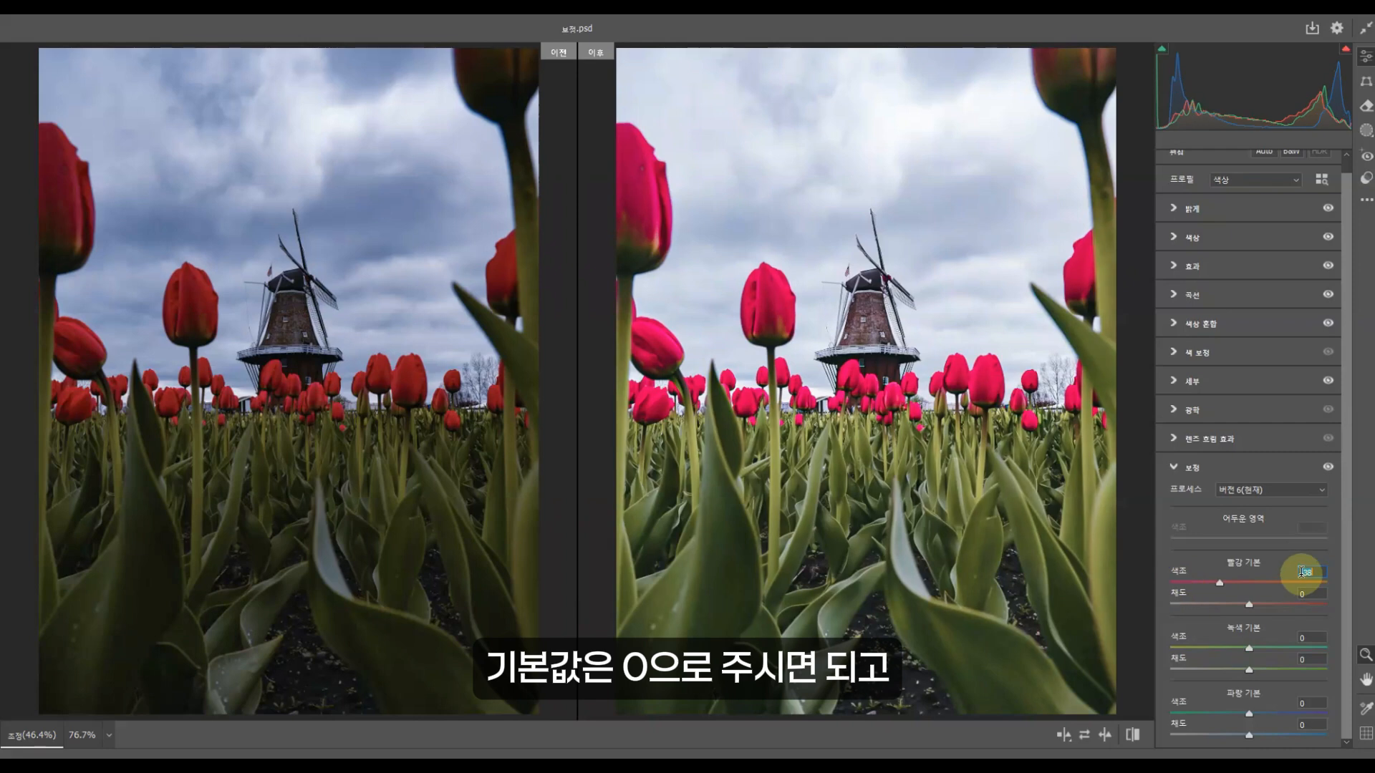
type("0")
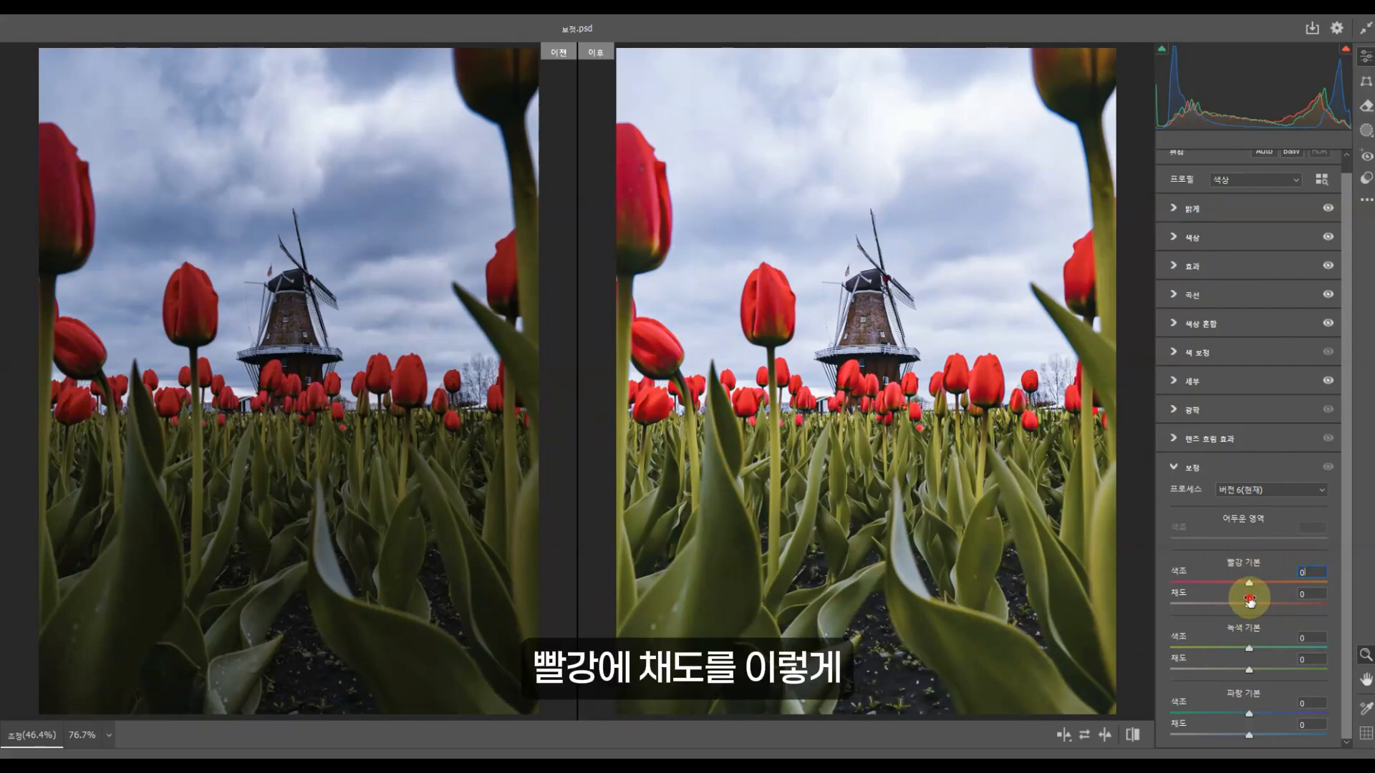
Set the red primary's saturation to +8, and the green primary's hue to +17 and saturation to +14.
mouse_move(1250, 600)
left_mouse_down()
mouse_move(1292, 600)
mouse_move(1255, 606)
left_mouse_up()
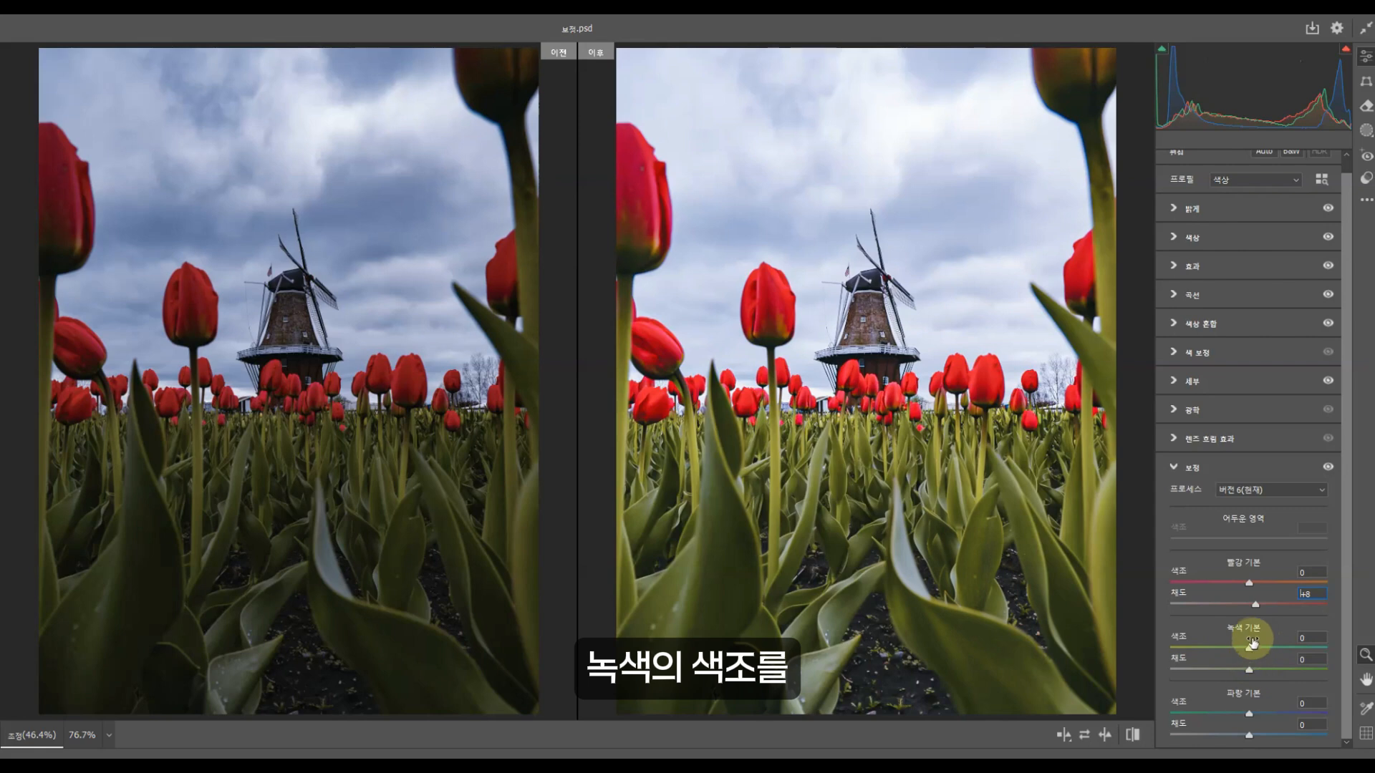
left_click_drag(1249, 639, 1262, 647)
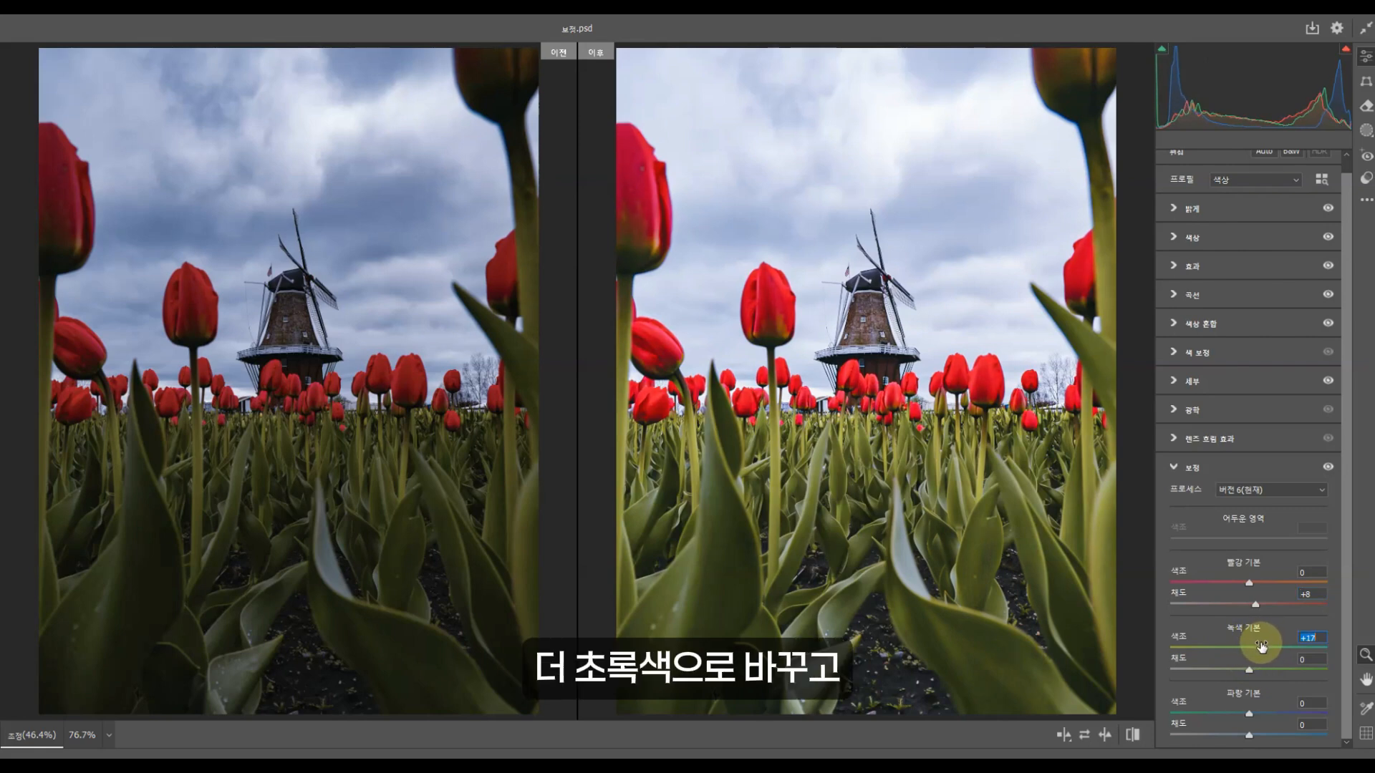
left_click(1247, 666)
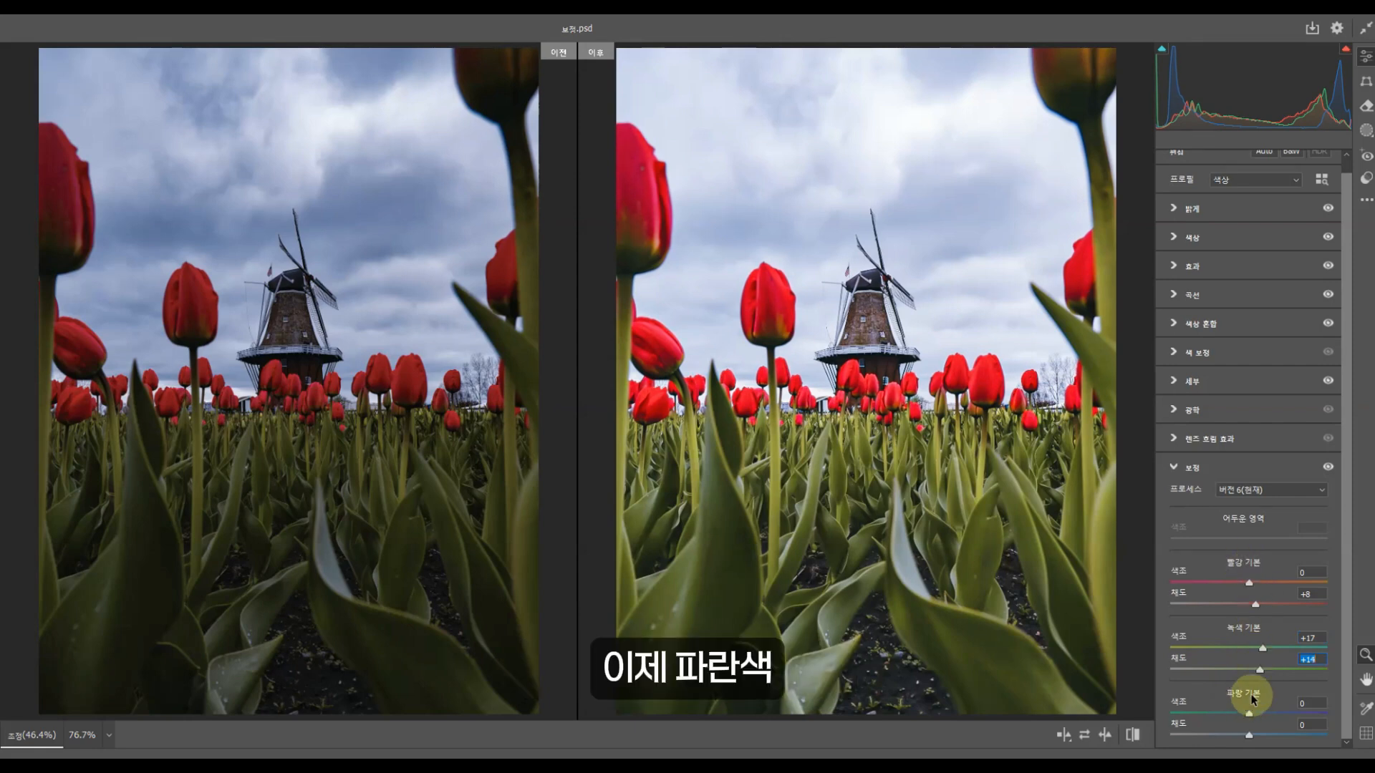
Set the blue primary's hue to -15 and saturation to +13, reset the red primary's saturation to 0, and apply the filter.
left_click_drag(1249, 714, 1211, 711)
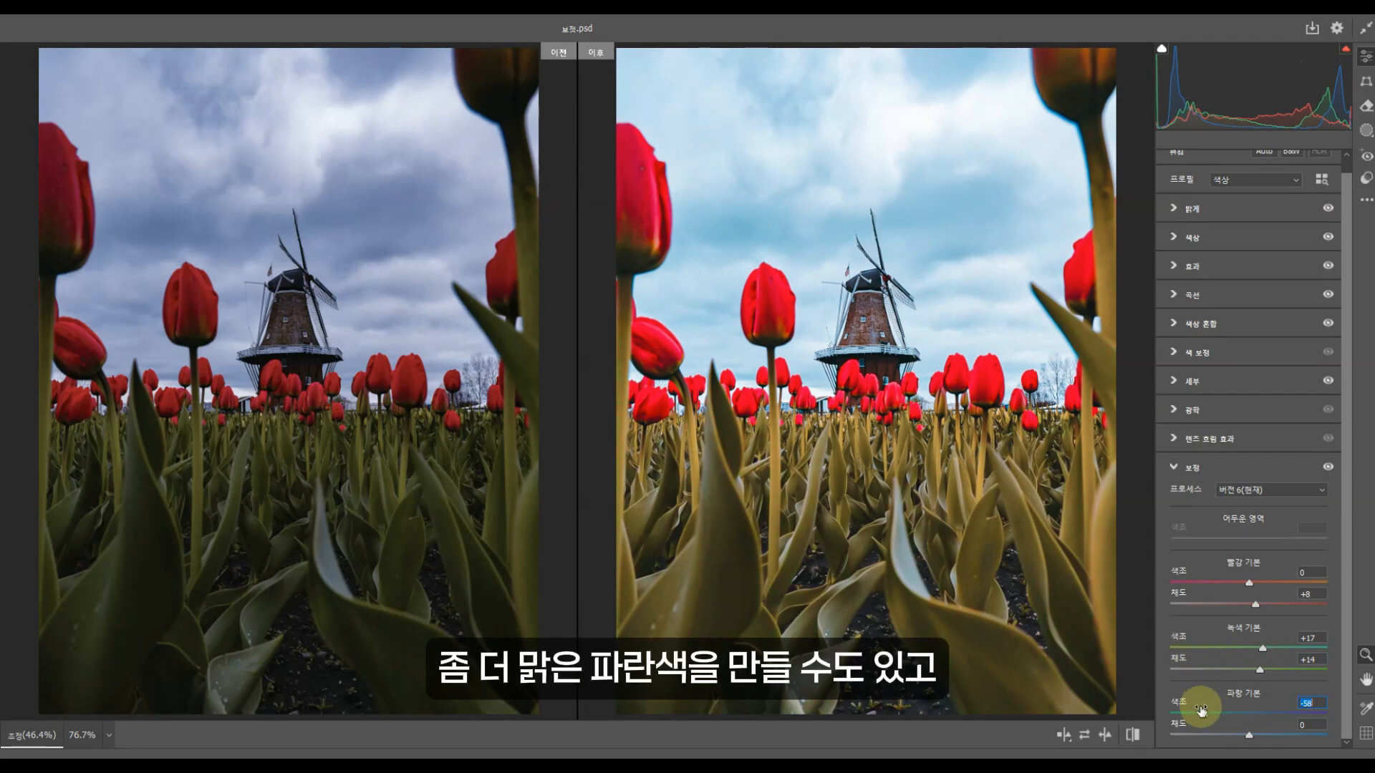
left_click_drag(1201, 711, 1271, 714)
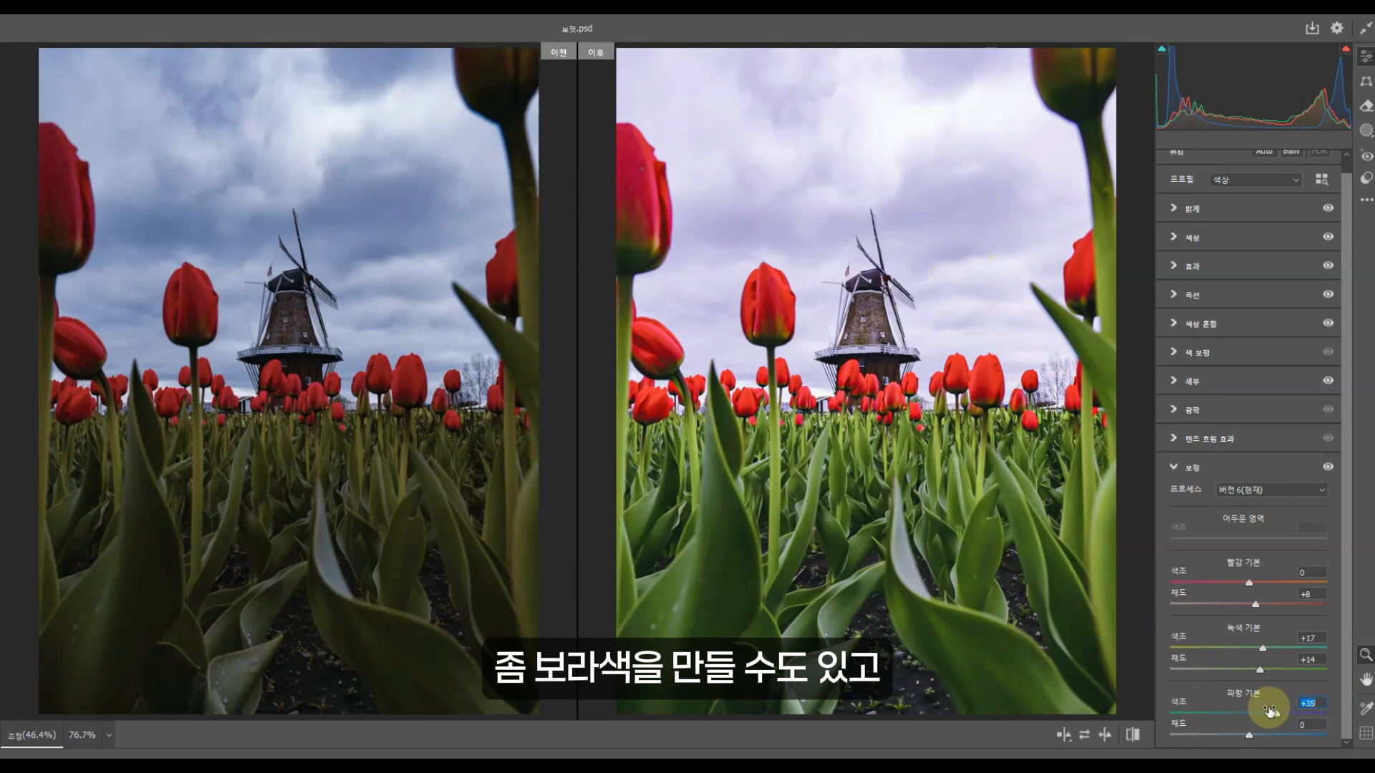
mouse_move(1269, 714)
left_mouse_down()
mouse_move(1238, 713)
mouse_move(1260, 730)
left_mouse_up()
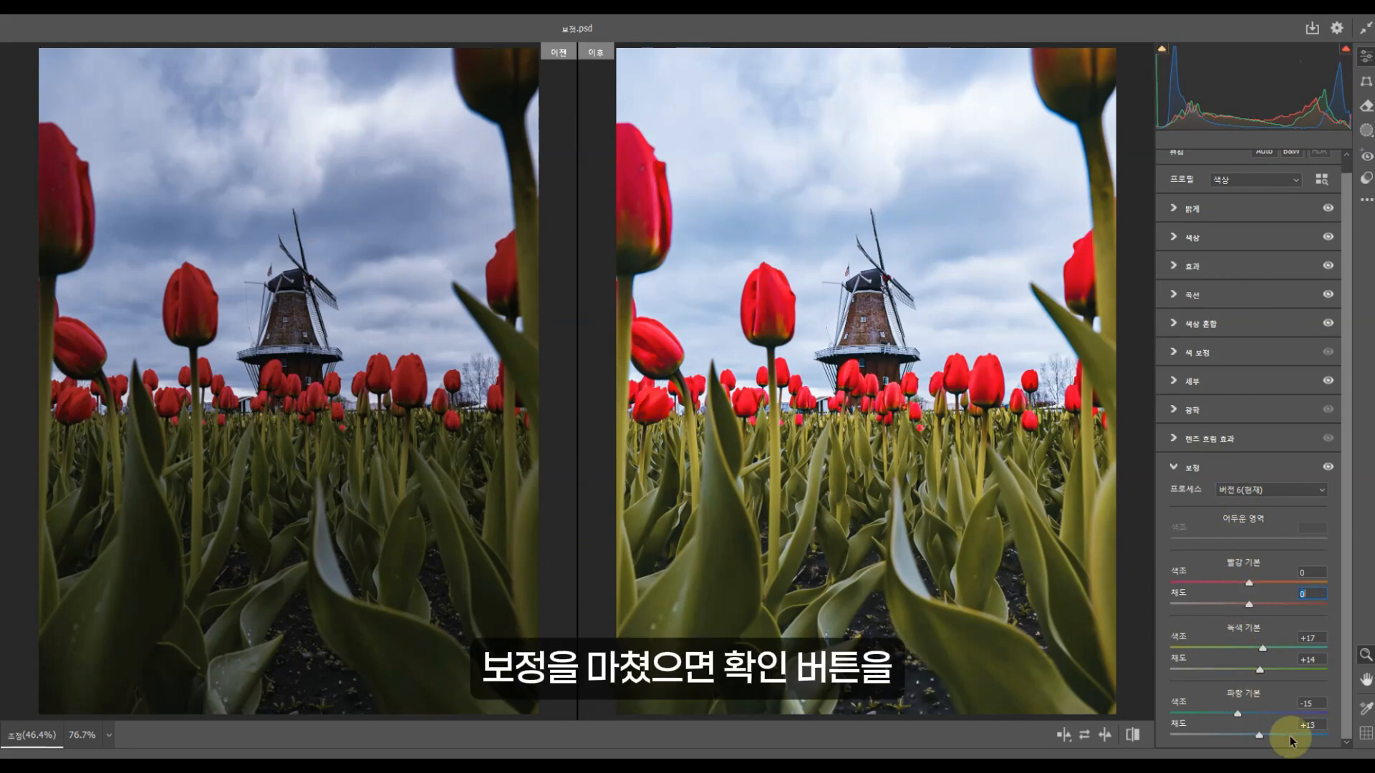
left_click(1329, 766)
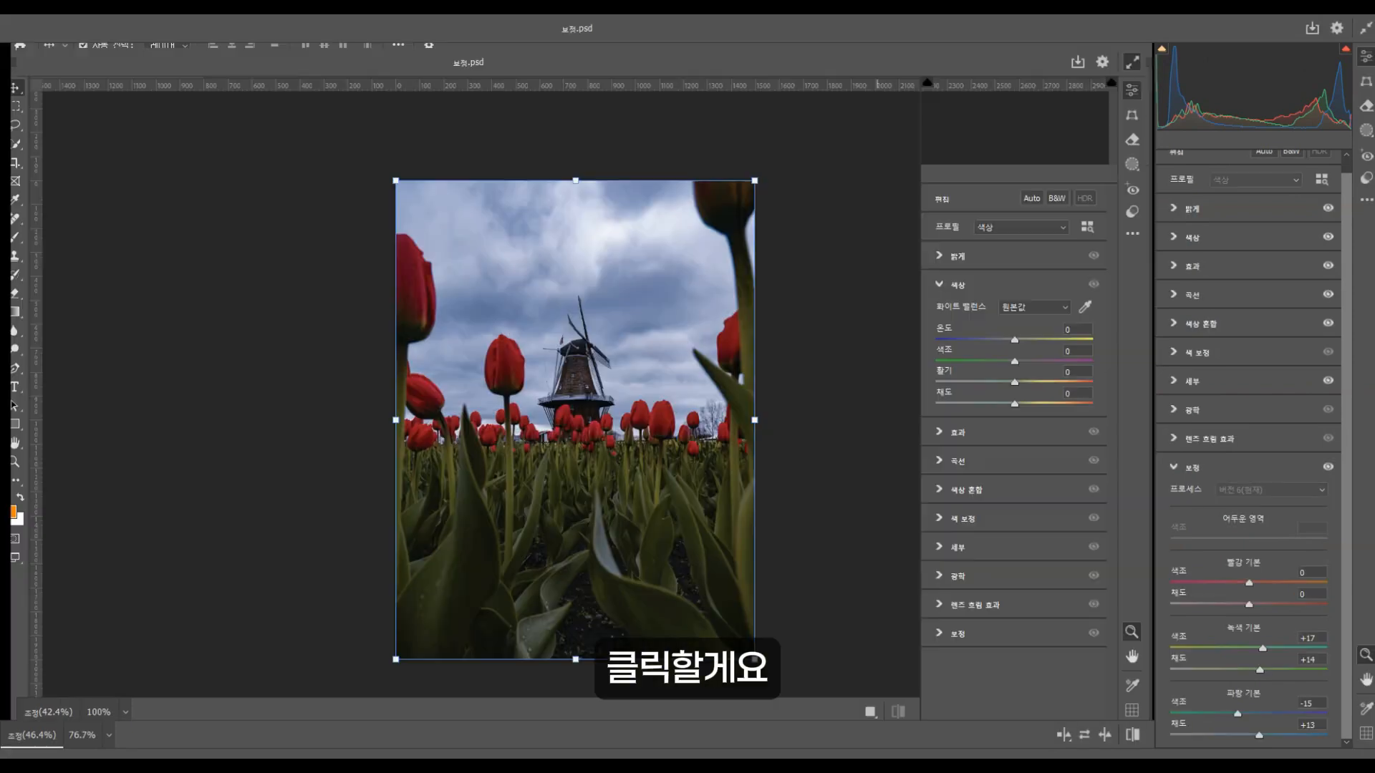
Compare the photo before and after the correction by hiding and showing the corrected 배경 복사 layer.
left_click(1164, 575)
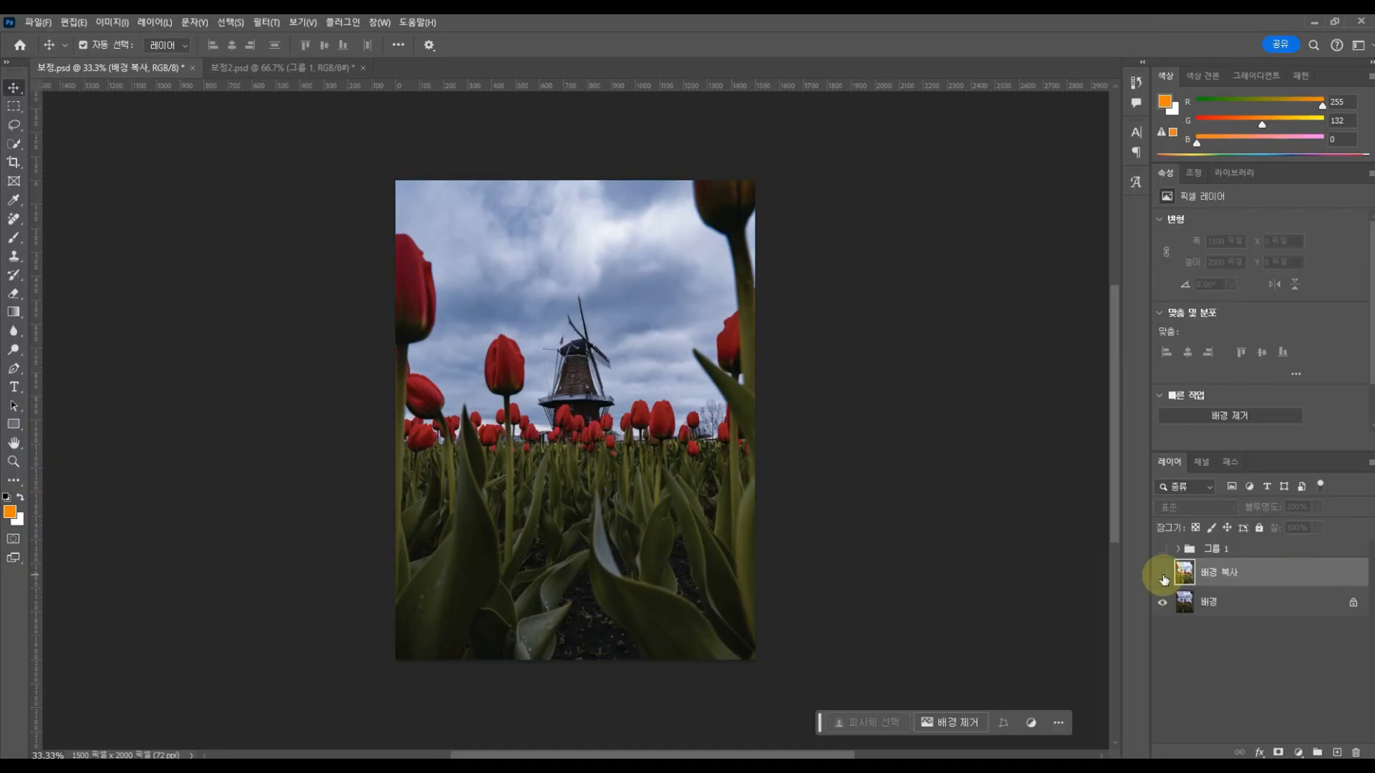
left_click(1163, 575)
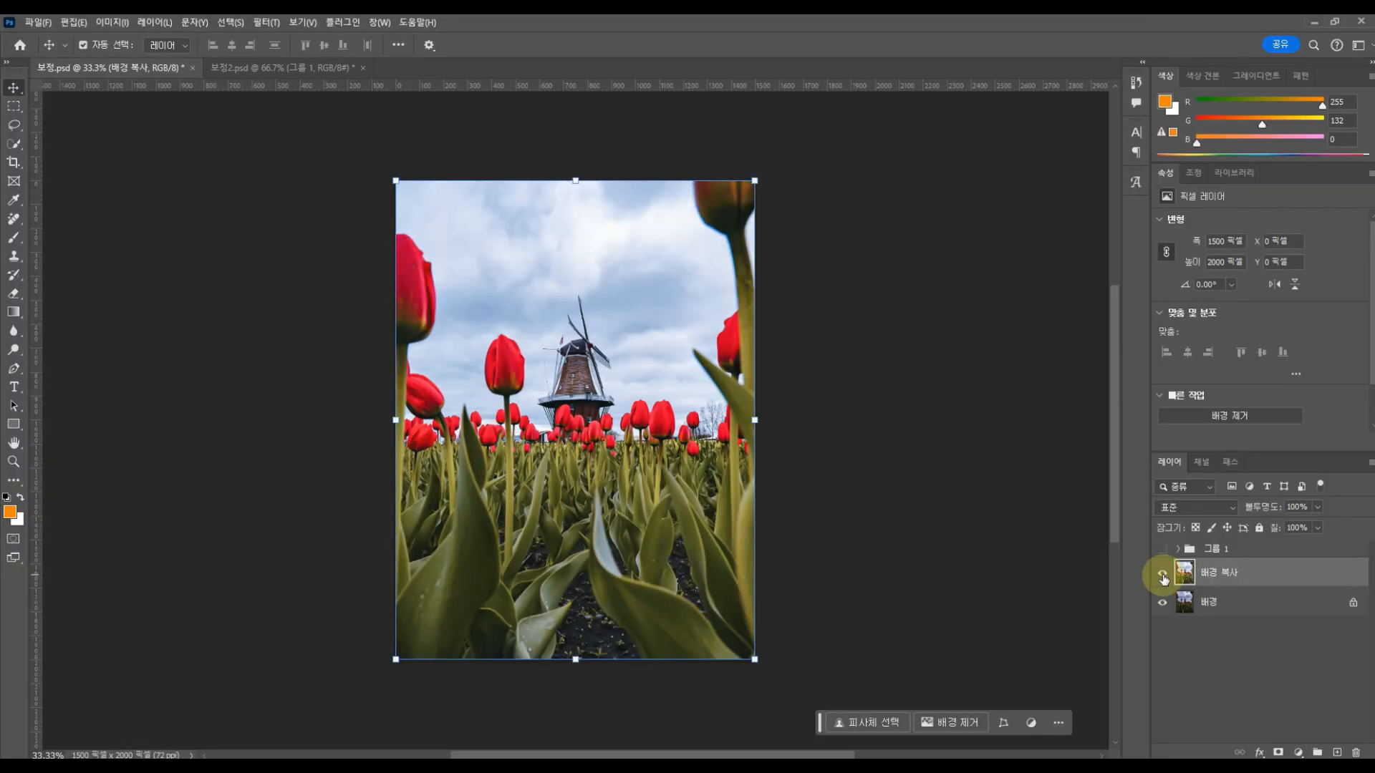
left_click(1164, 575)
left_click(1163, 575)
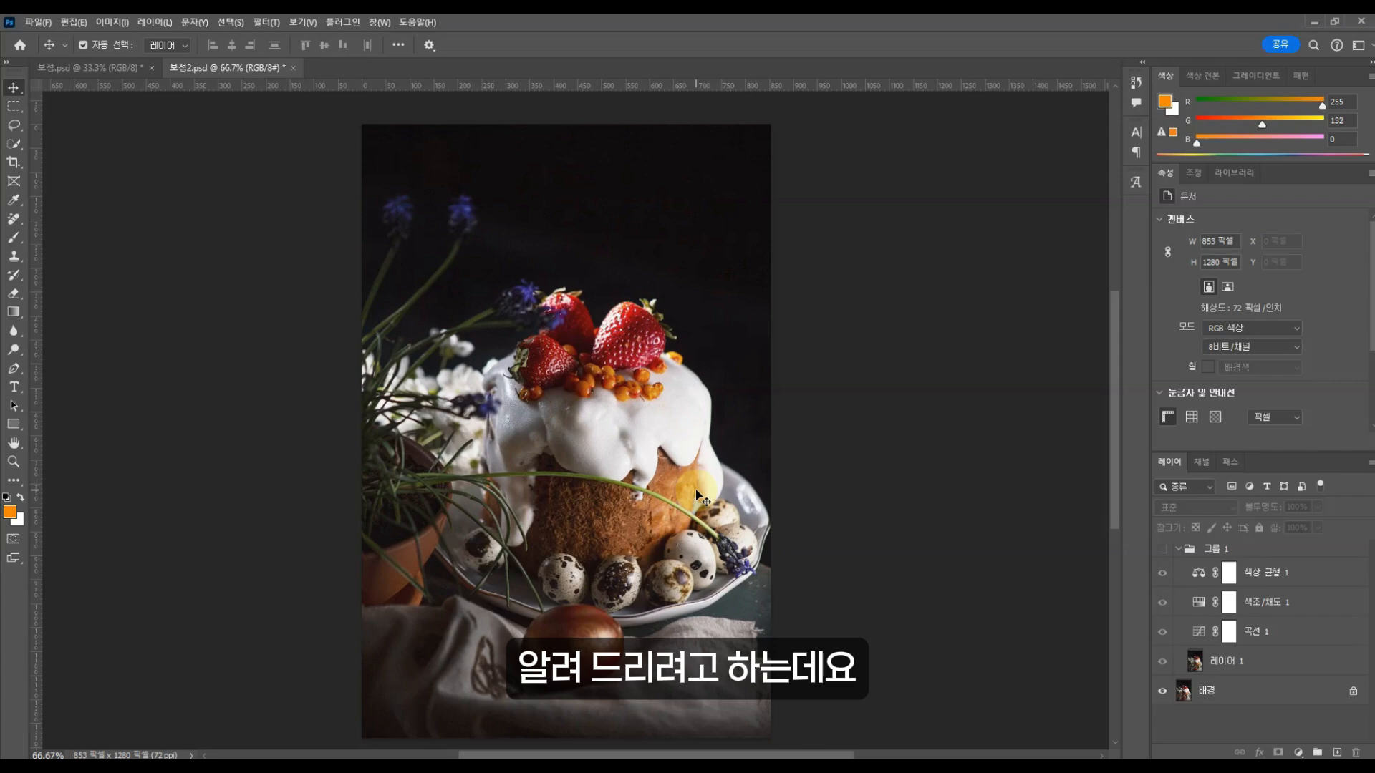
In 보정2.psd, duplicate the 배경 cake photo layer and add a Curves adjustment layer above the copy.
left_click(1287, 690)
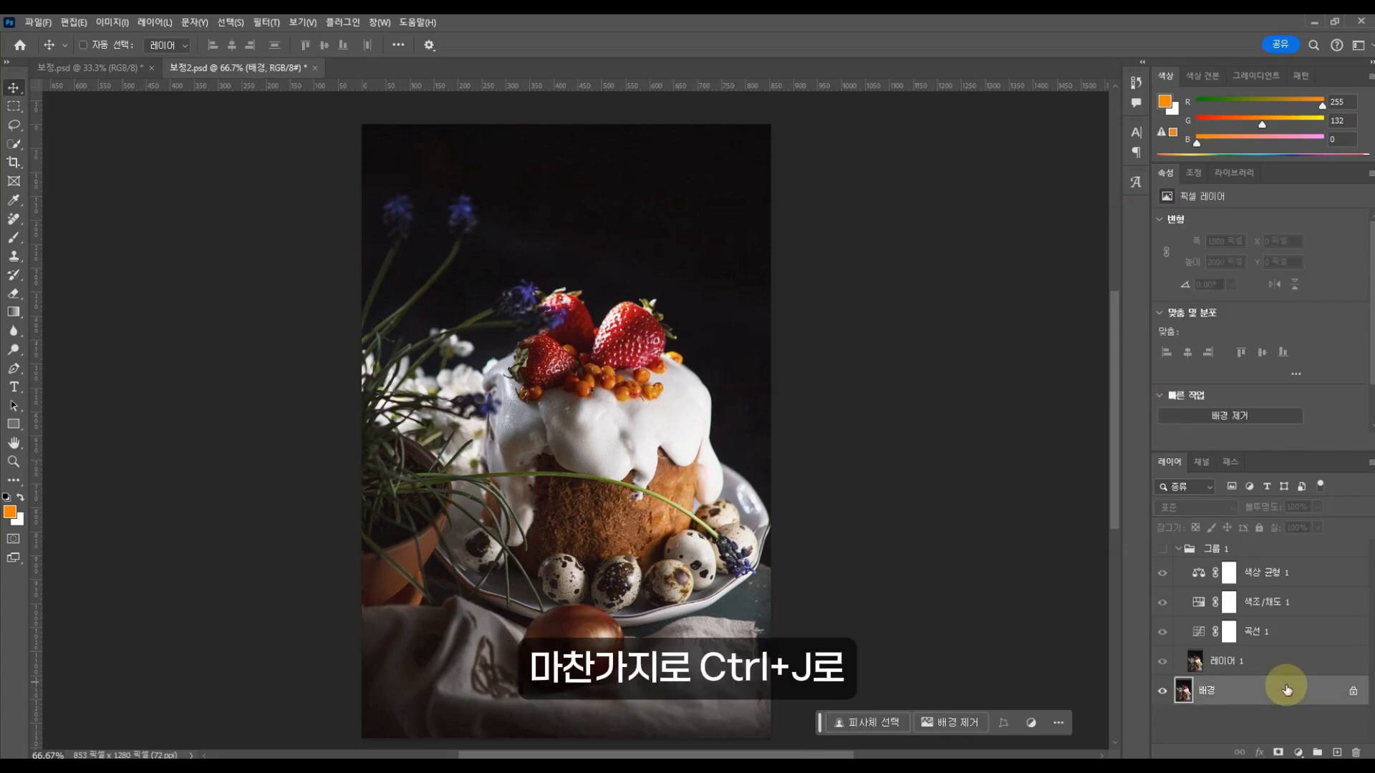
key("ctrl+j")
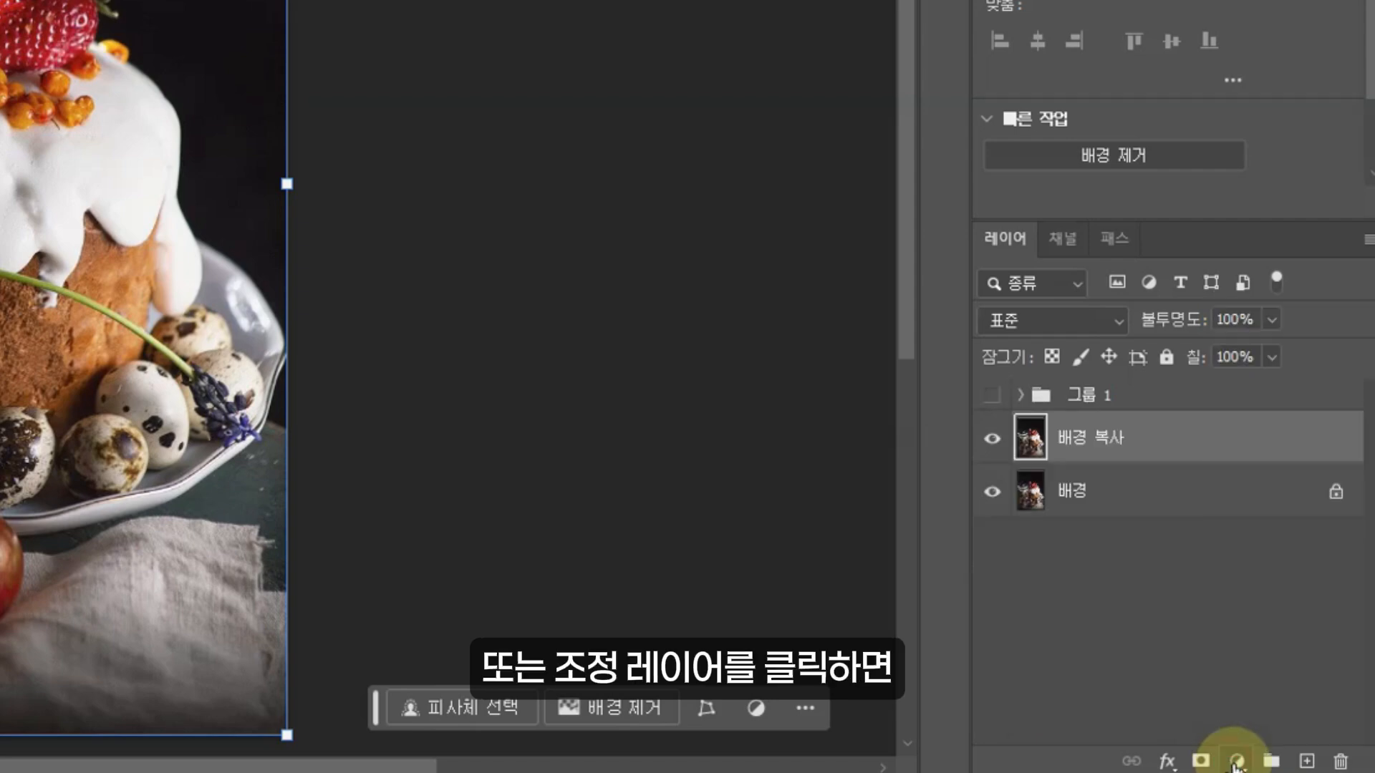
left_click(1237, 761)
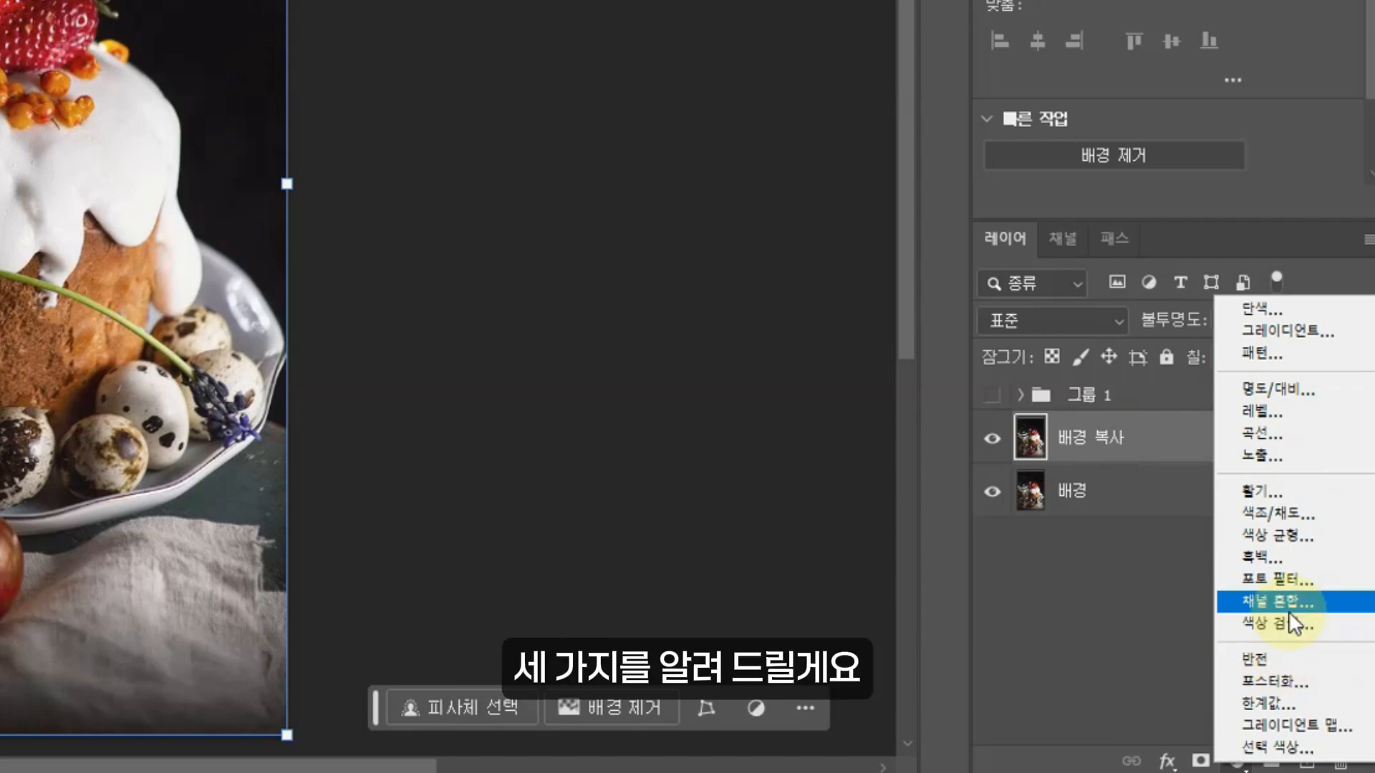
left_click(1262, 433)
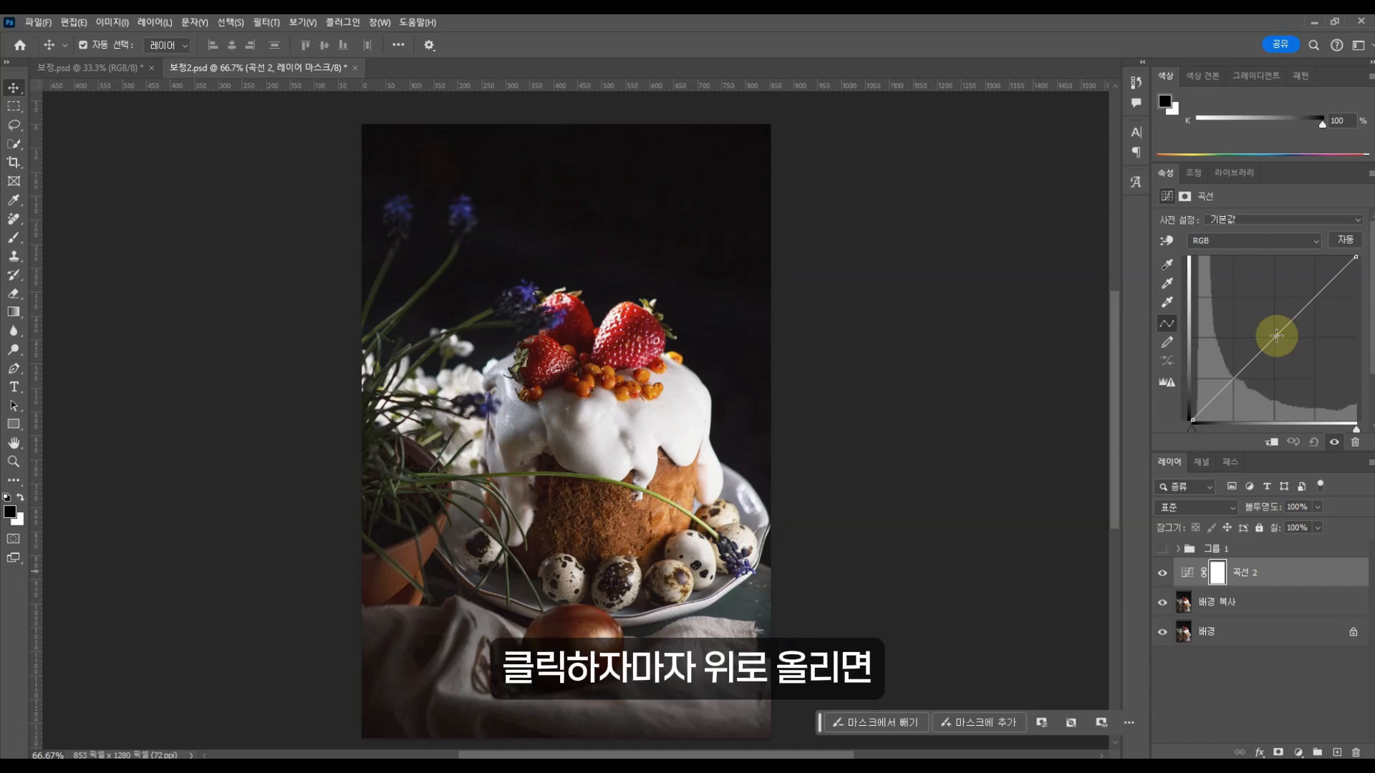
Raise the curve's midtones slightly, adjust its black point, and move the white point to input 243, output 255.
left_click_drag(1277, 335, 1274, 326)
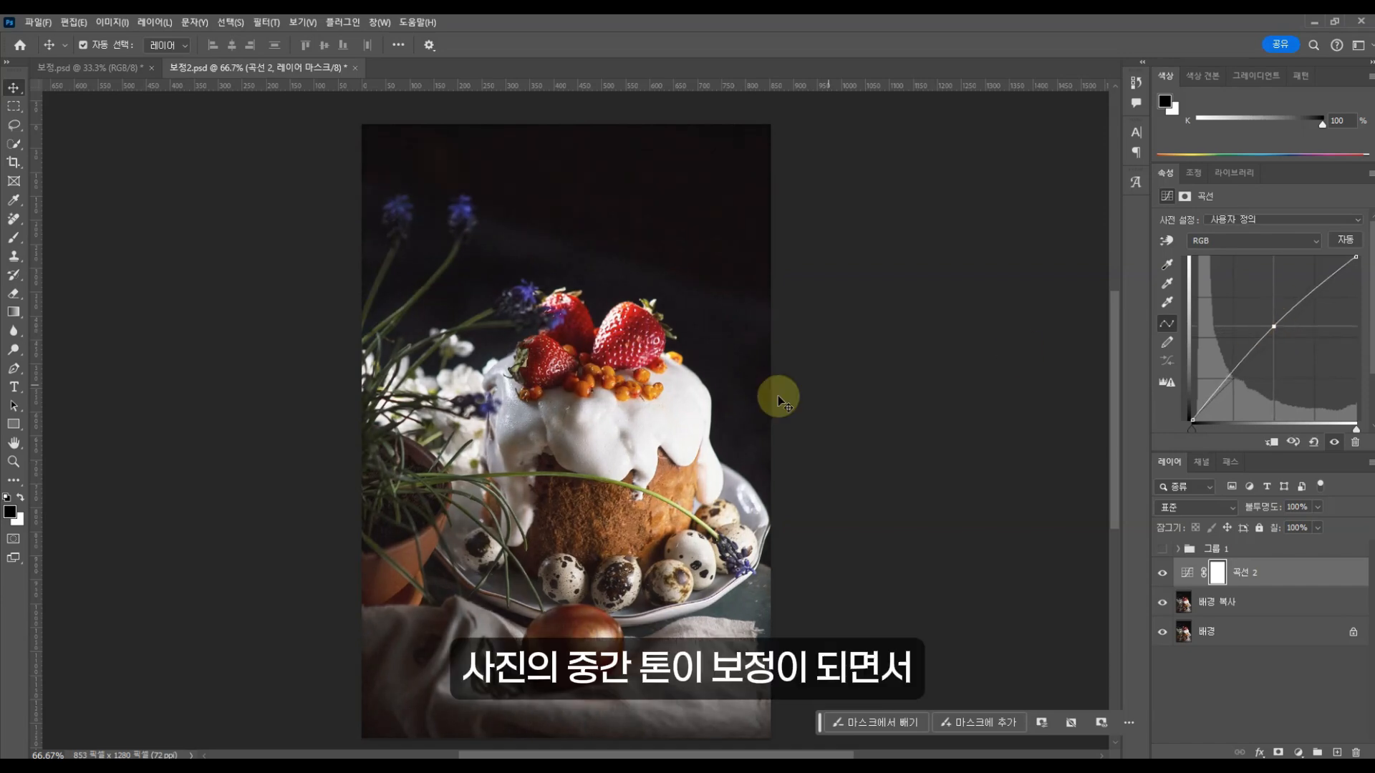
left_click(641, 415)
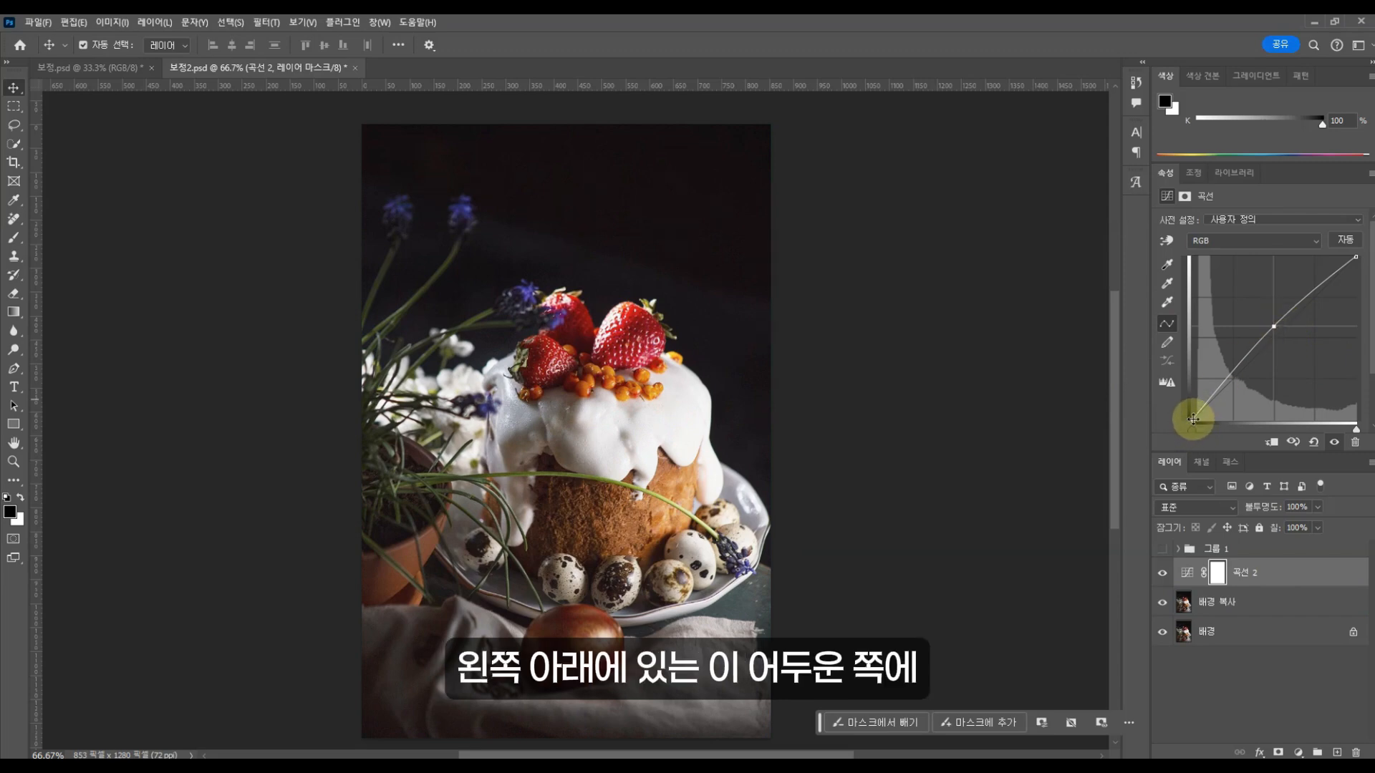
mouse_move(1194, 419)
left_mouse_down()
mouse_move(1191, 408)
mouse_move(1184, 428)
mouse_move(1213, 435)
left_mouse_up()
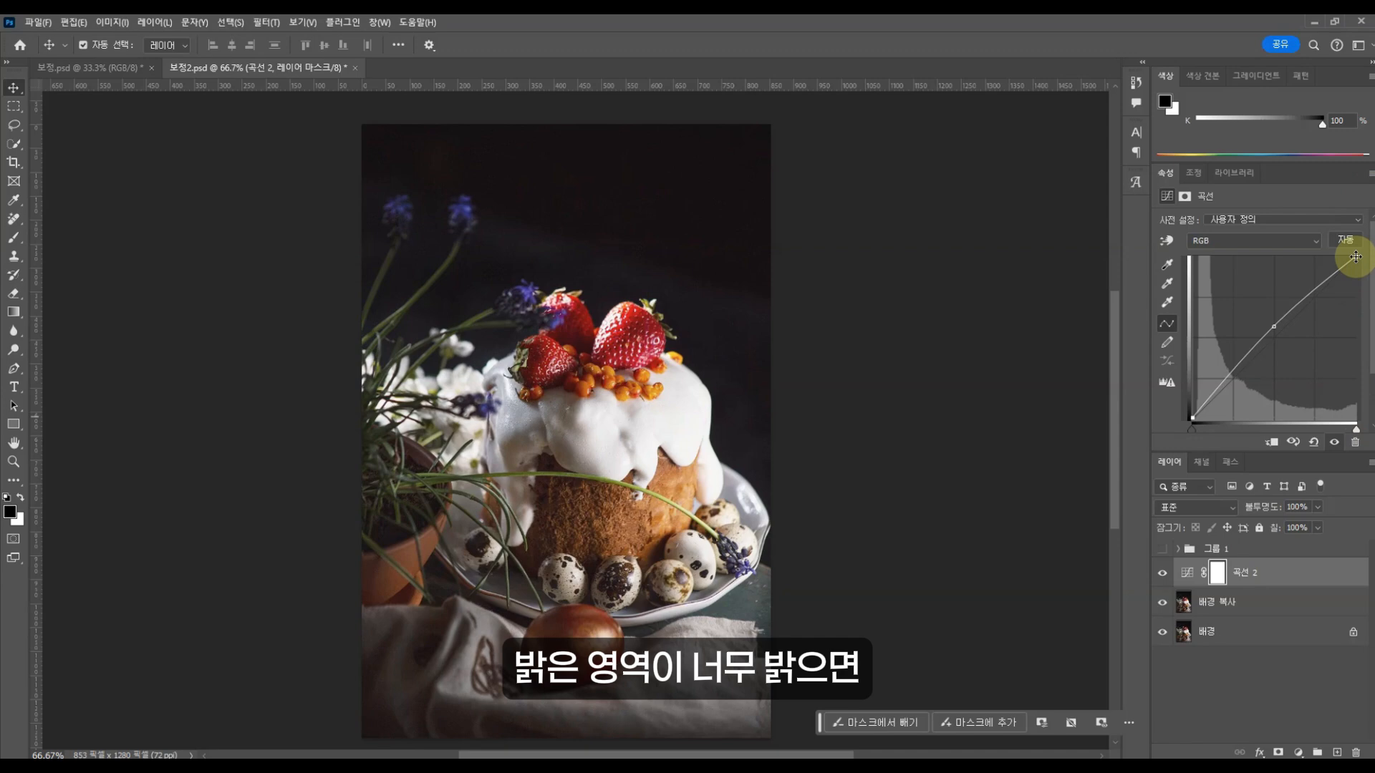
mouse_move(1356, 256)
left_mouse_down()
mouse_move(1356, 280)
mouse_move(1349, 255)
left_mouse_up()
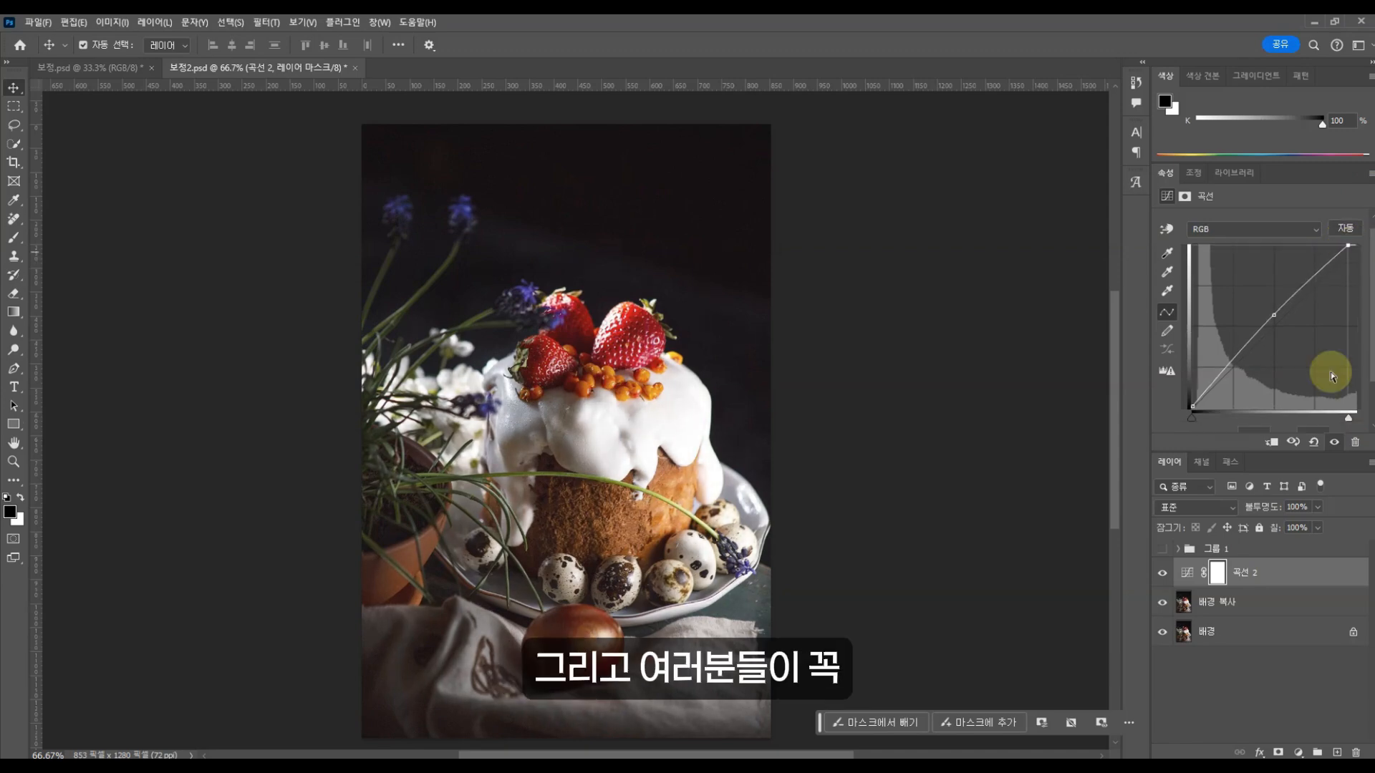
scroll(1338, 380, "down", 4)
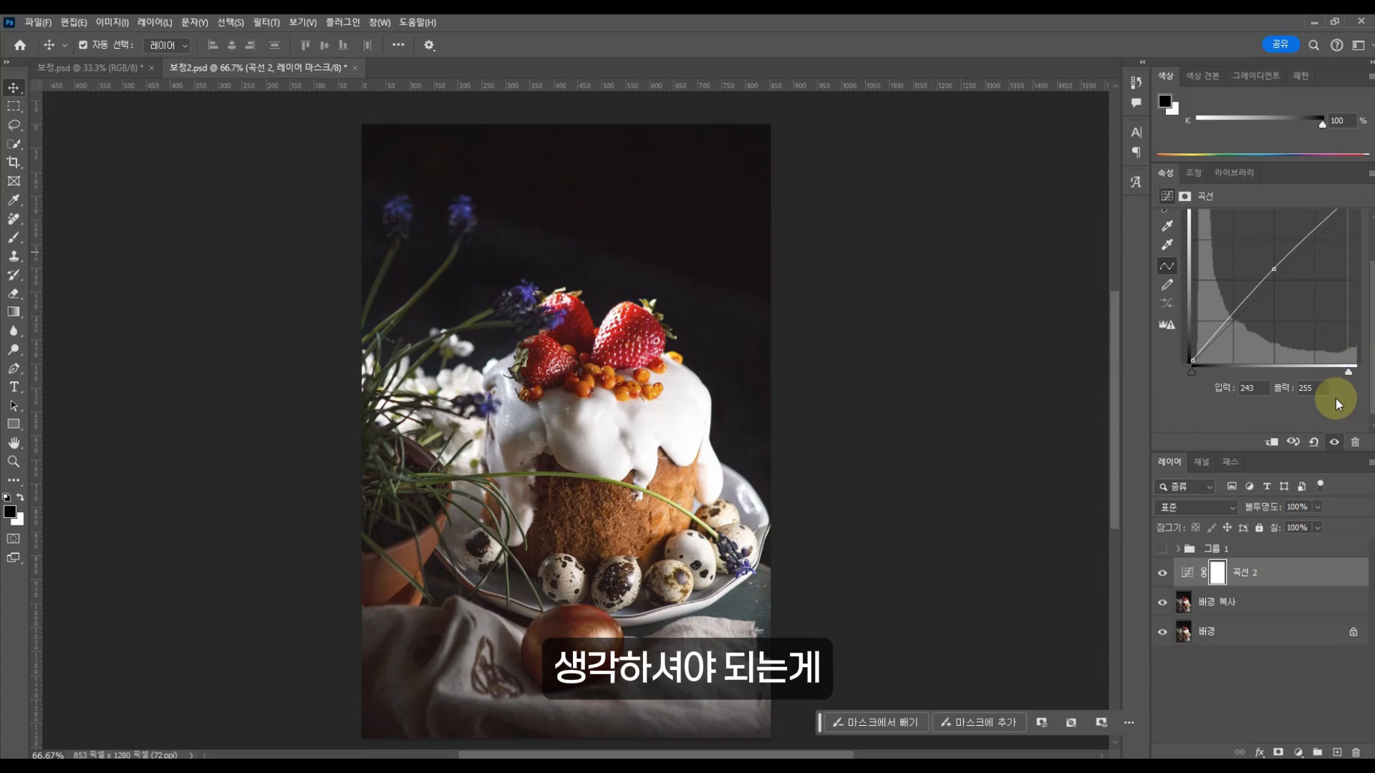
Clip the curves adjustment to the 배경 복사 layer so it affects only that layer.
left_click(1242, 576)
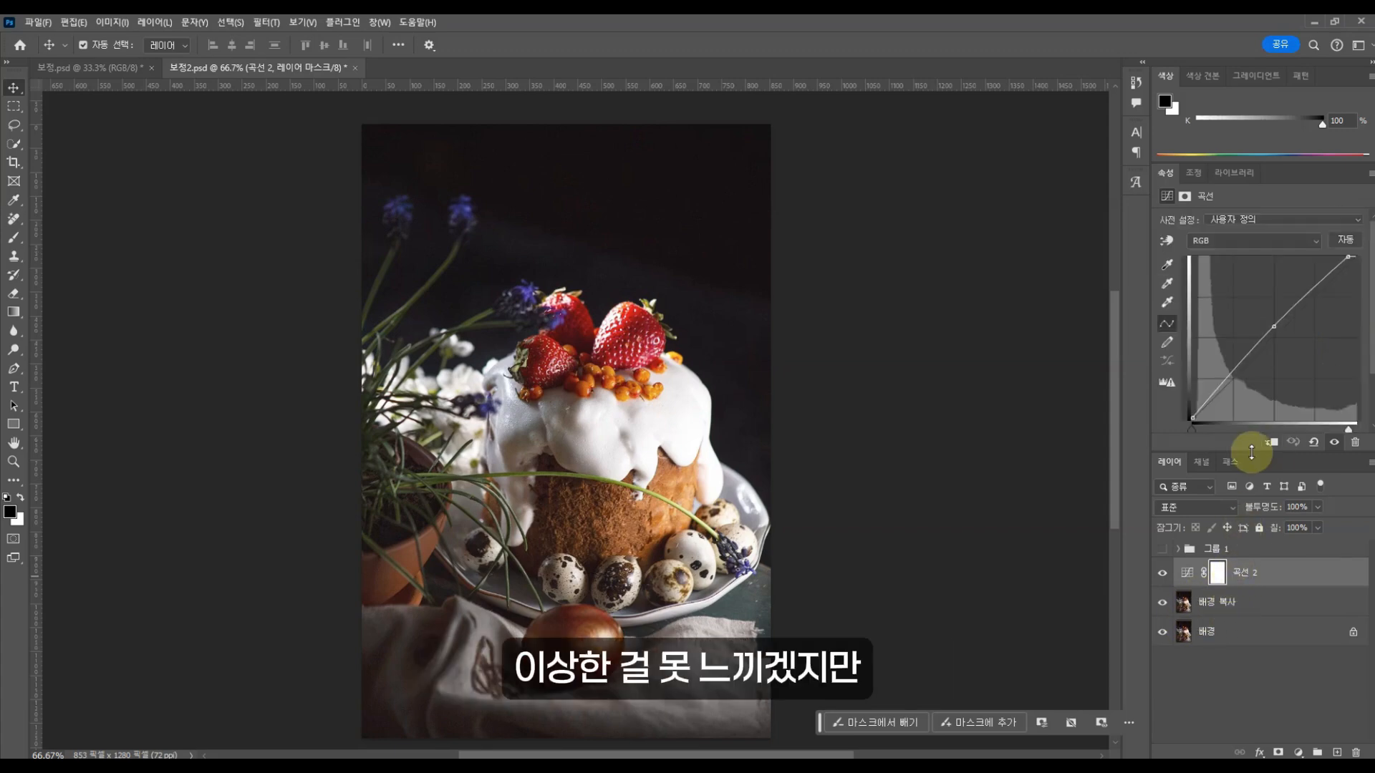
left_click(1228, 603)
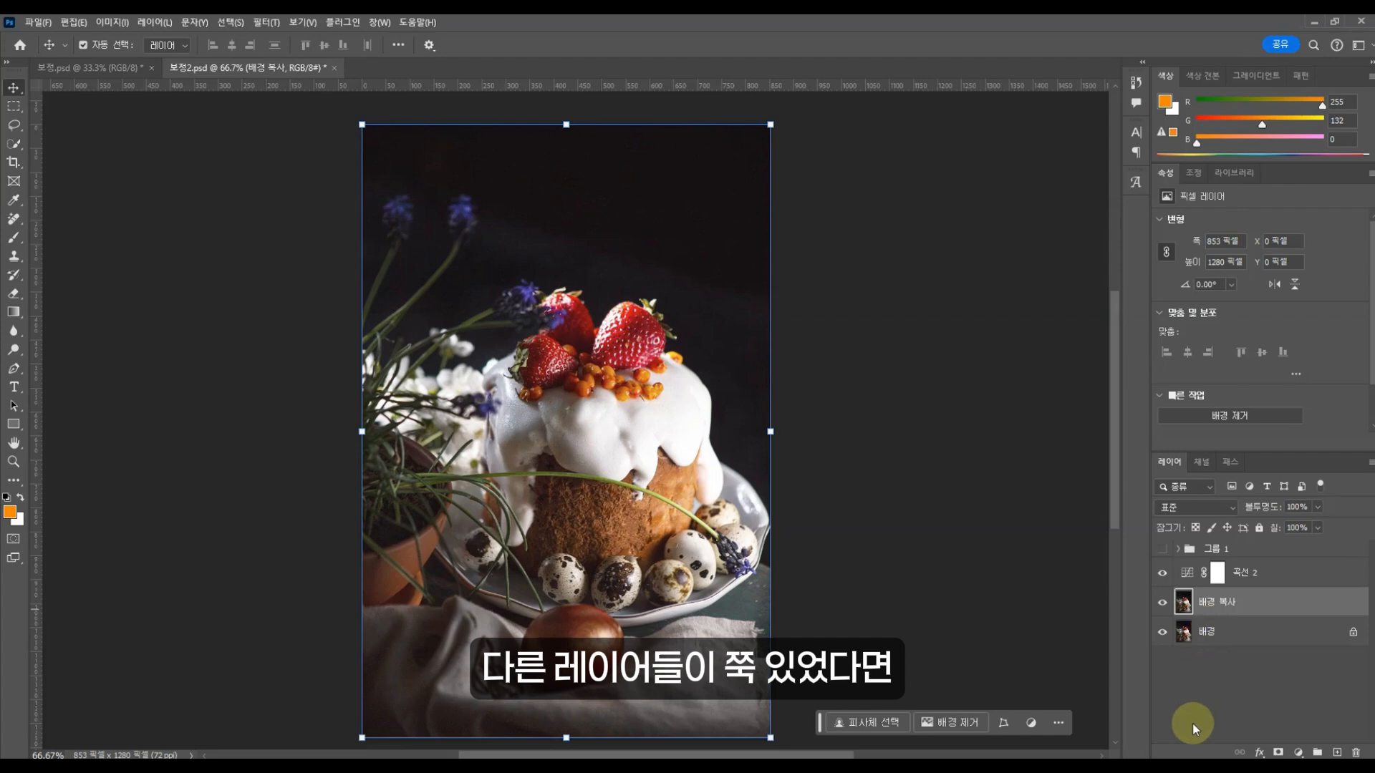
left_click(1218, 573)
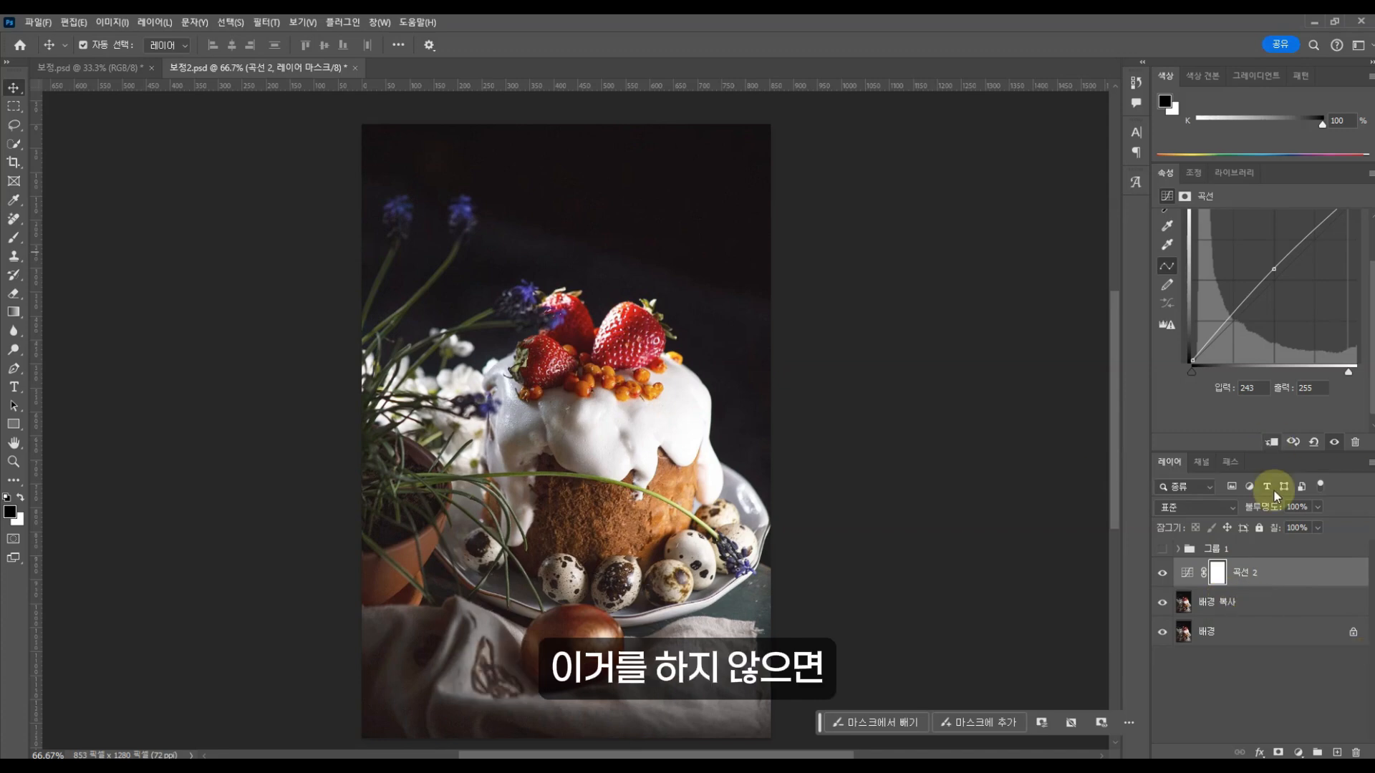
left_click(1222, 602)
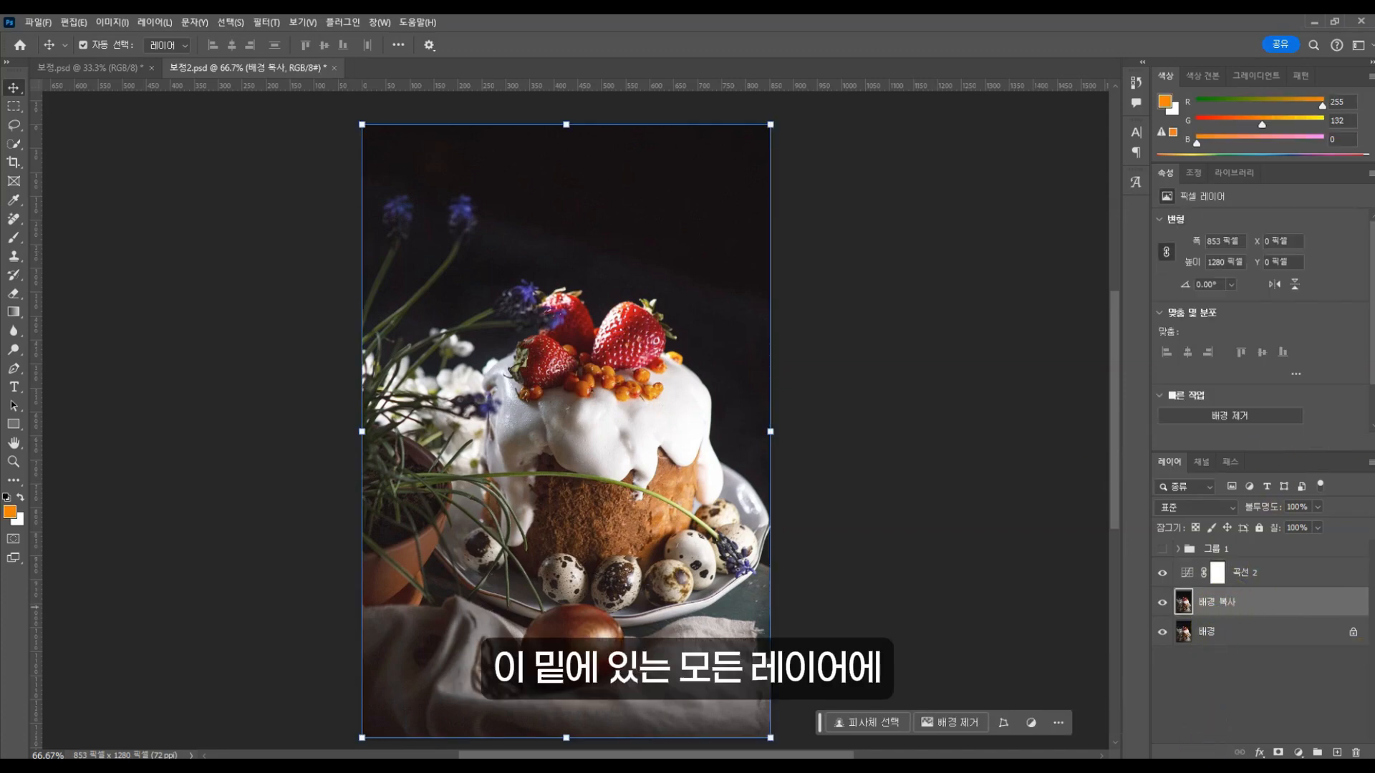
left_click(1248, 577)
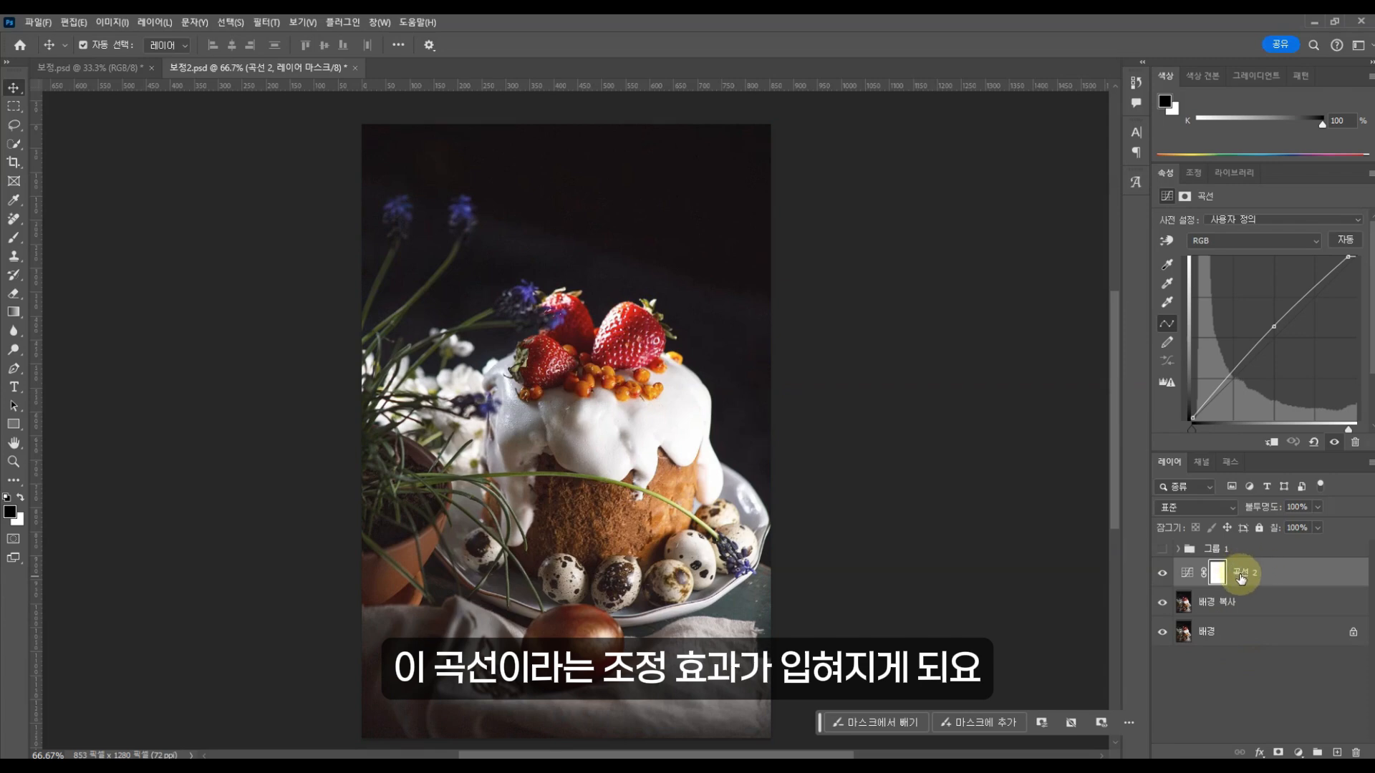
Add a Hue/Saturation adjustment layer with master saturation +24 and lightness +3.
left_click(1298, 754)
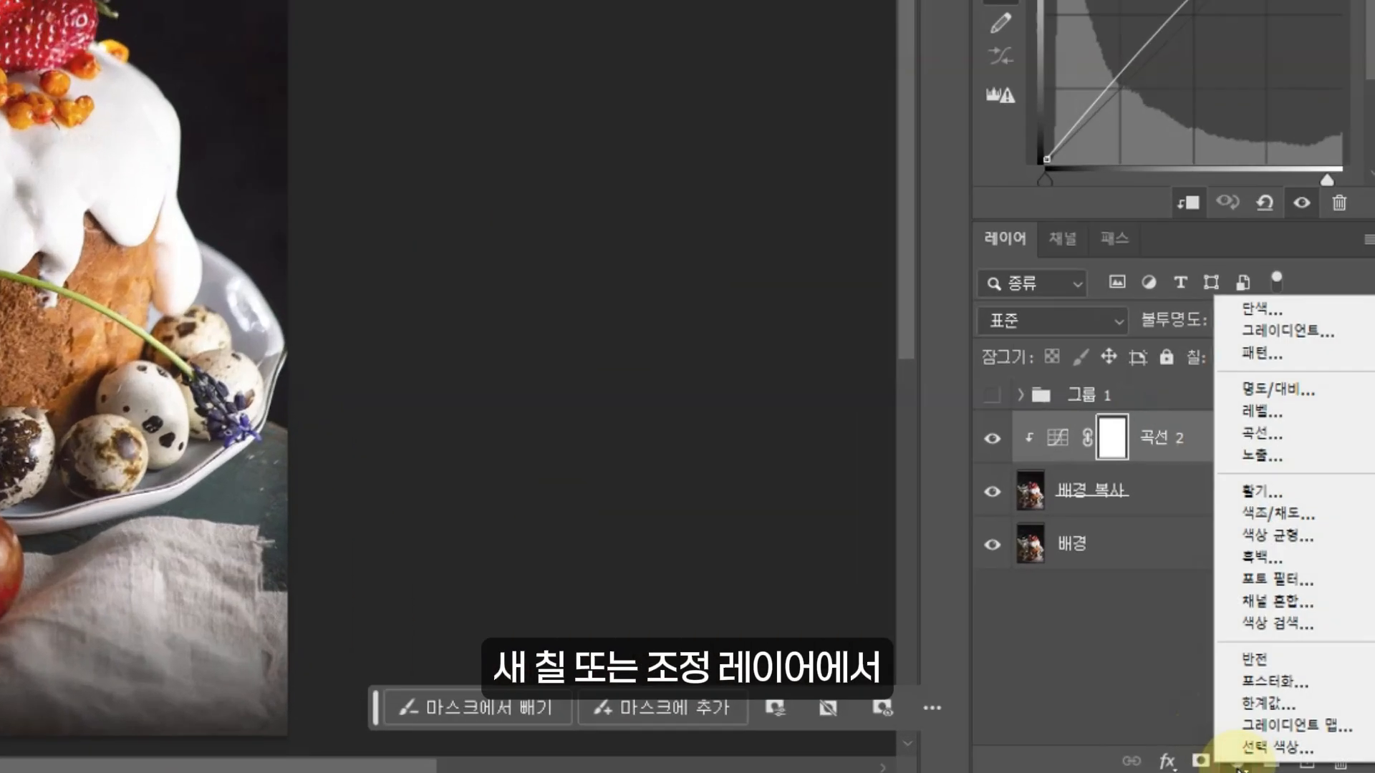
left_click(1292, 511)
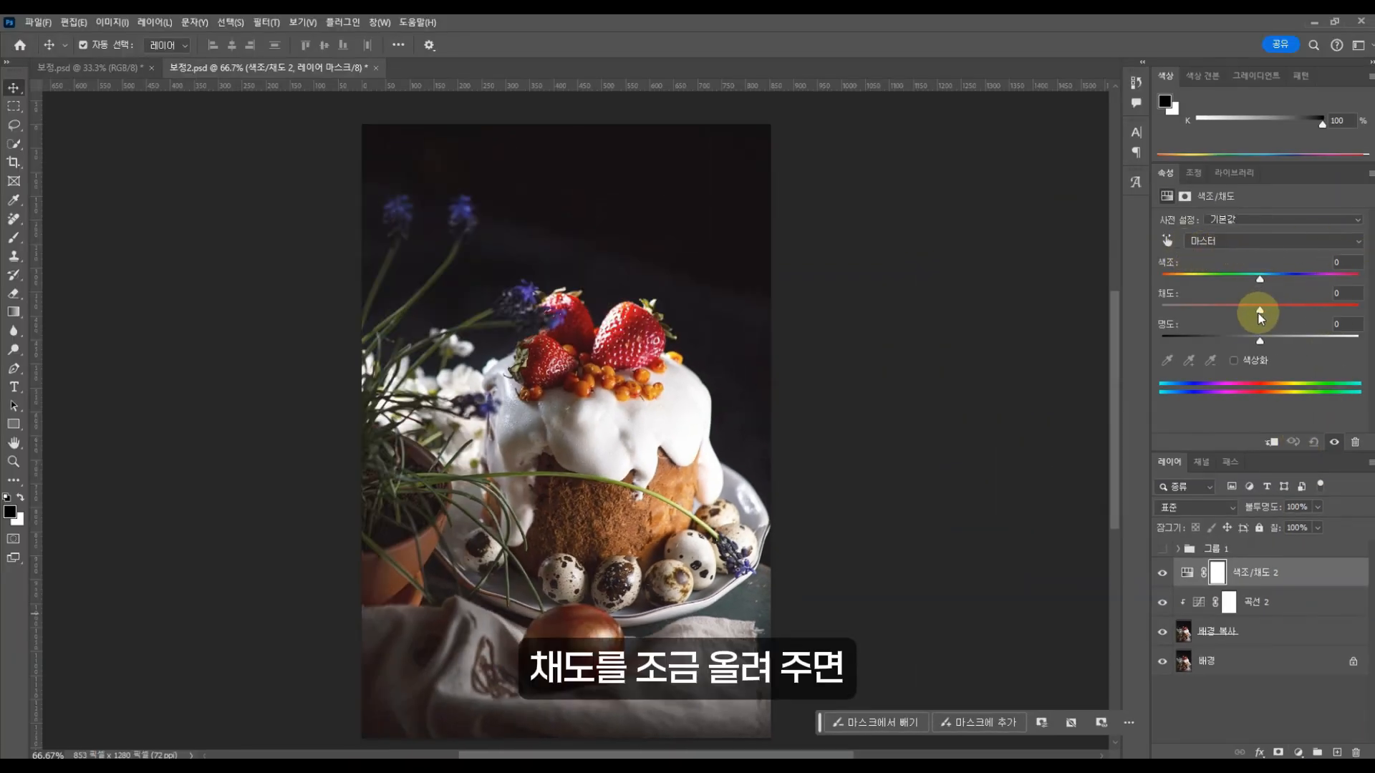
left_click_drag(1261, 318, 1285, 313)
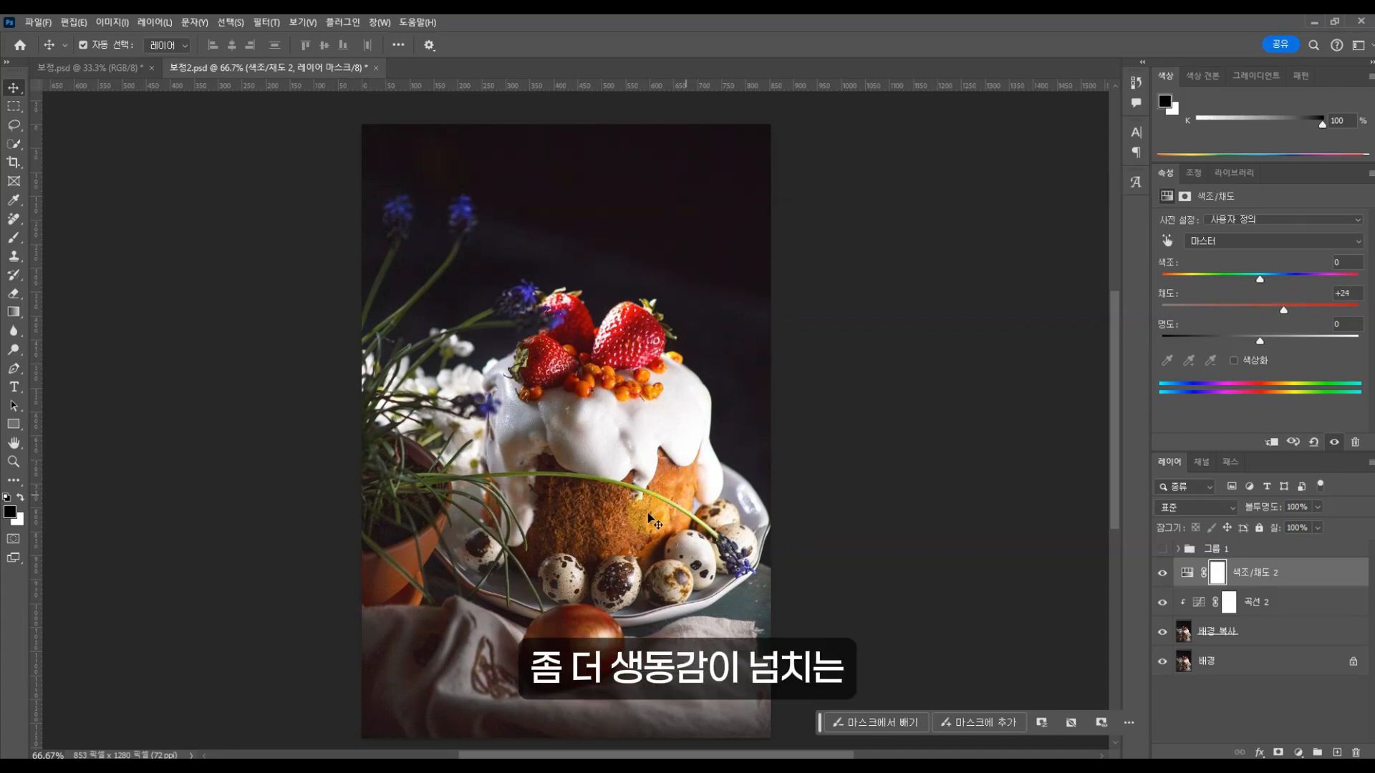
left_click(613, 468)
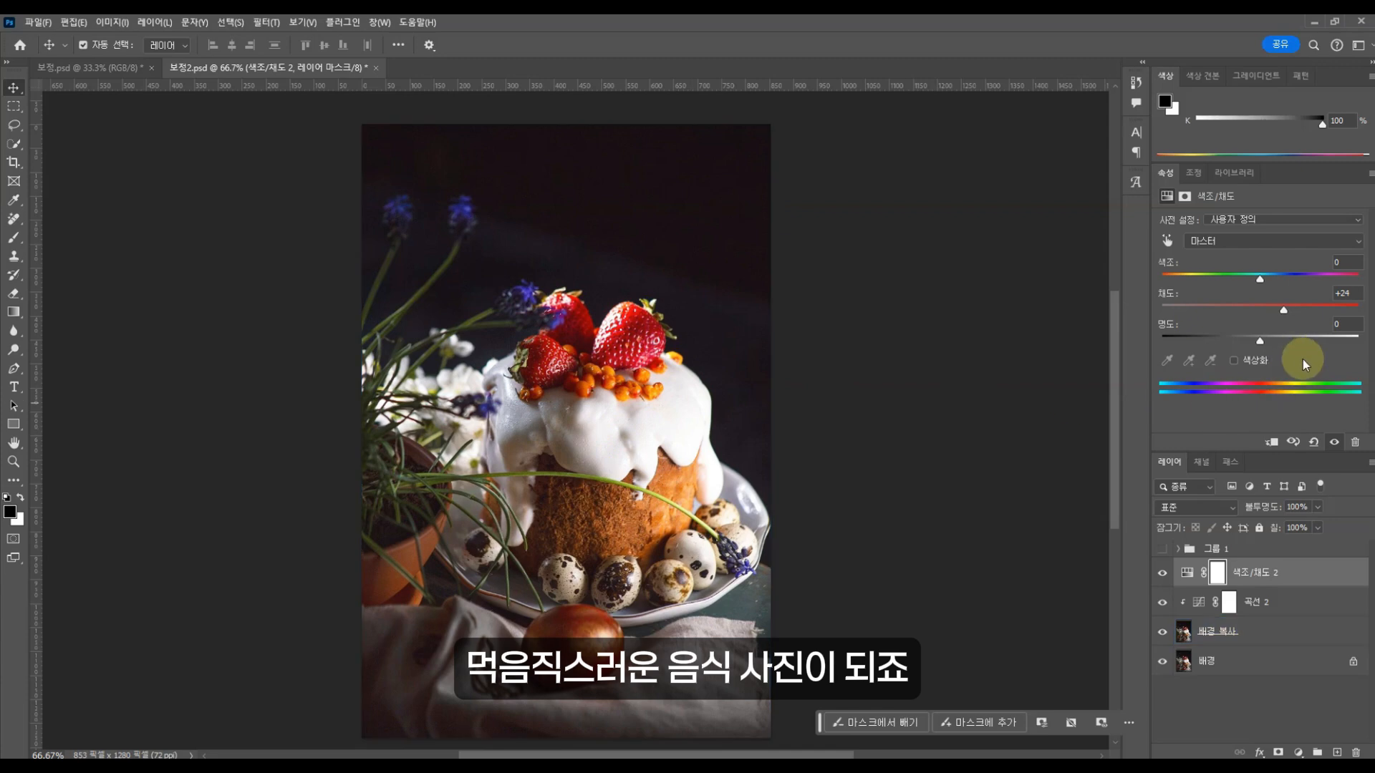
left_click_drag(1262, 342, 1267, 343)
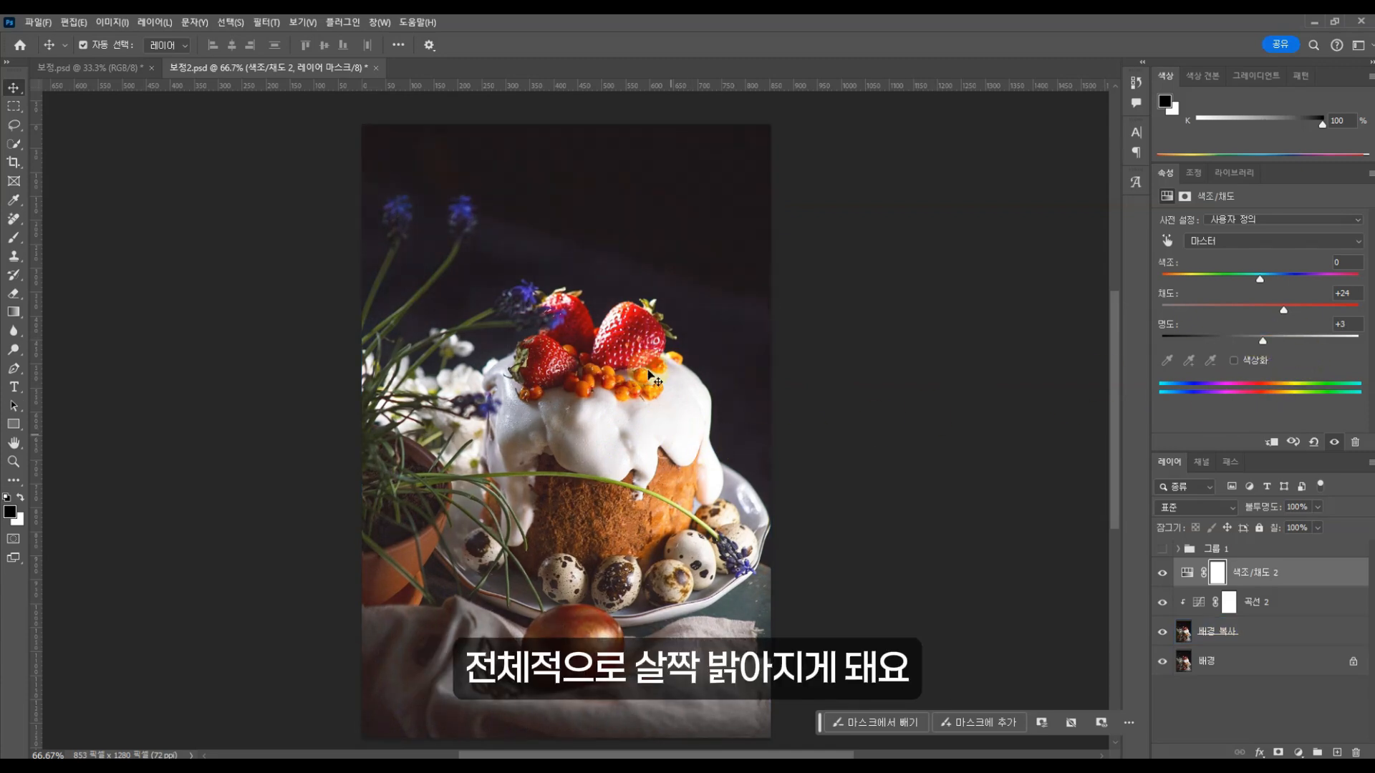
Set the saturation of the reds to +14 in the Hue/Saturation adjustment.
left_click(1210, 243)
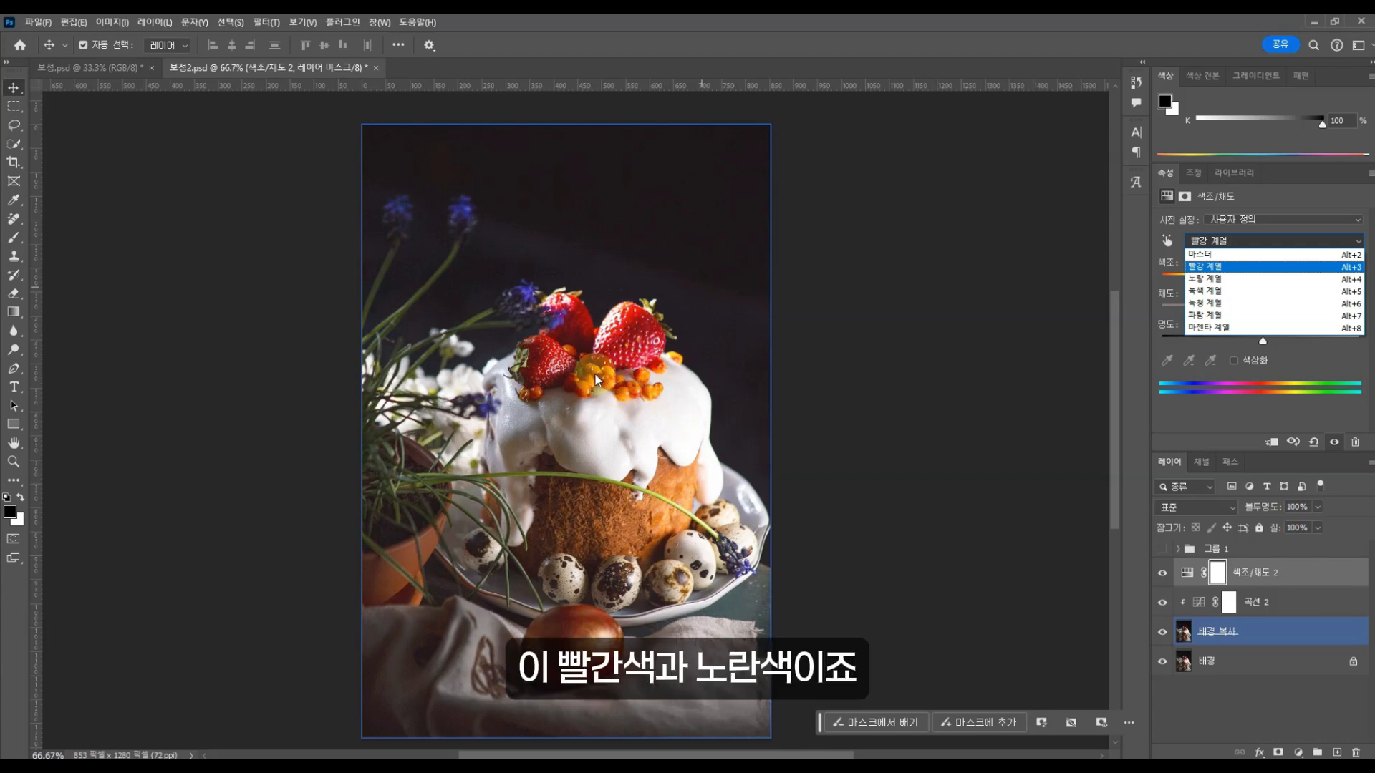
left_click(1204, 267)
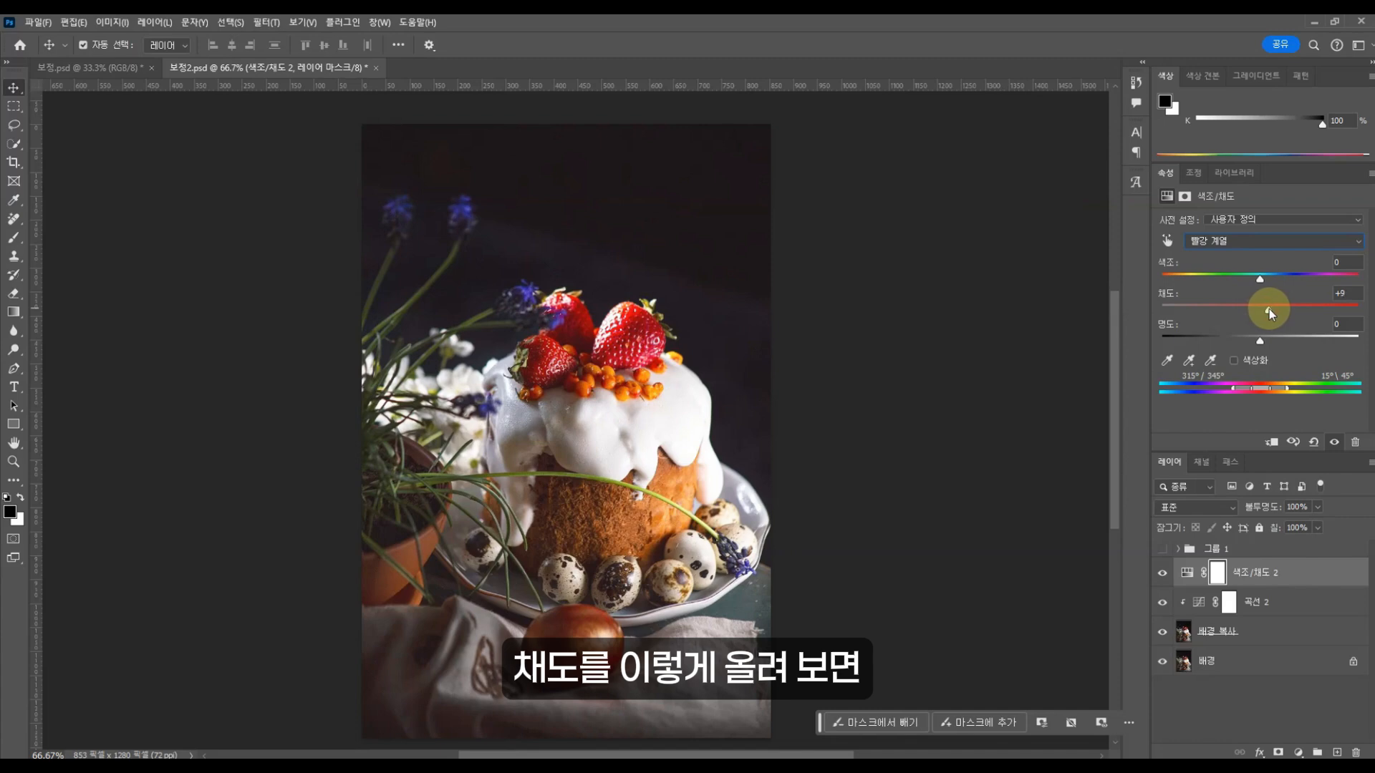
left_click_drag(1277, 309, 1274, 310)
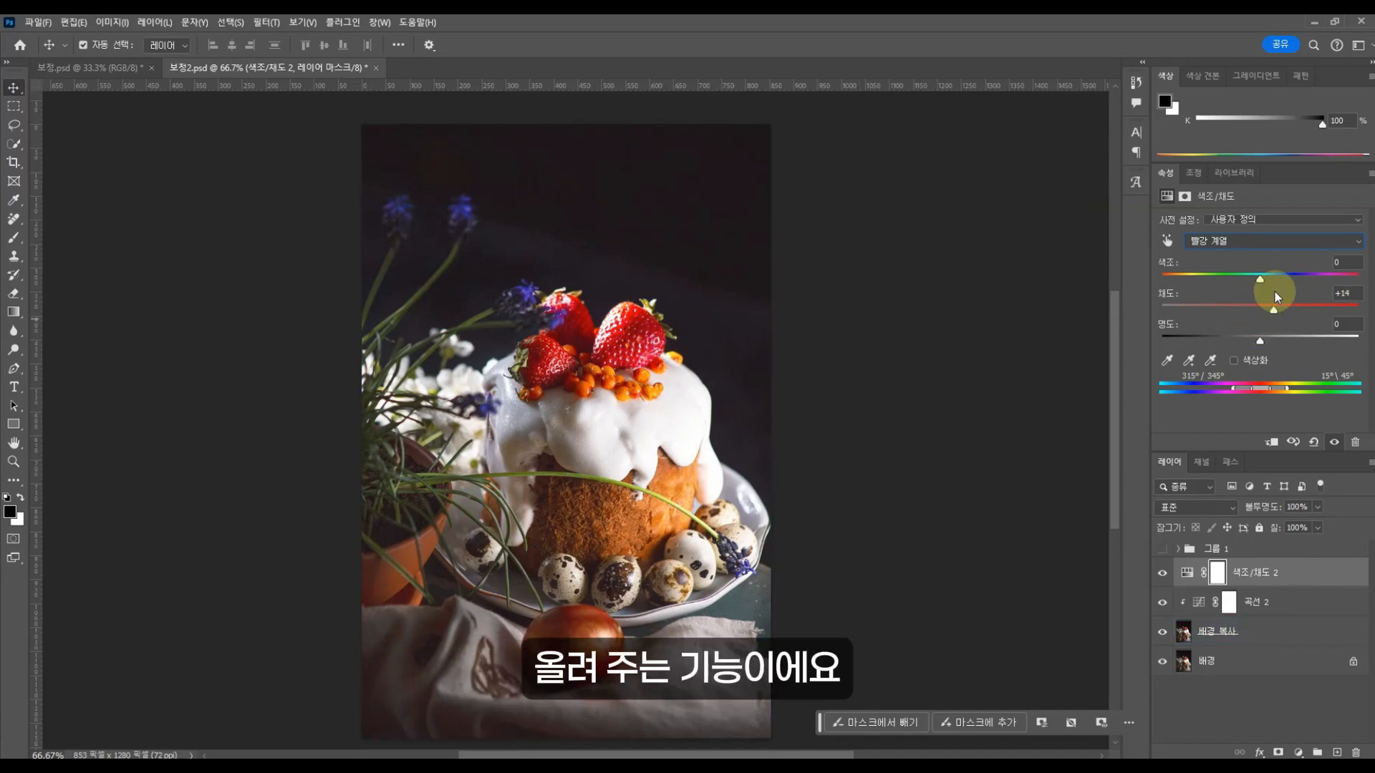
Set the saturation of the yellows to +23 in the Hue/Saturation adjustment.
left_click(1242, 245)
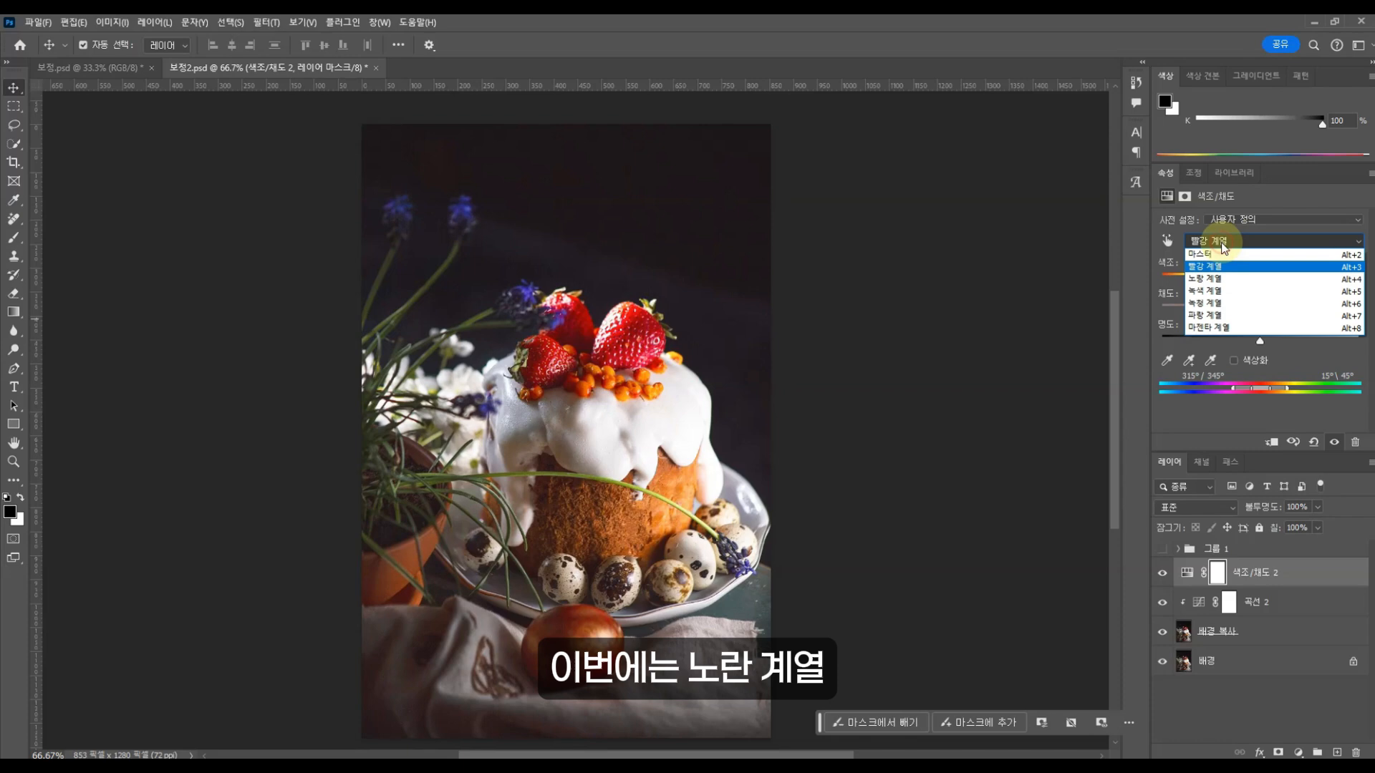
left_click(1216, 279)
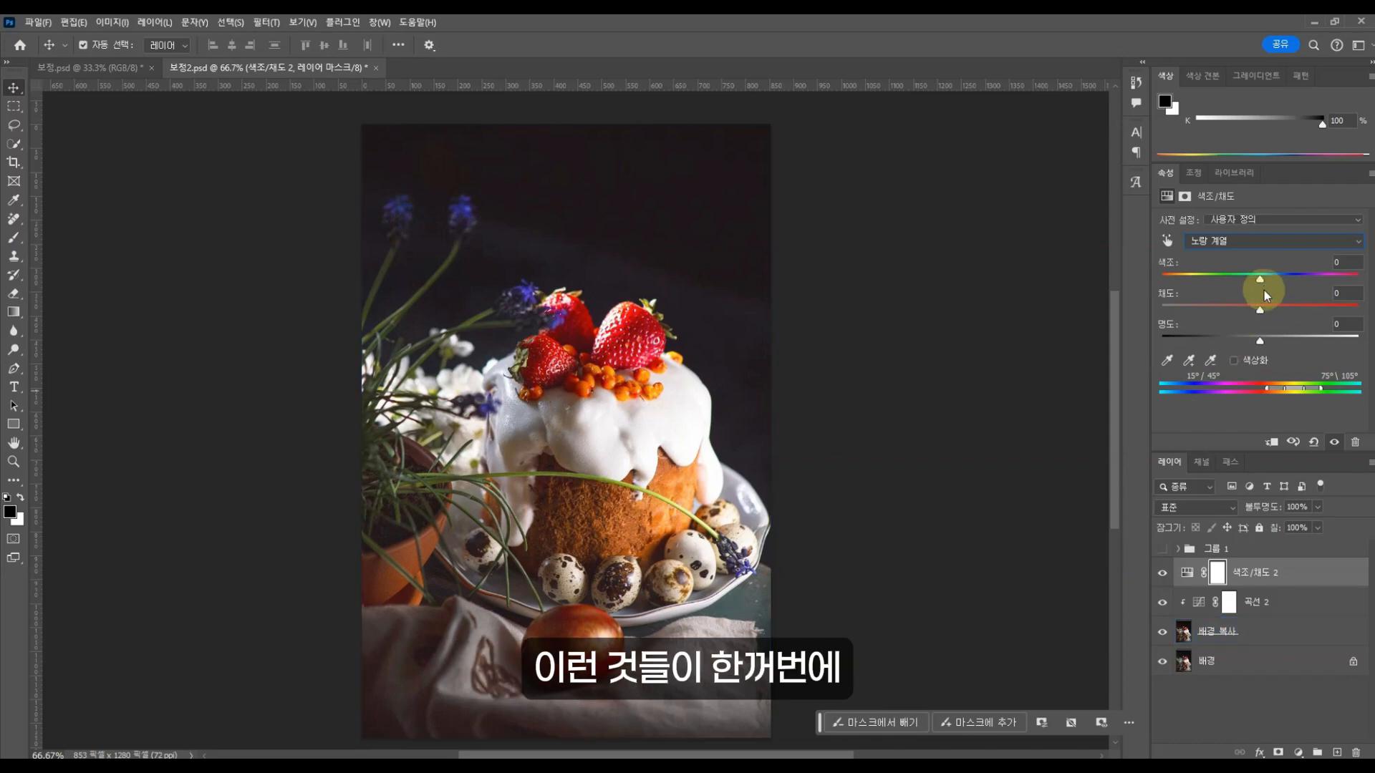
left_click_drag(1260, 306, 1292, 308)
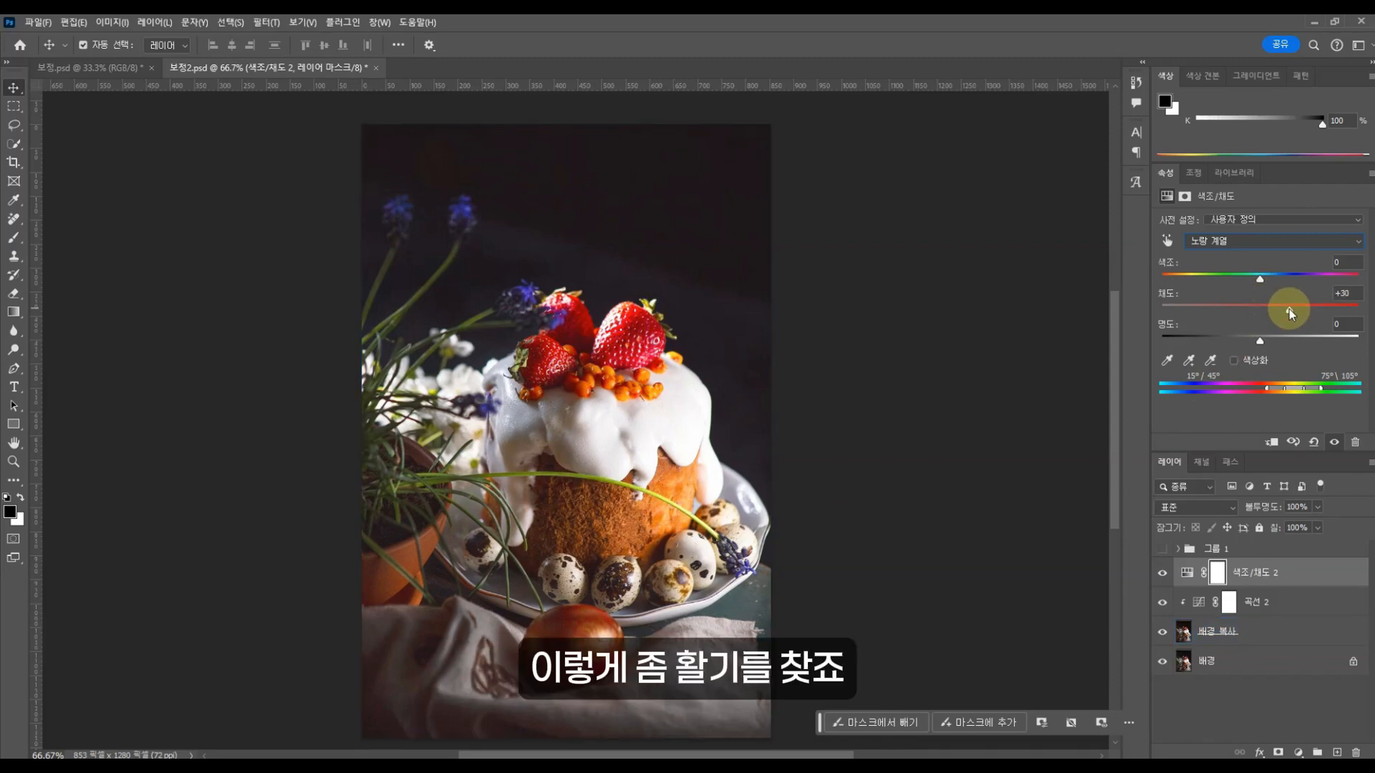
left_click(1246, 241)
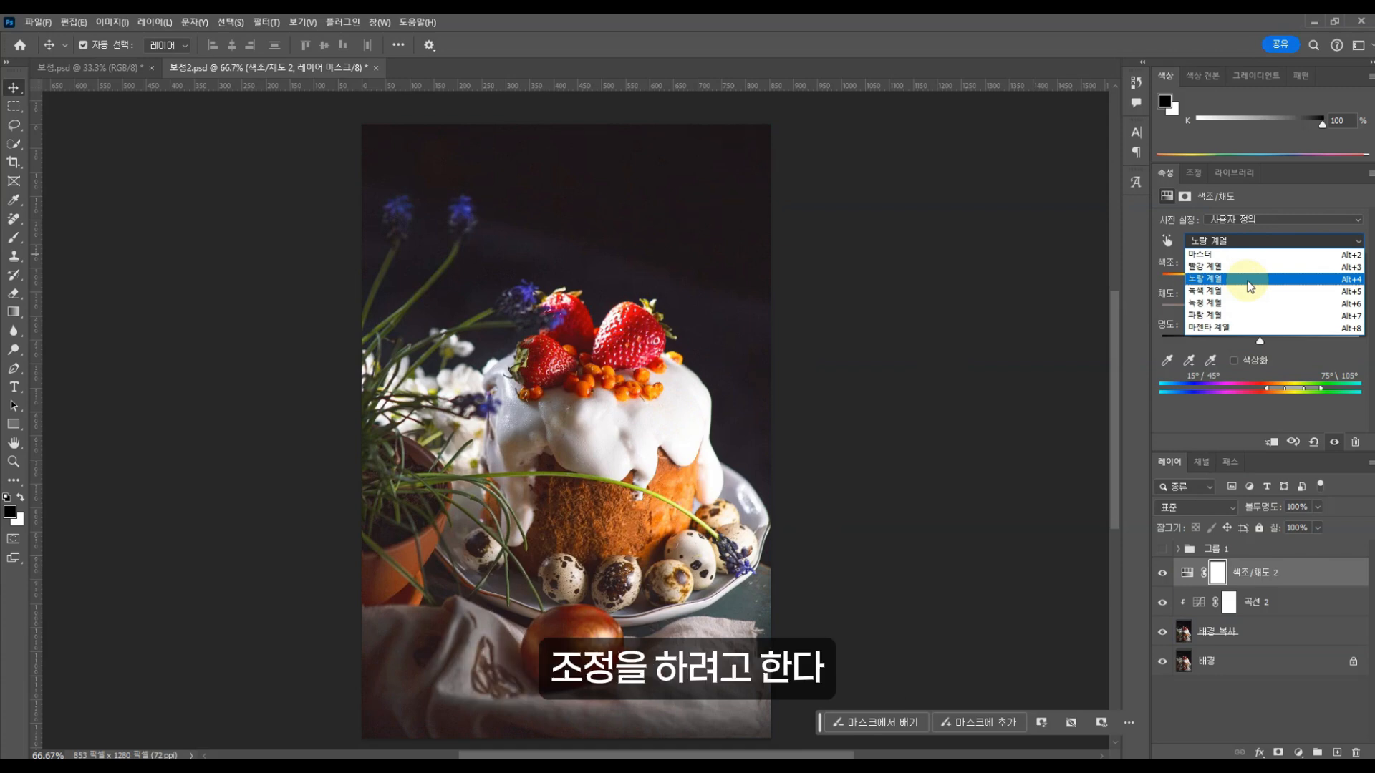
left_click(1250, 281)
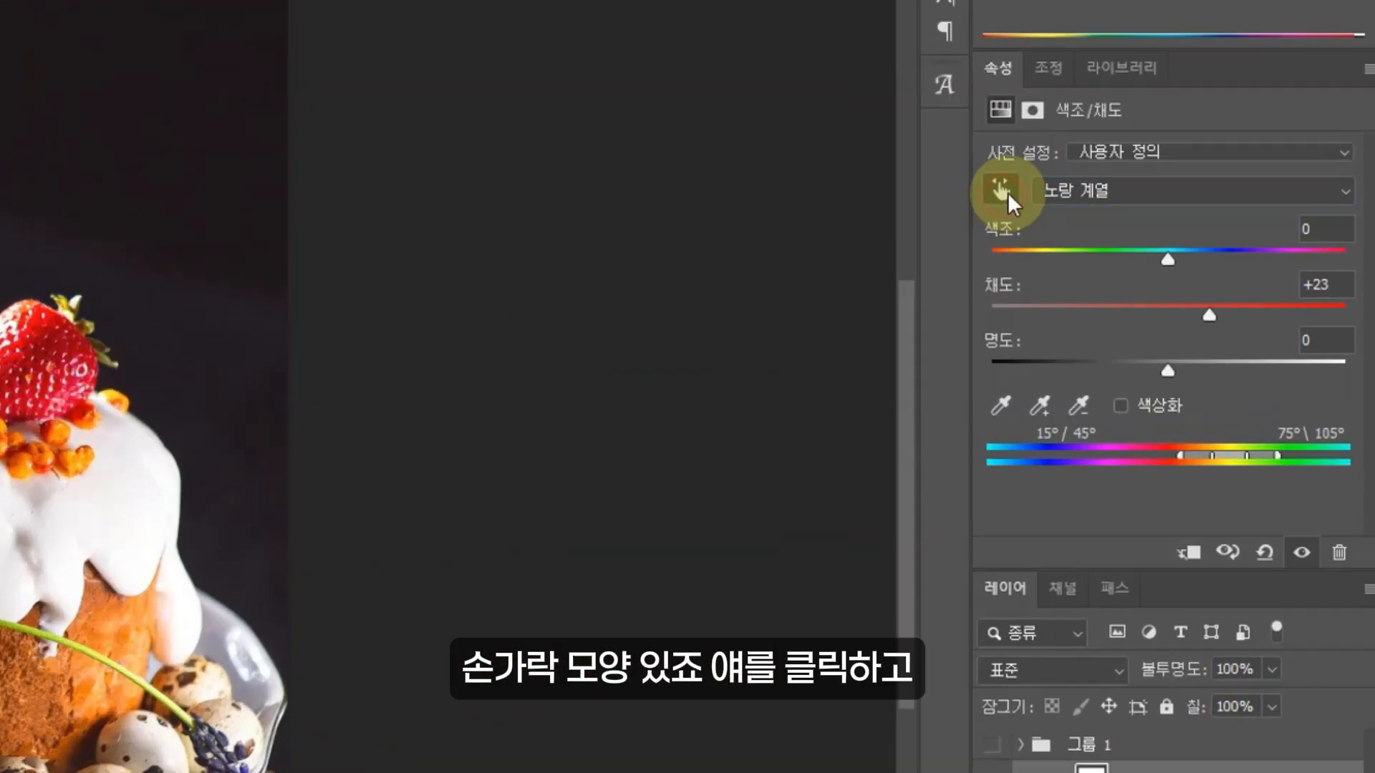
Sample the purple-blue flower beside the strawberries with the on-image adjustment tool and set the blues' saturation to +21.
left_click(1003, 192)
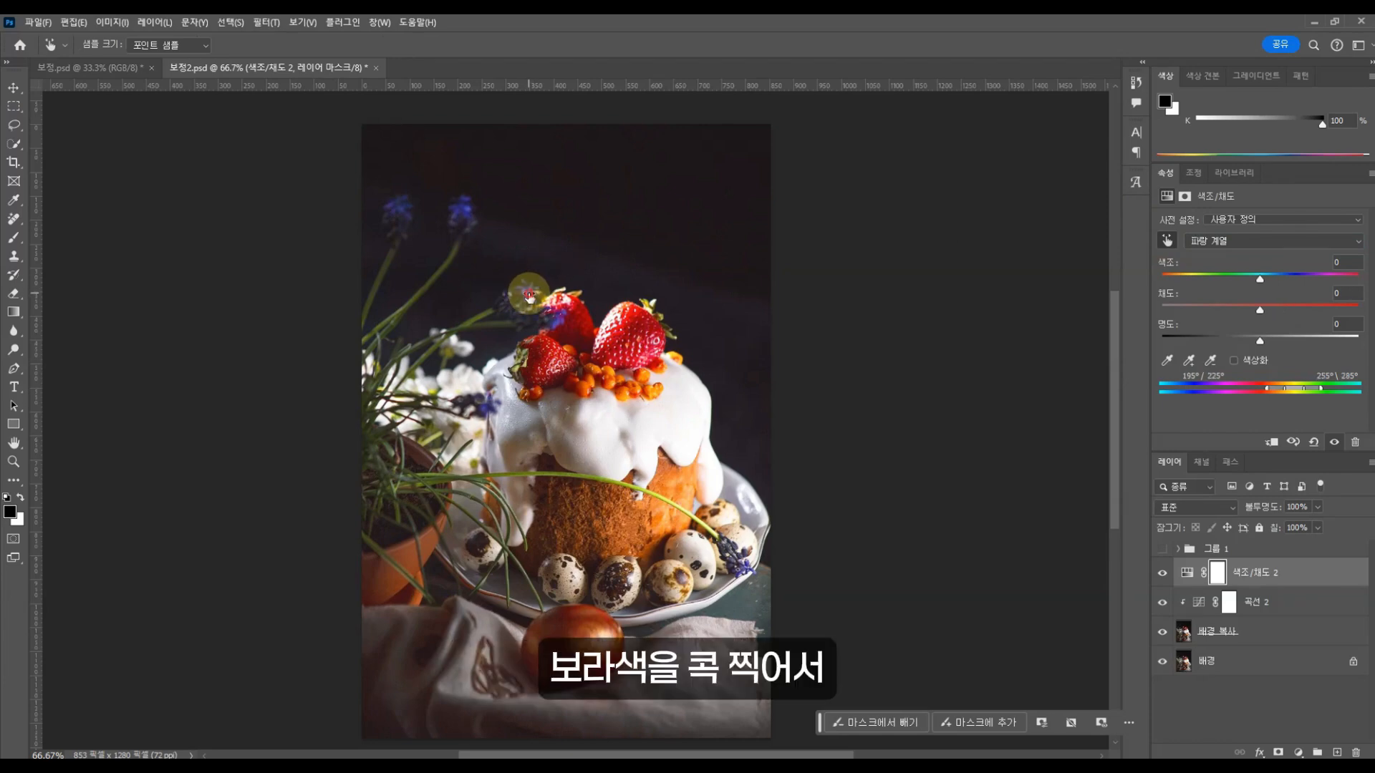
left_click(529, 295)
left_click_drag(1259, 301, 1282, 312)
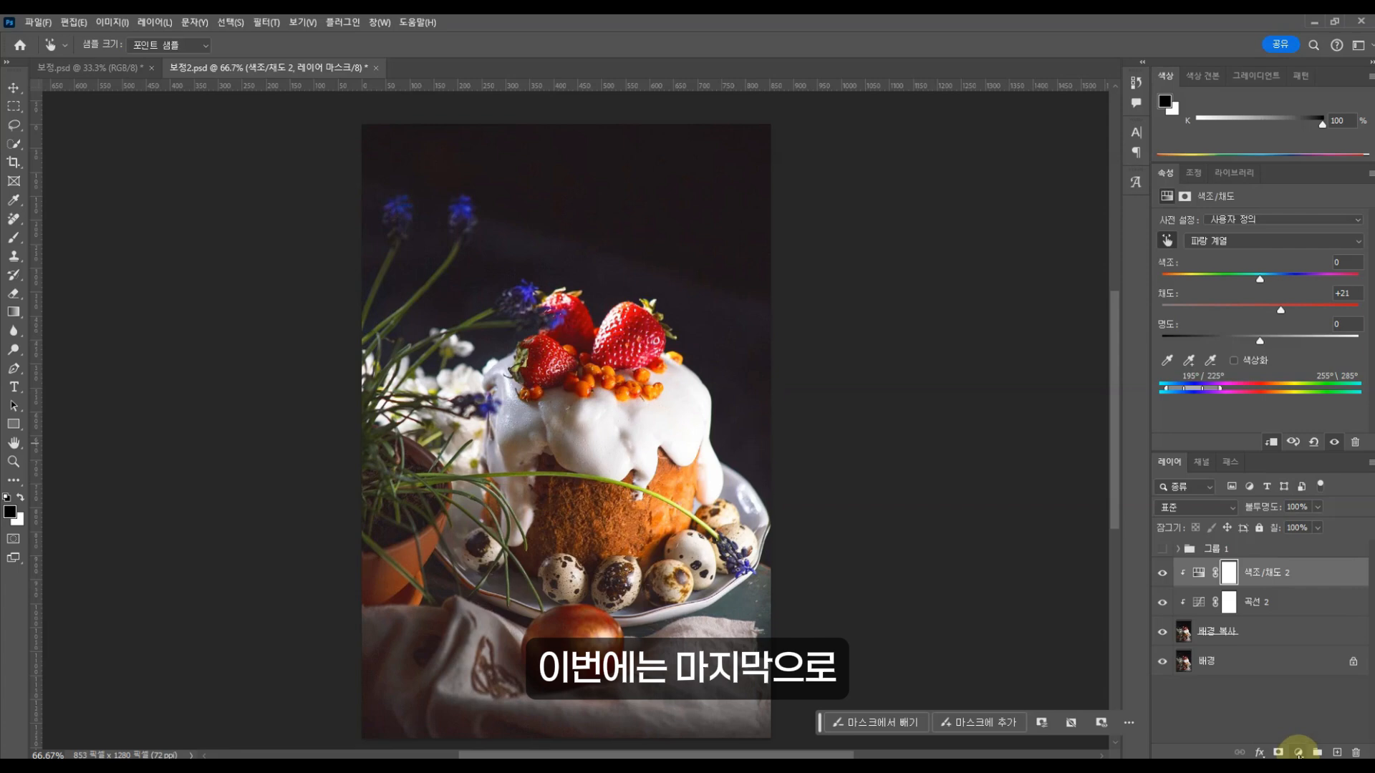
Add a Color Balance adjustment layer above the Hue/Saturation layer and set its opacity to 10%.
left_click(1297, 752)
left_click(1329, 628)
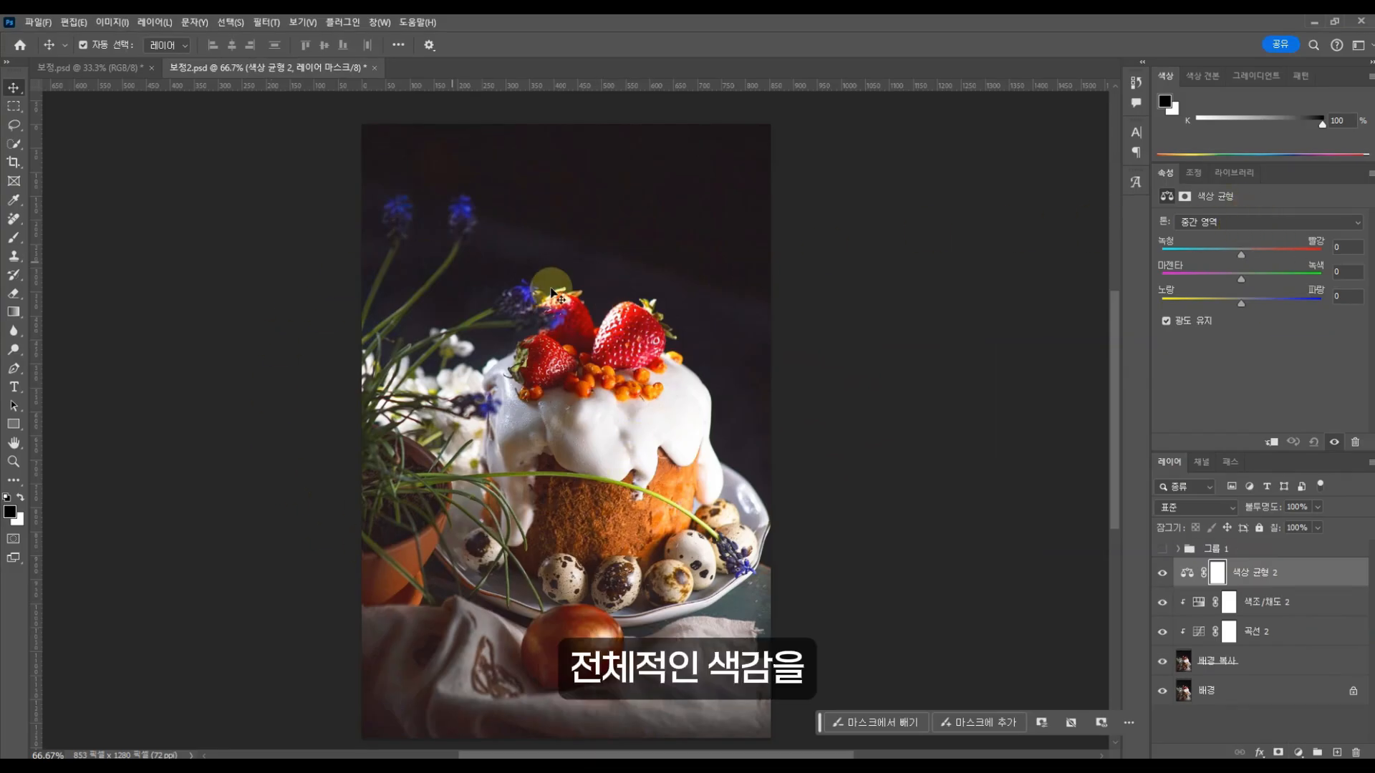
key("1")
Set the Color Balance midtones to cyan–red -11 and yellow–blue -9, and clip the adjustment to the layers below.
left_click(1239, 252)
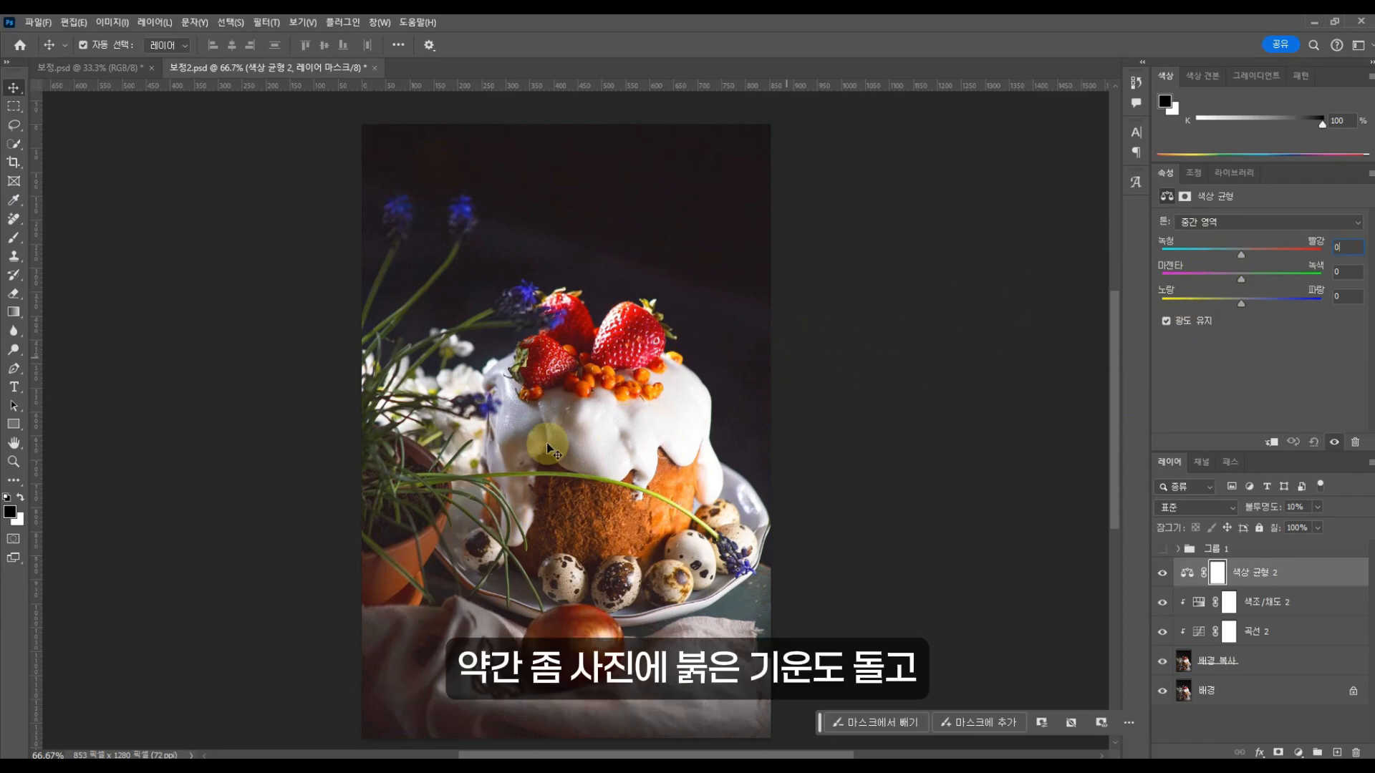
left_click_drag(1244, 258, 1238, 256)
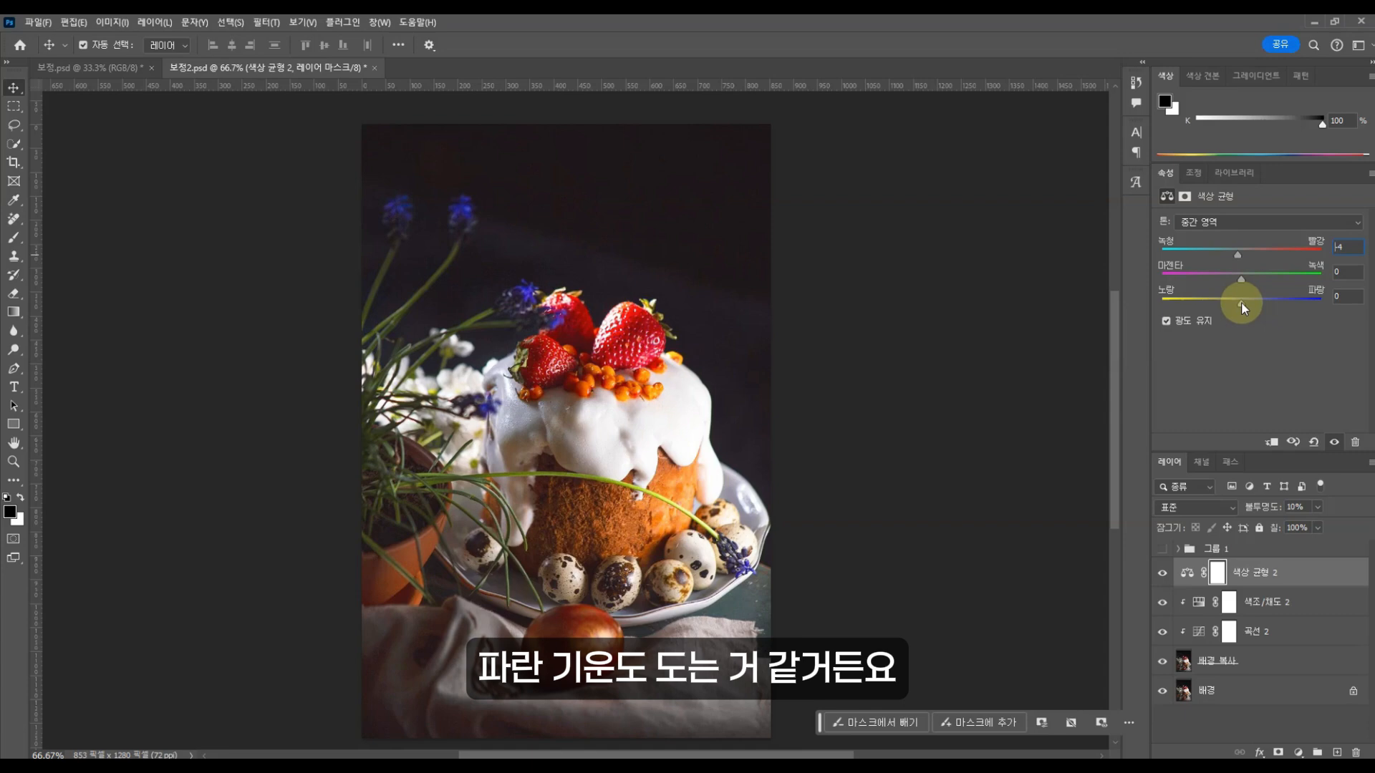
left_click_drag(1240, 302, 1235, 307)
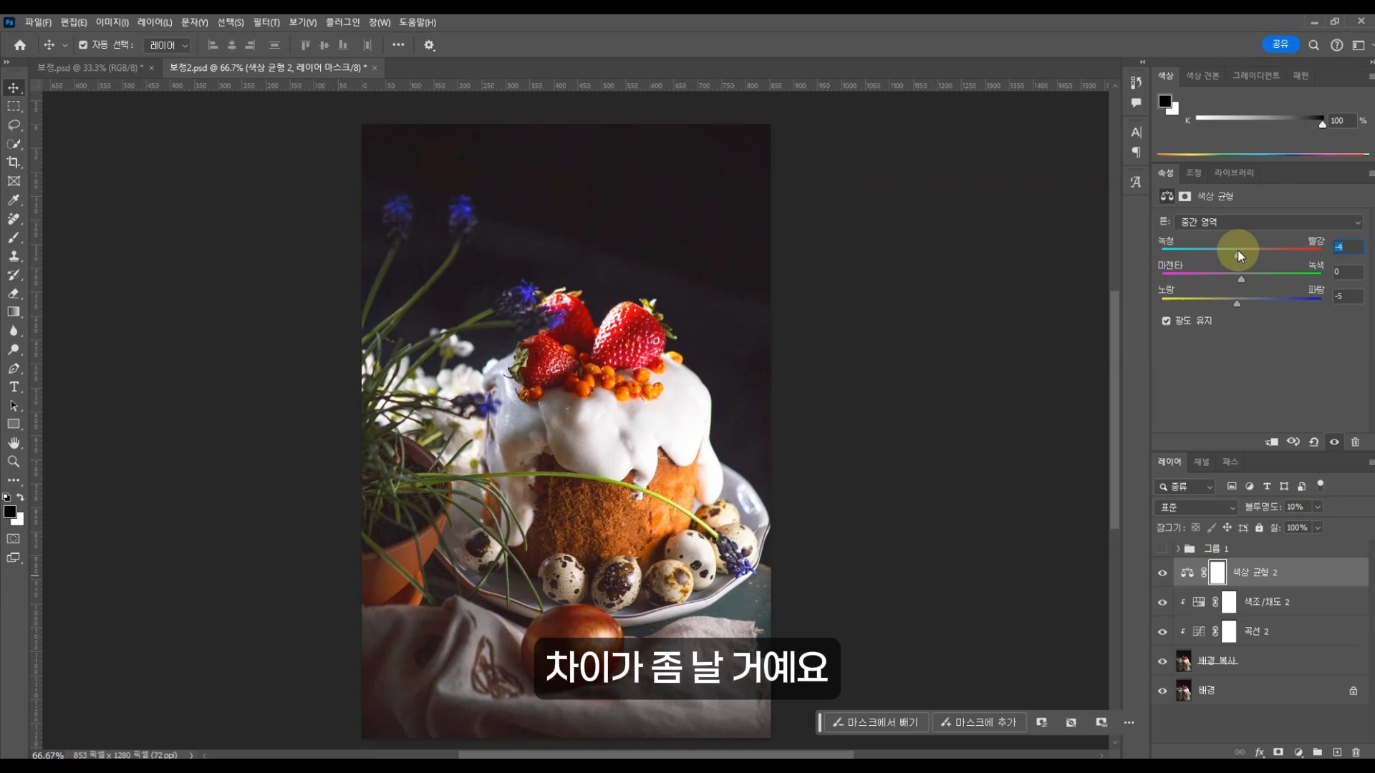
left_click_drag(1239, 252, 1235, 252)
left_click(1272, 443)
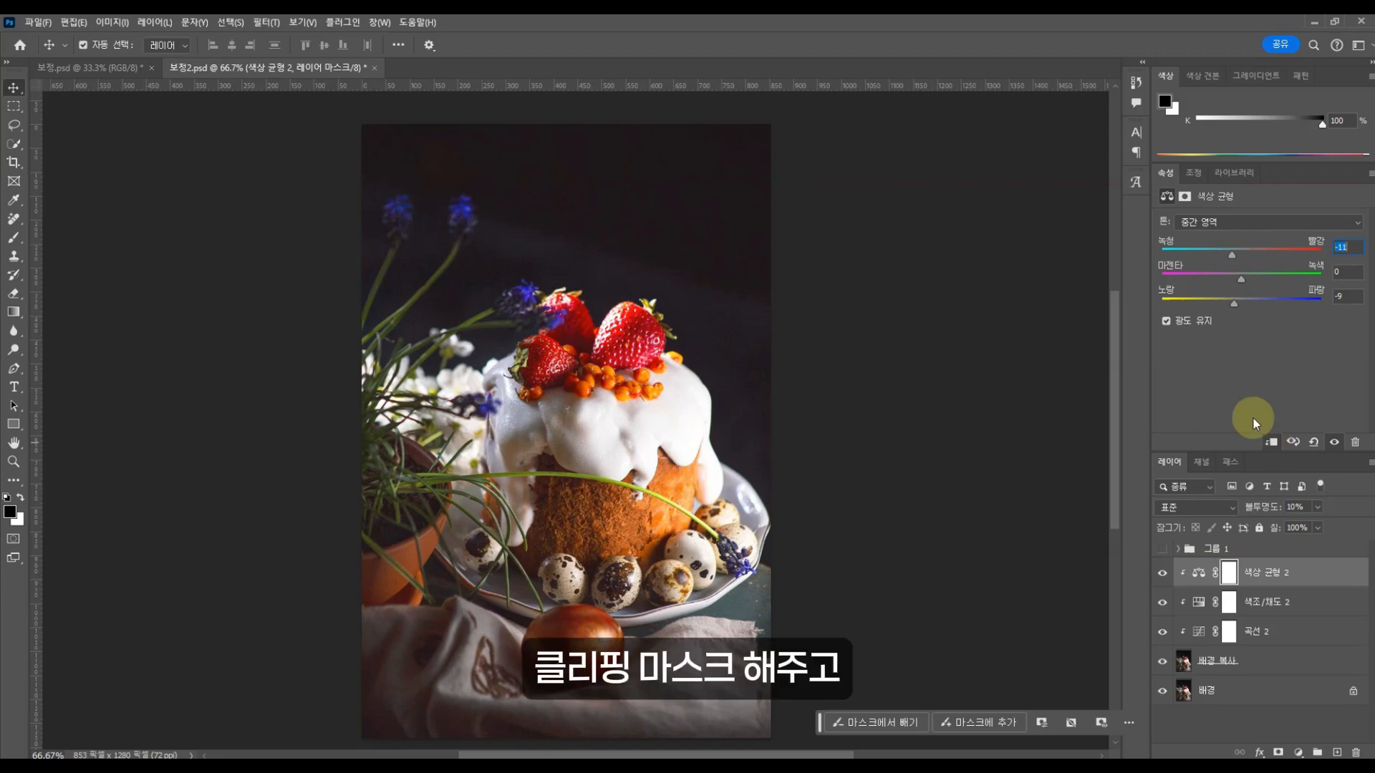
Set the yellow–blue balance of the shadows to -9 in the Color Balance adjustment.
left_click(1200, 222)
left_click(1200, 238)
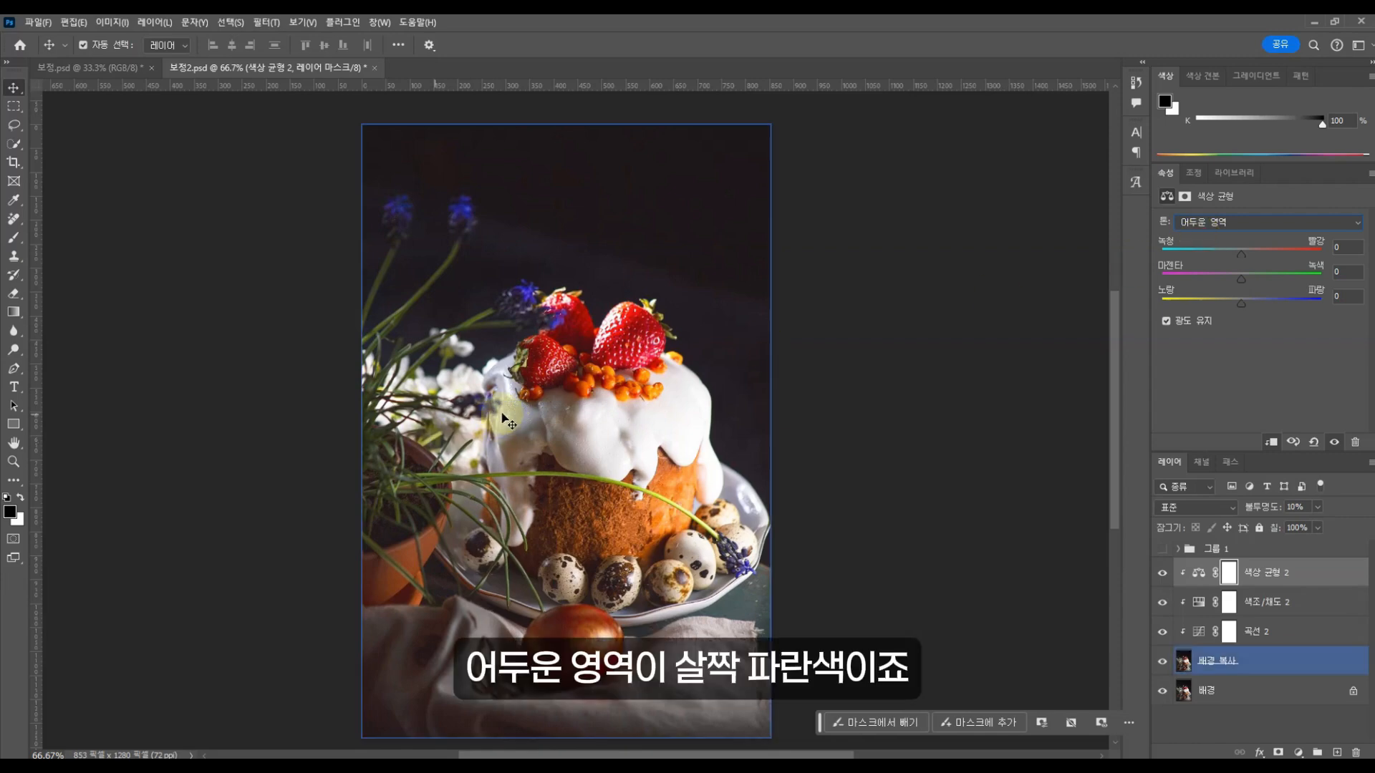
left_click_drag(1241, 300, 1240, 301)
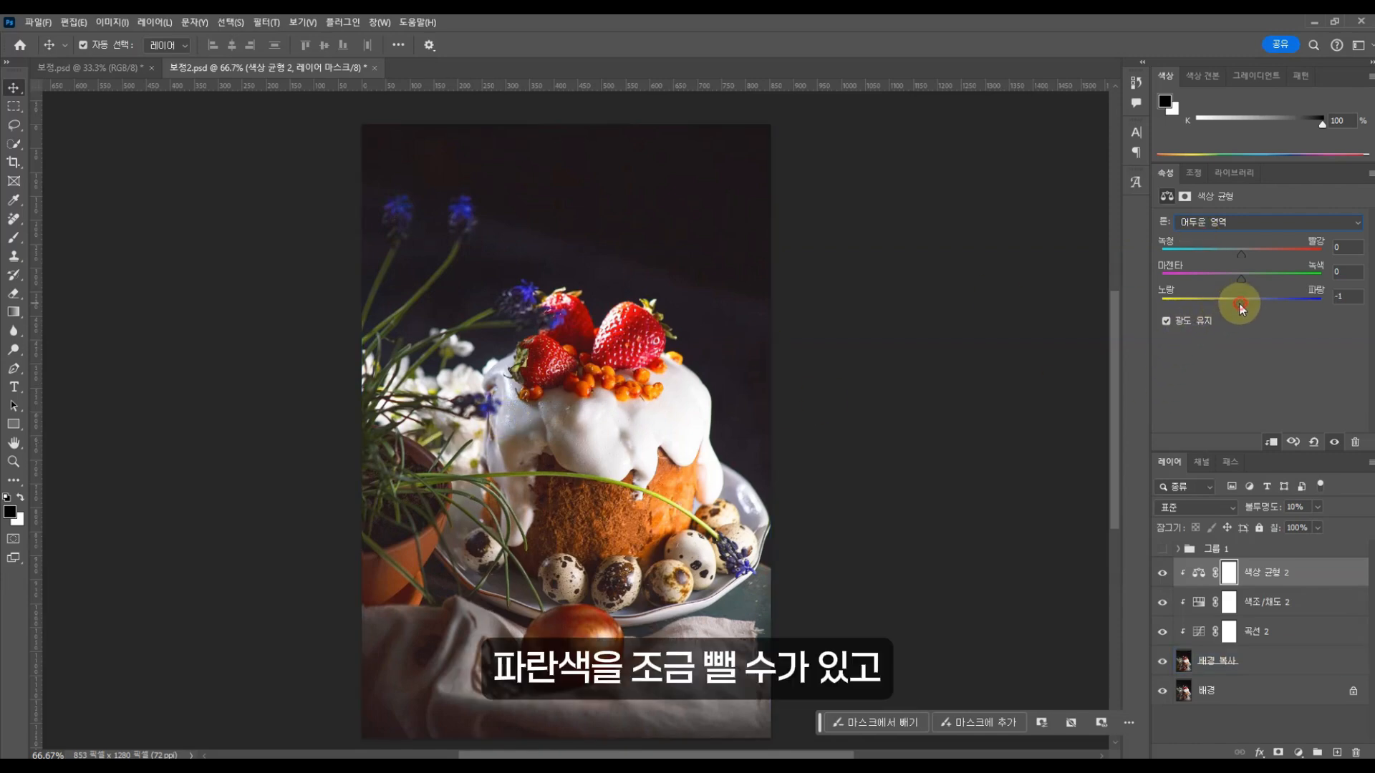
Shift the highlights slightly from yellow toward blue in the Color Balance adjustment.
left_click(1219, 222)
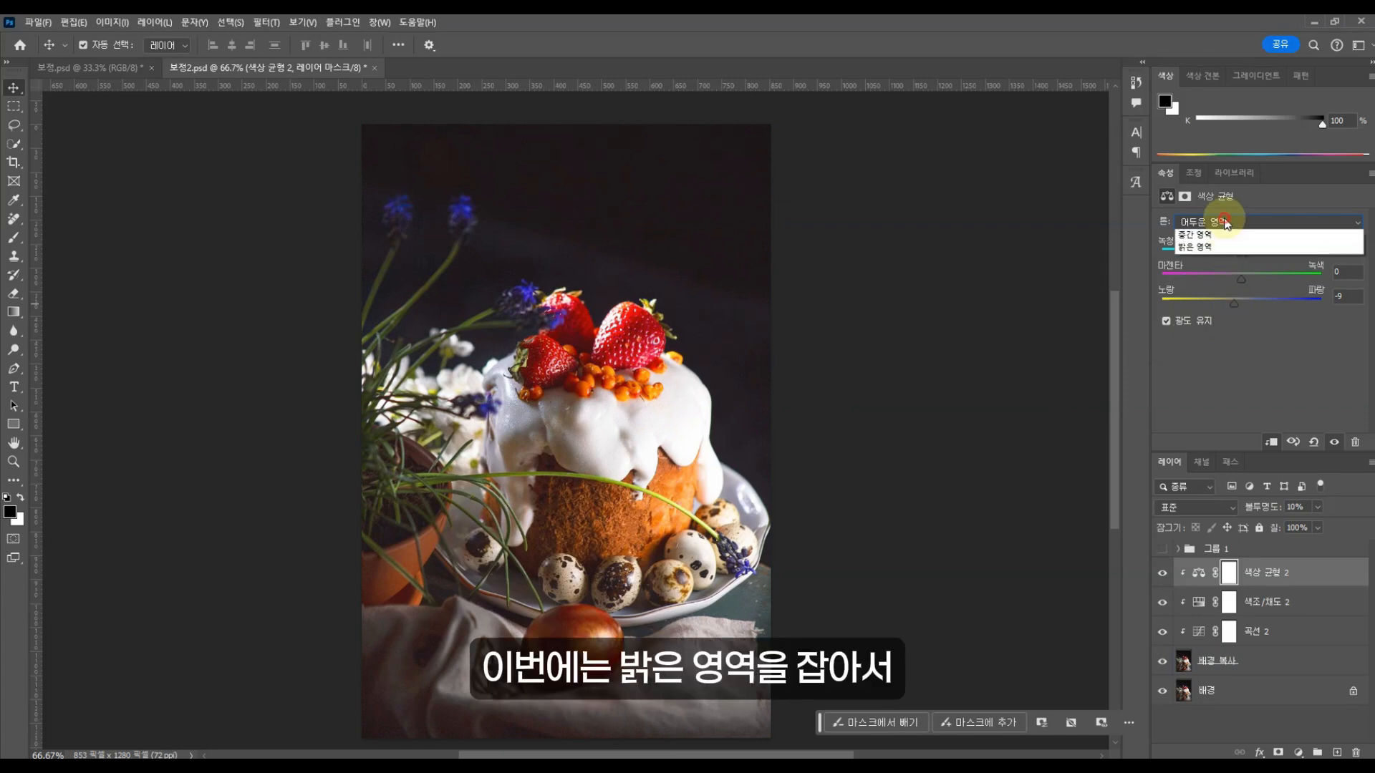
left_click(1199, 259)
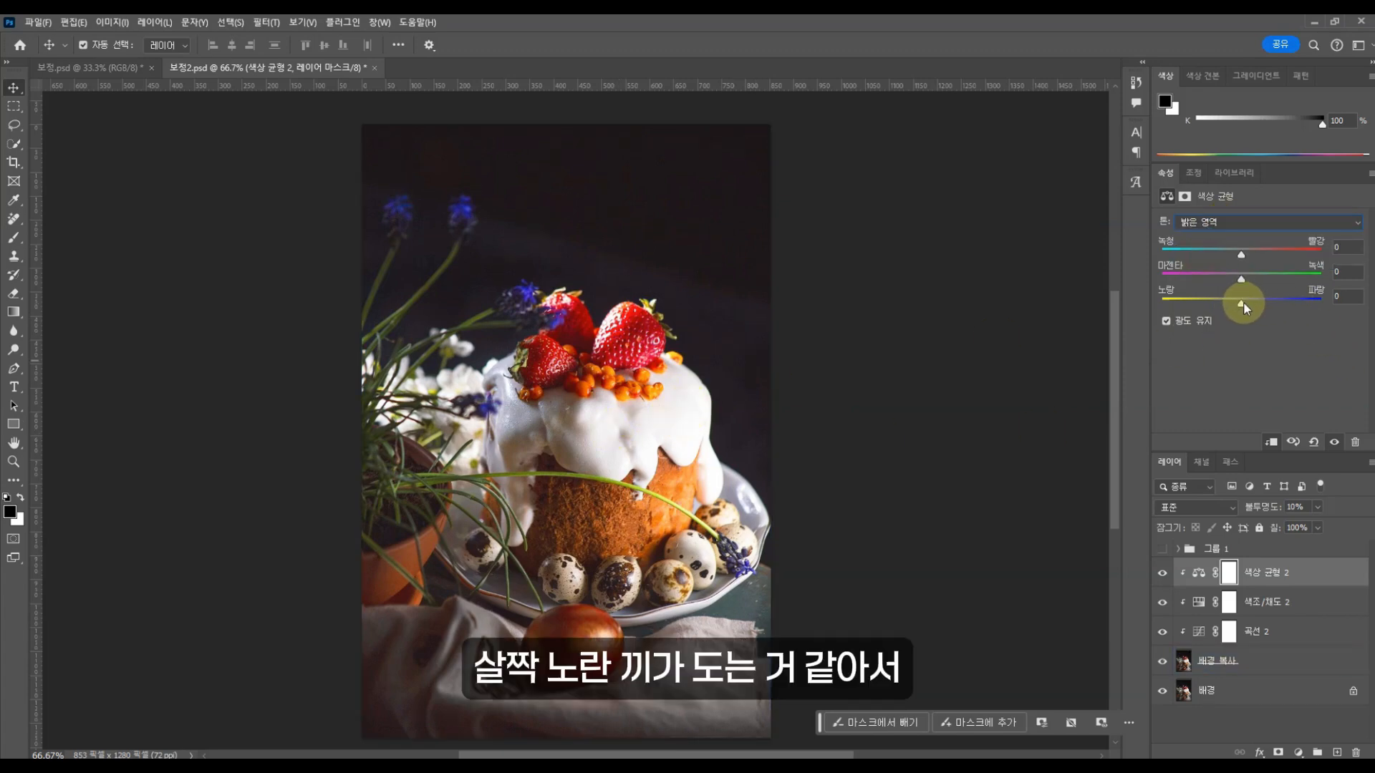
left_click_drag(1242, 302, 1249, 303)
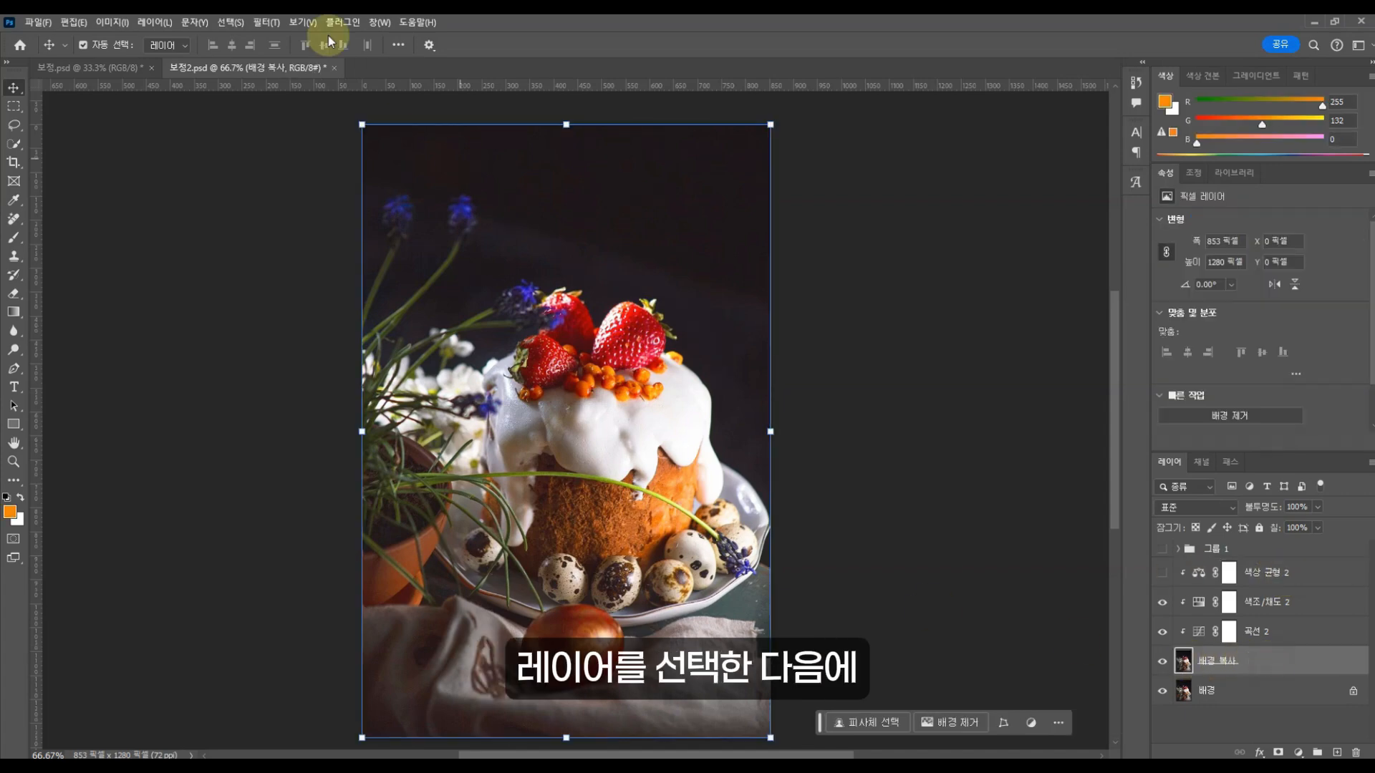
Try Auto Tone on the 배경 복사 layer and undo it.
left_click(112, 22)
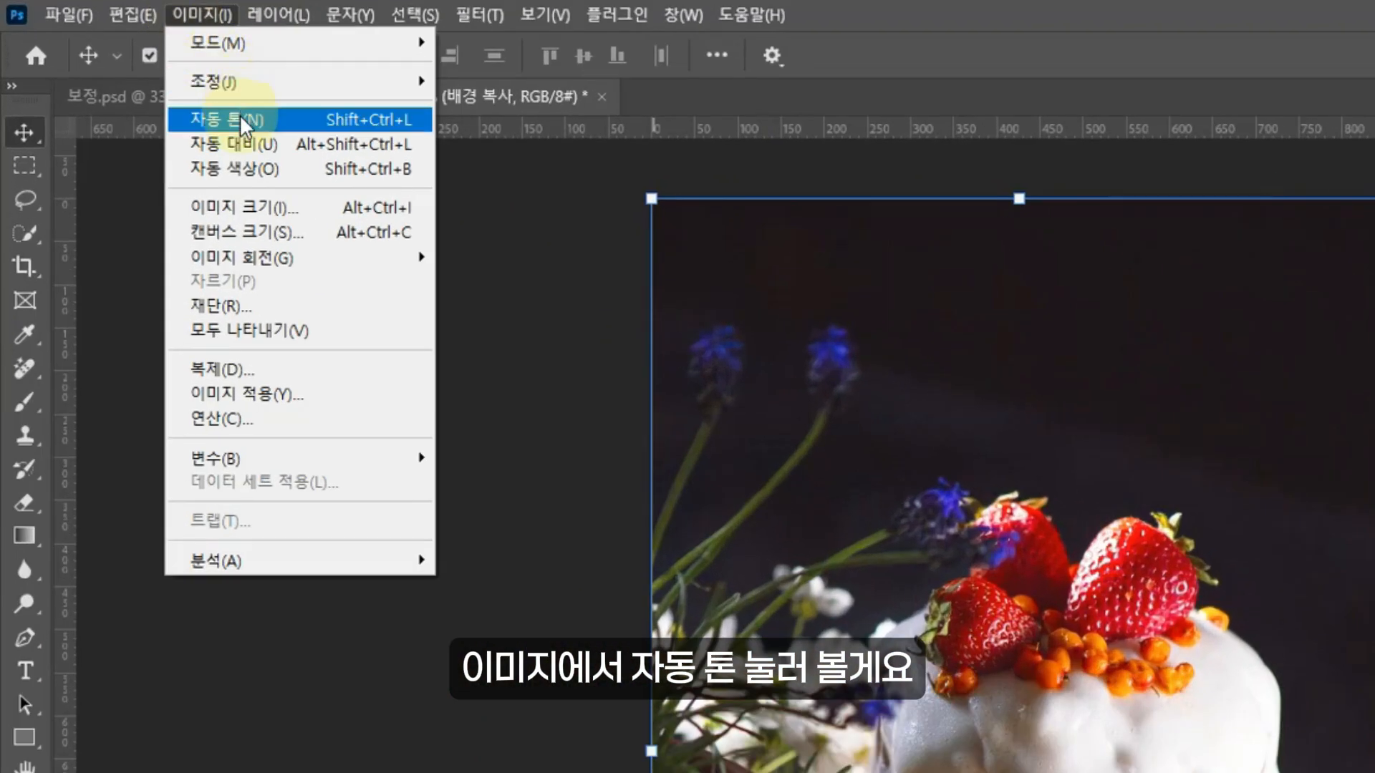
left_click(242, 121)
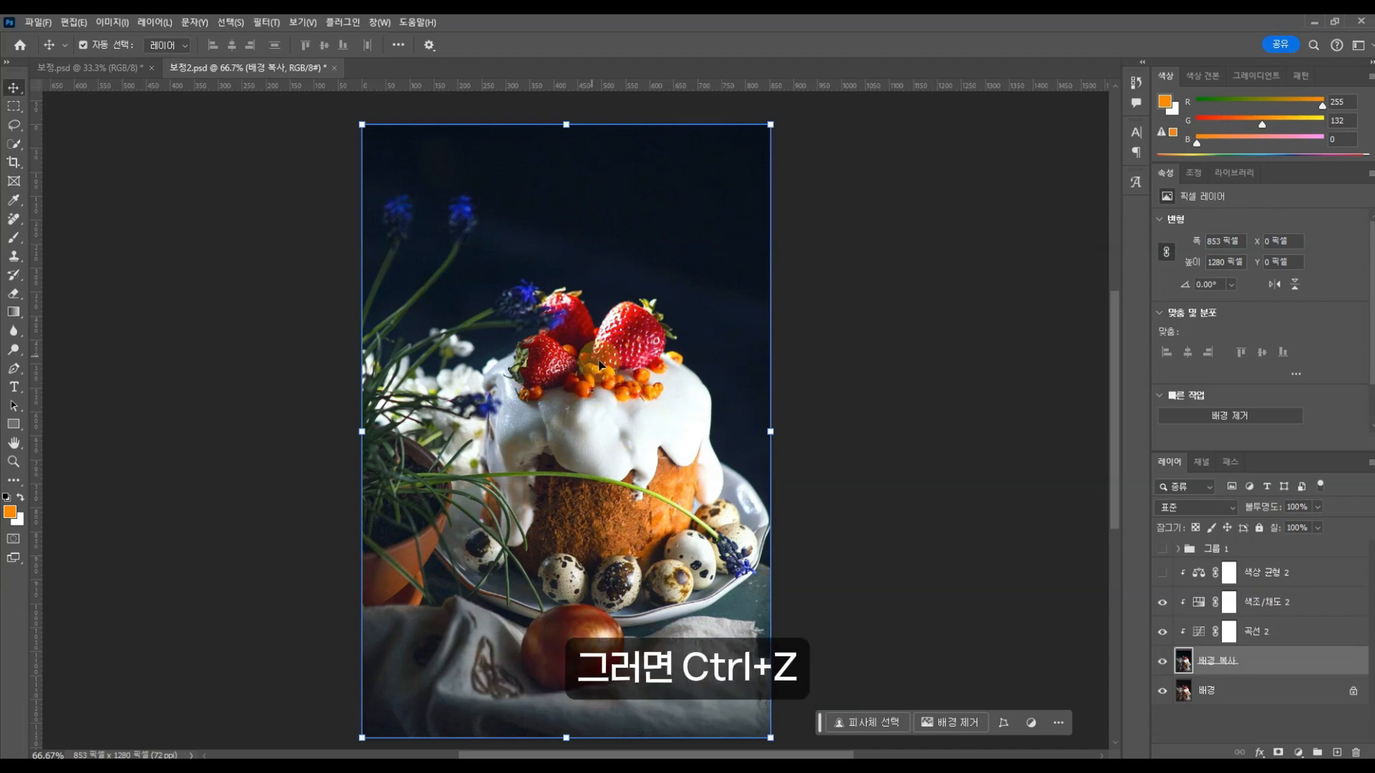
key("ctrl+z")
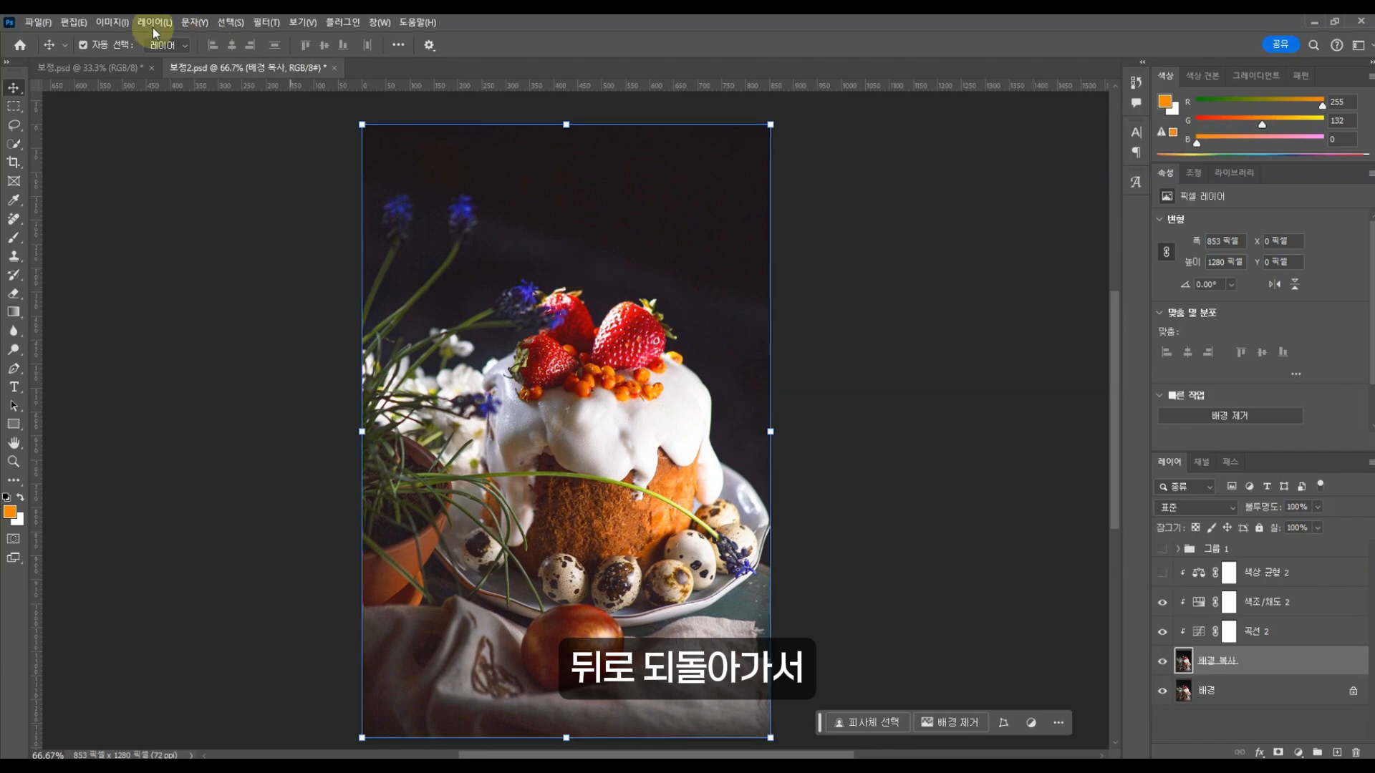
Apply Auto Contrast and Auto Color to the 배경 복사 layer.
left_click(112, 22)
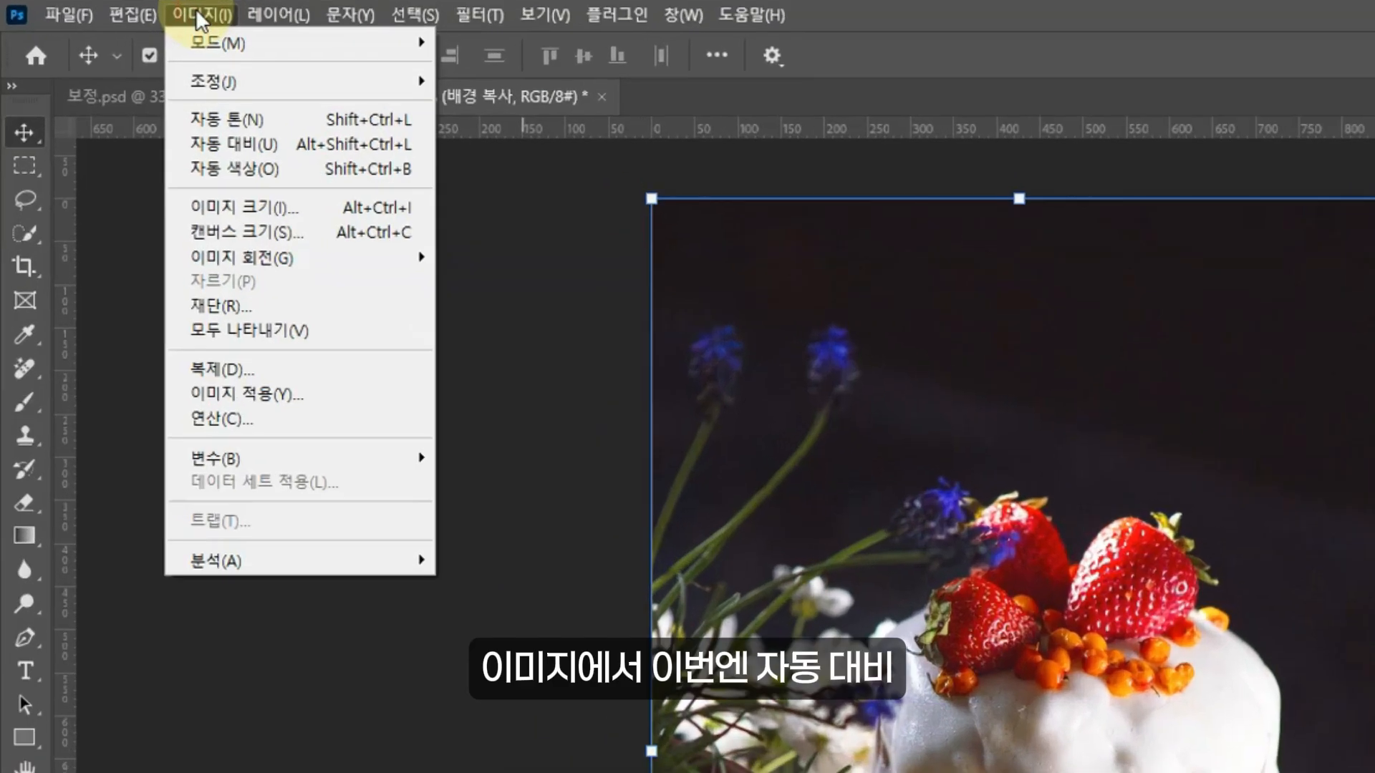
left_click(229, 151)
left_click(136, 108)
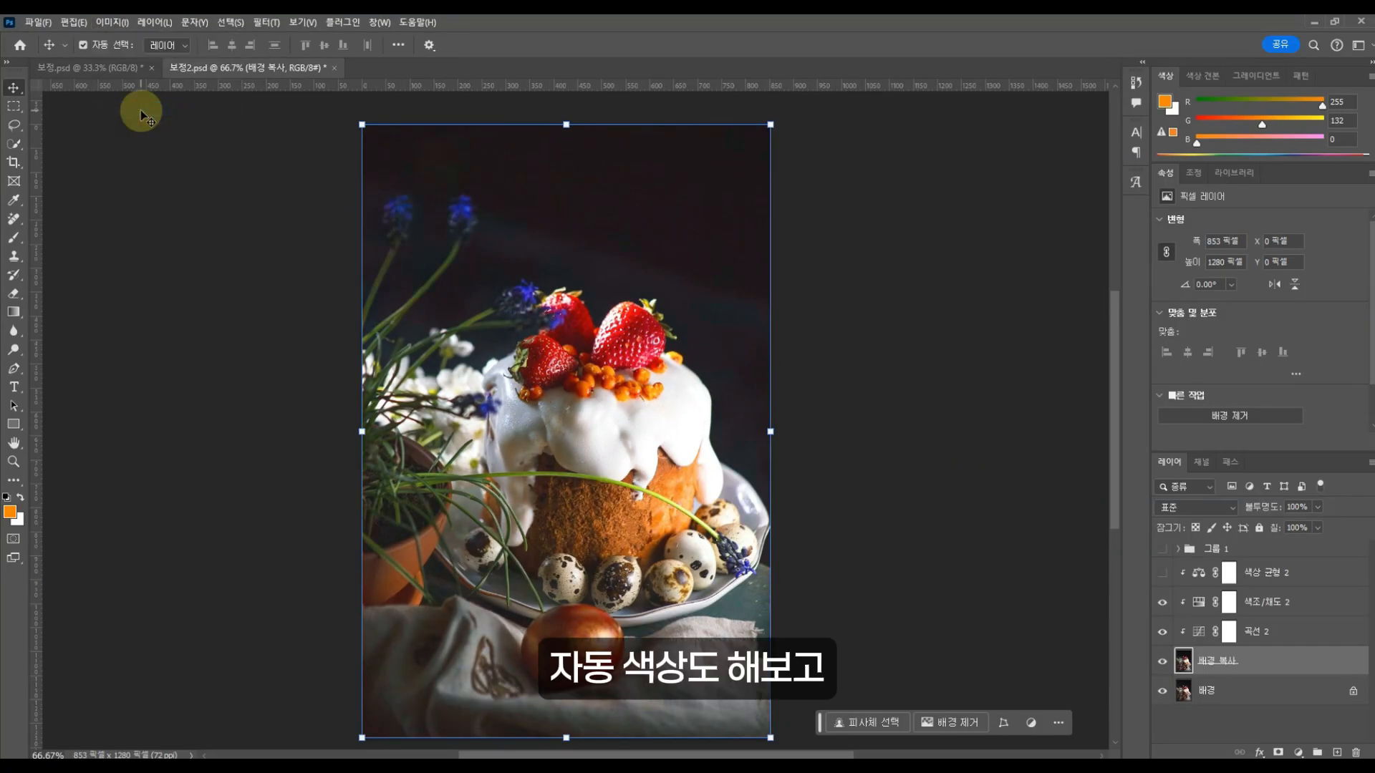
left_click(111, 24)
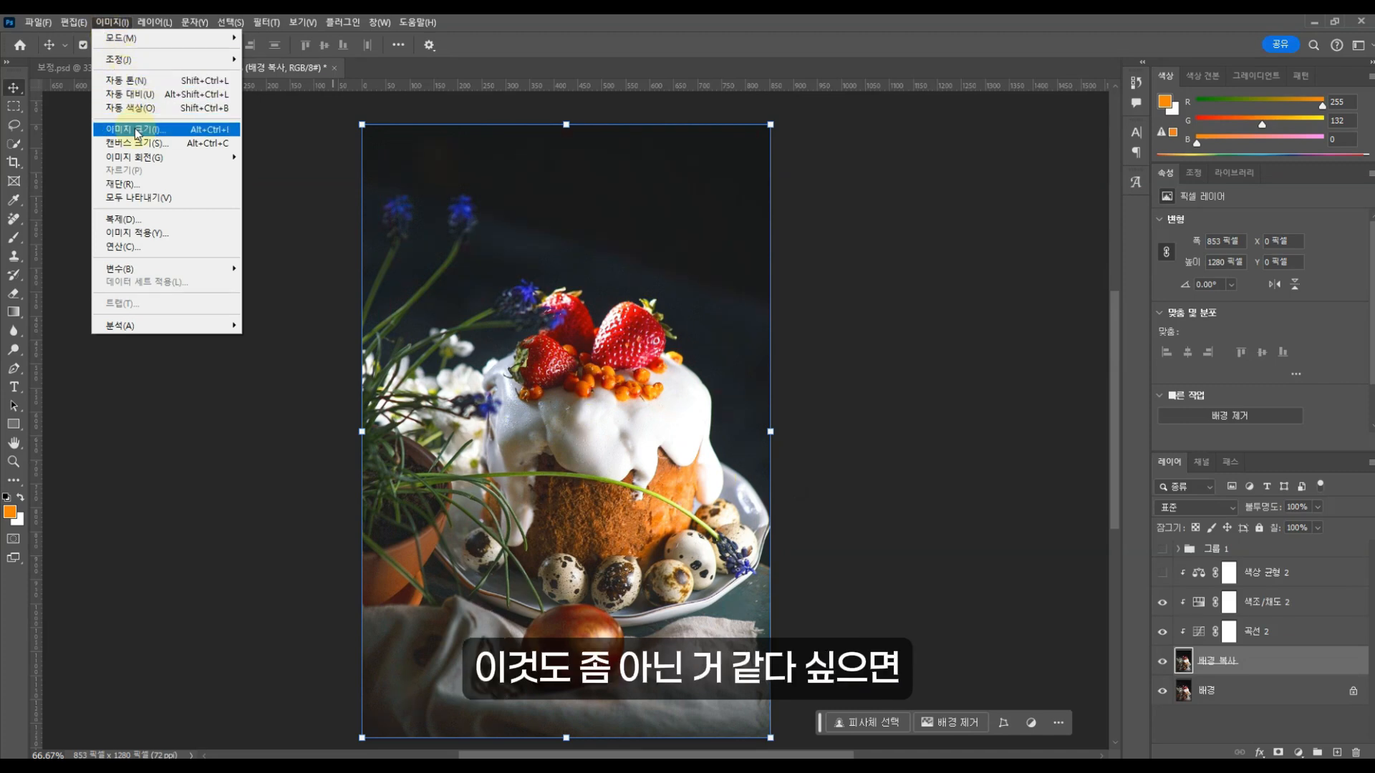
Open the Camera Raw filter and correct the white balance by sampling the icing, the cloth and a speckled egg with the eyedropper.
mouse_move(266, 22)
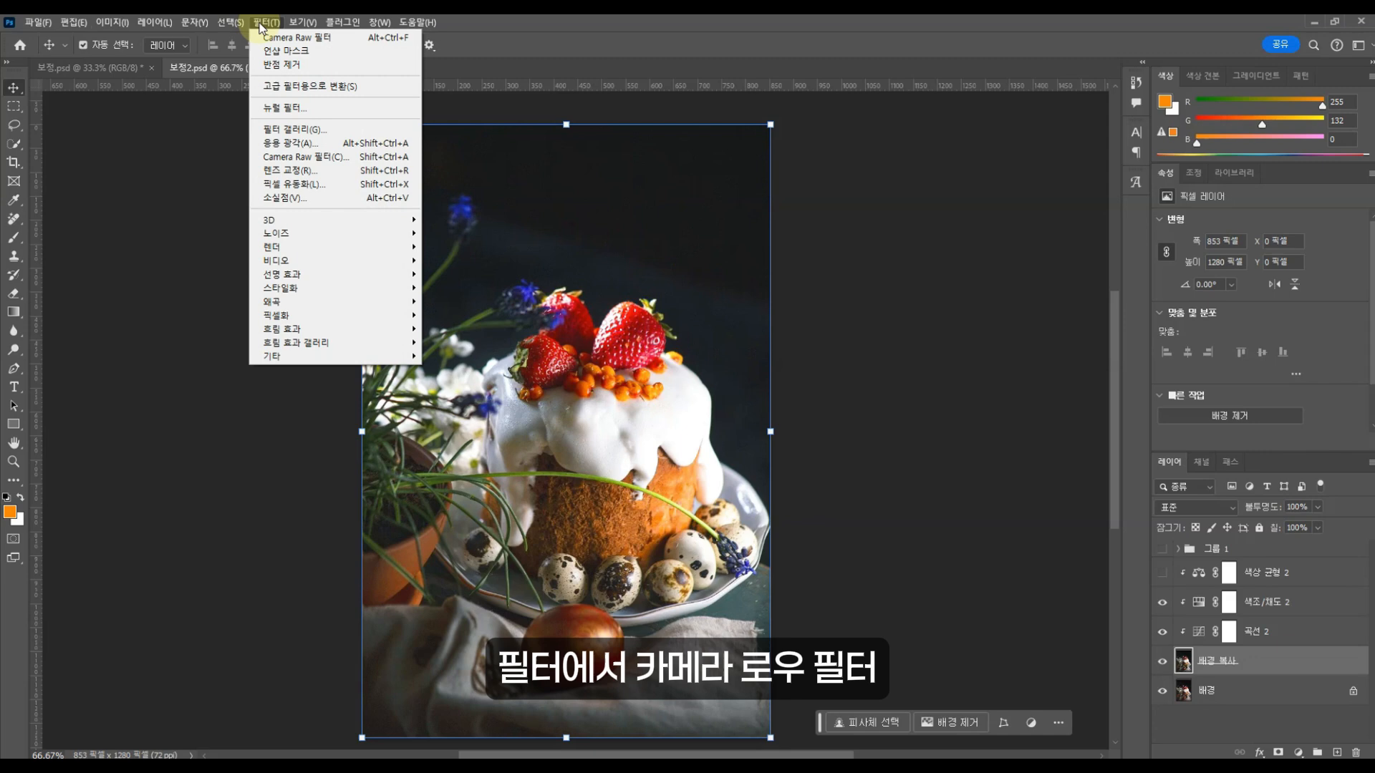
left_click(330, 159)
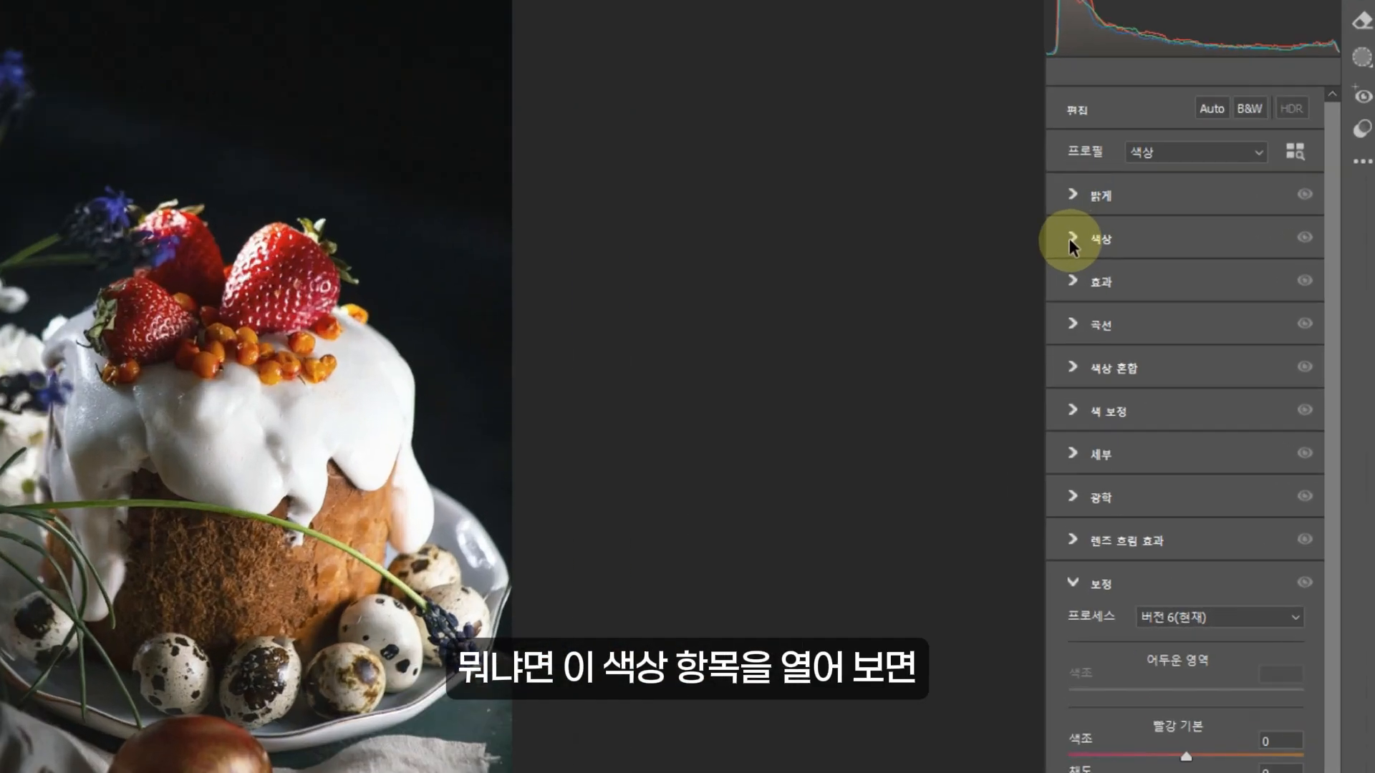
left_click(1173, 251)
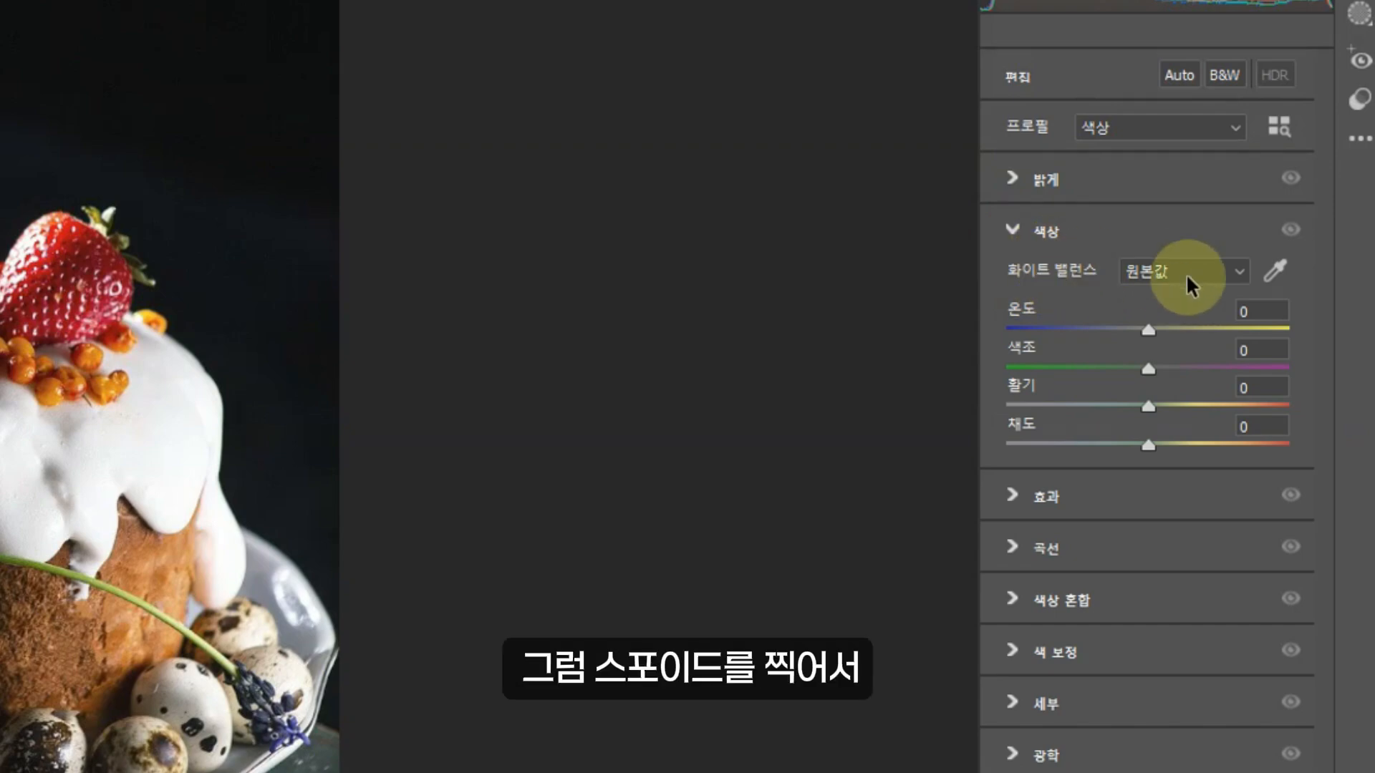
left_click(1279, 272)
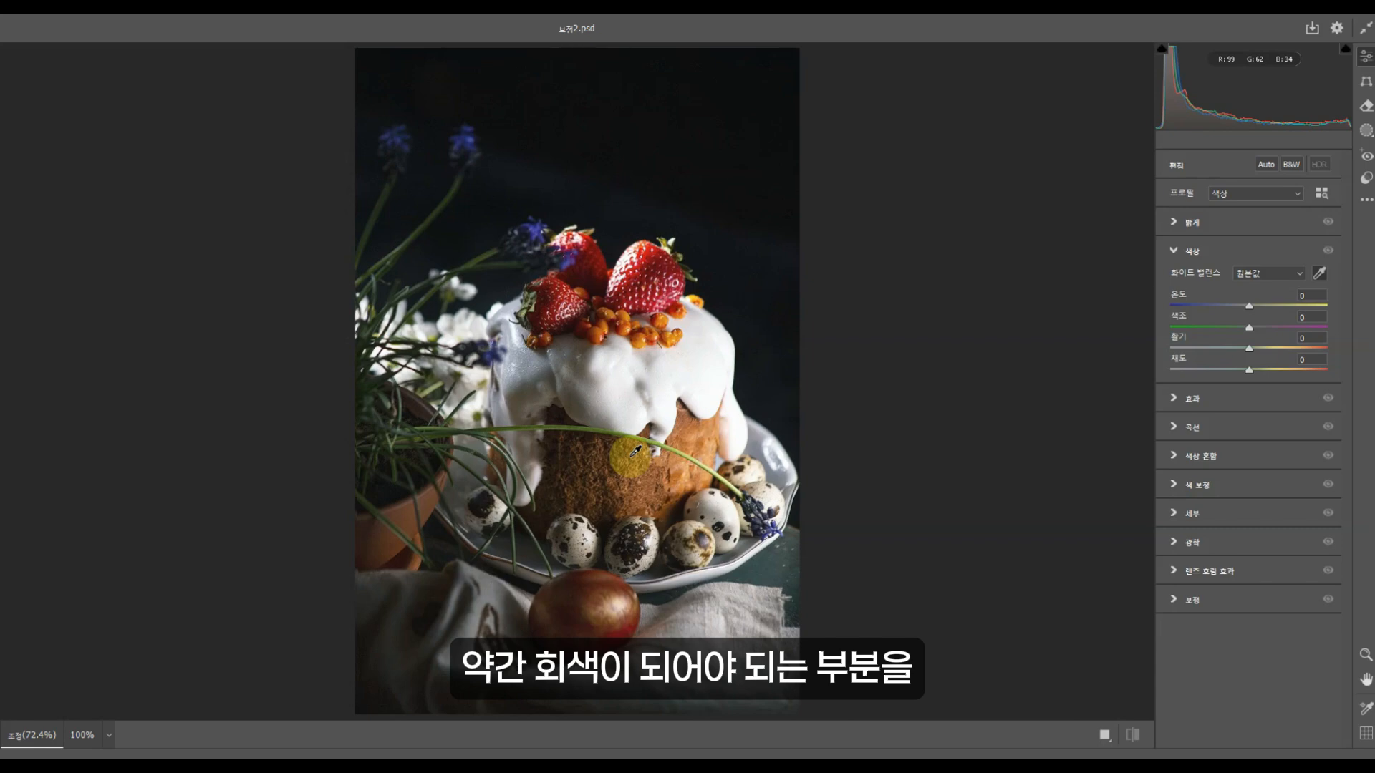
left_click(653, 356)
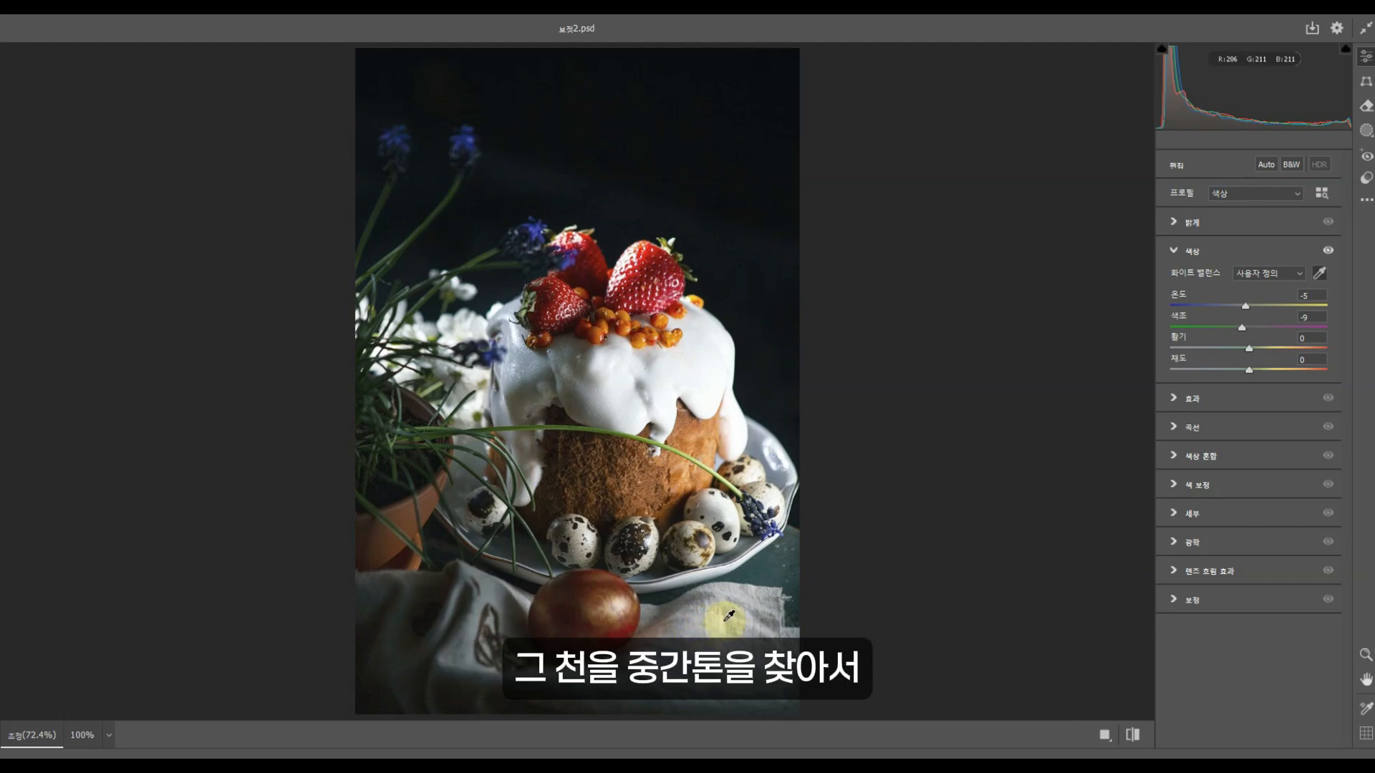
left_click(724, 619)
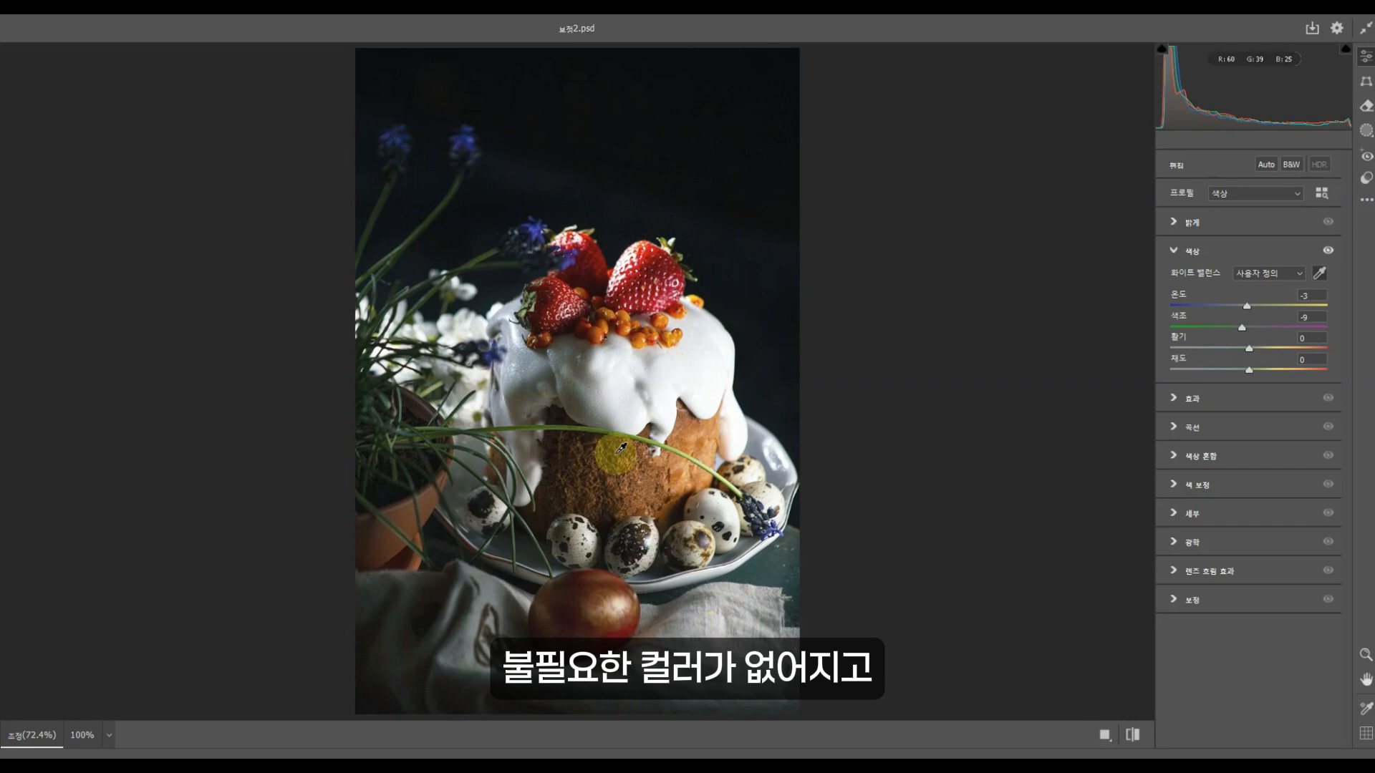
left_click(695, 553)
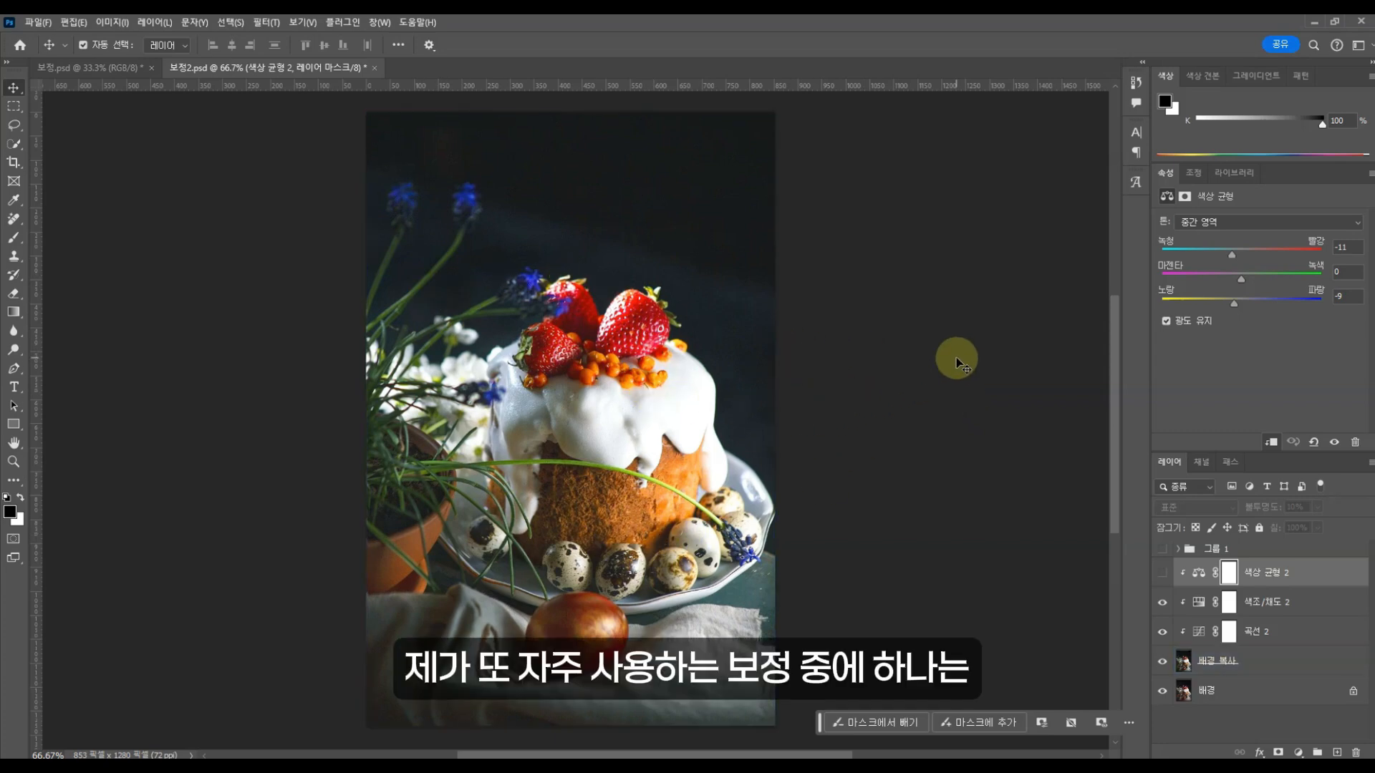
Try the Unsharp Mask filter on the 배경 복사 layer with amount 32%, radius 1.9 pixels and threshold 0.
left_click(625, 338, "ctrl")
left_click(587, 326, "ctrl")
left_click_drag(607, 407, 574, 467)
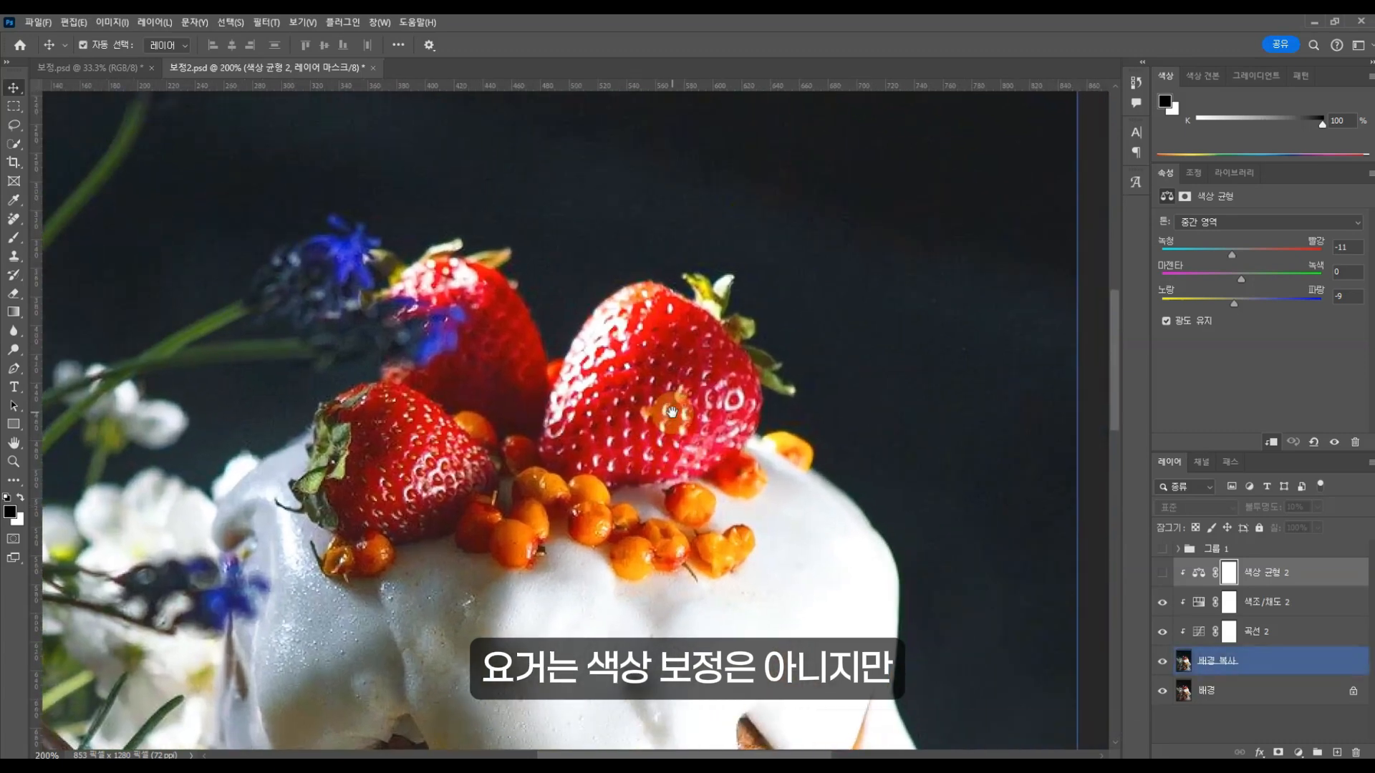
left_click(584, 238, "alt")
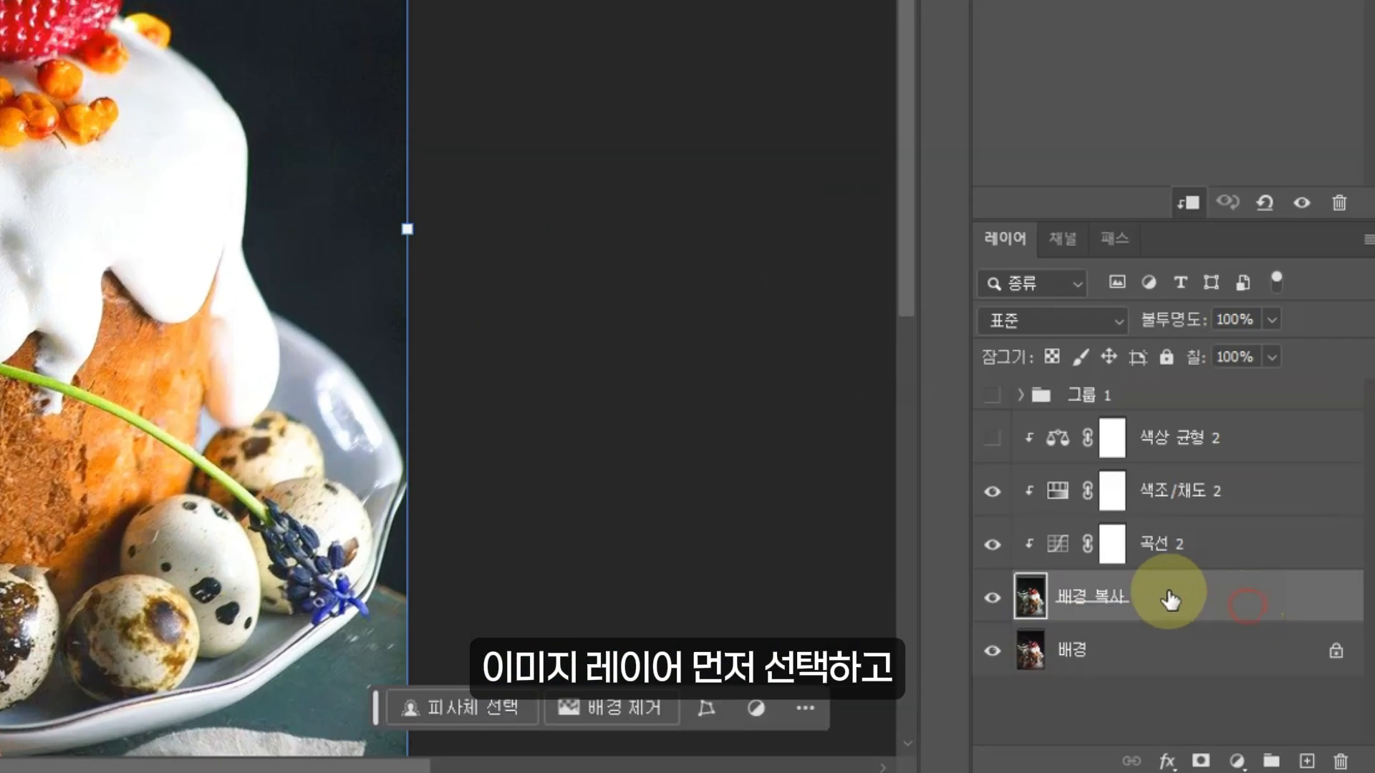
left_click(1258, 658)
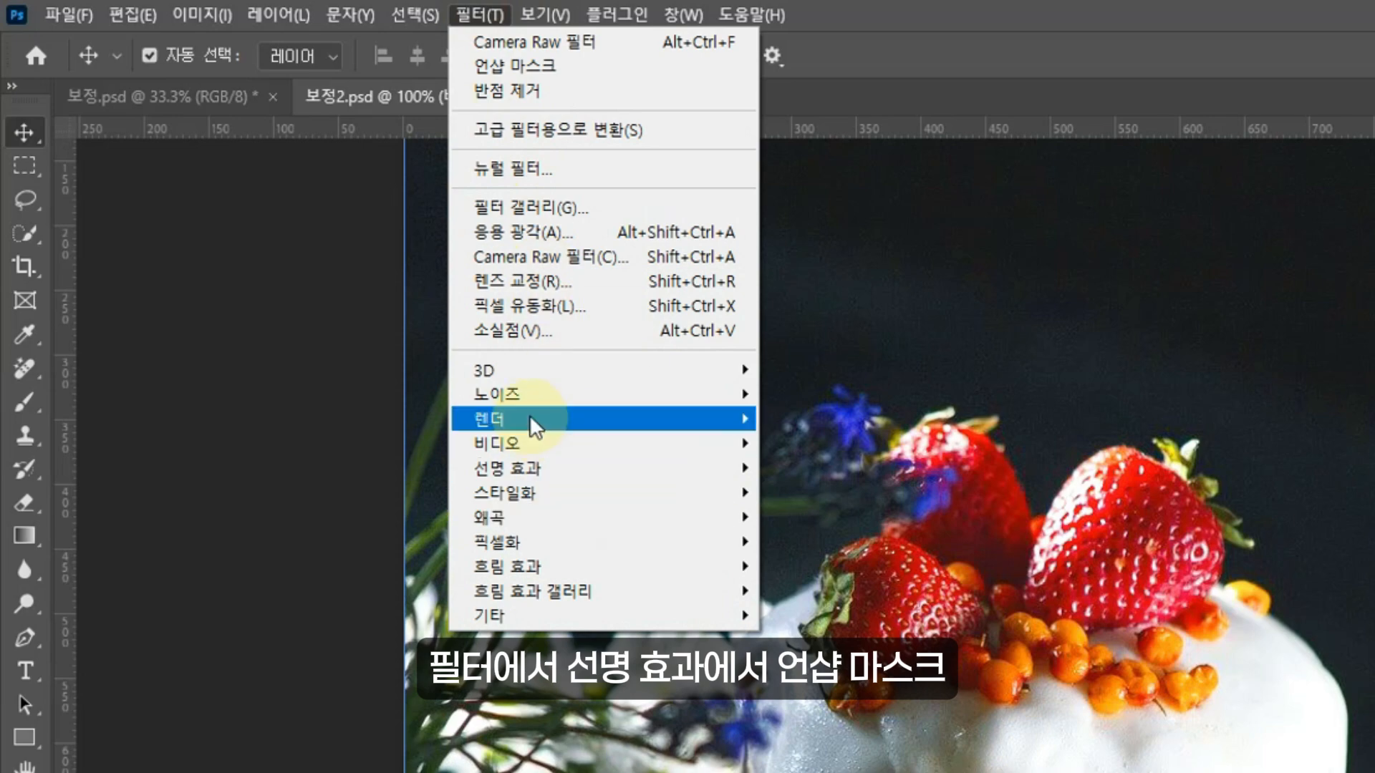
mouse_move(524, 471)
left_click(831, 564)
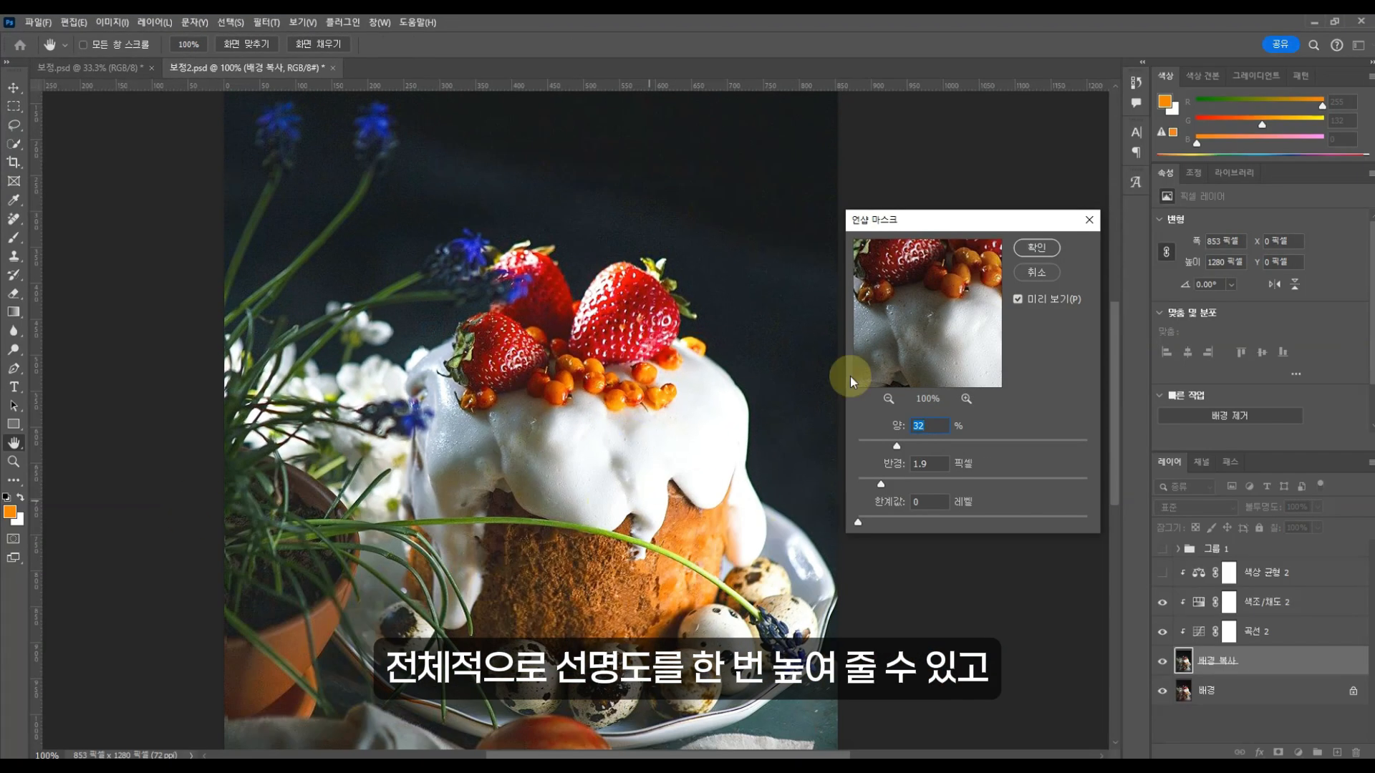
left_click(1041, 274)
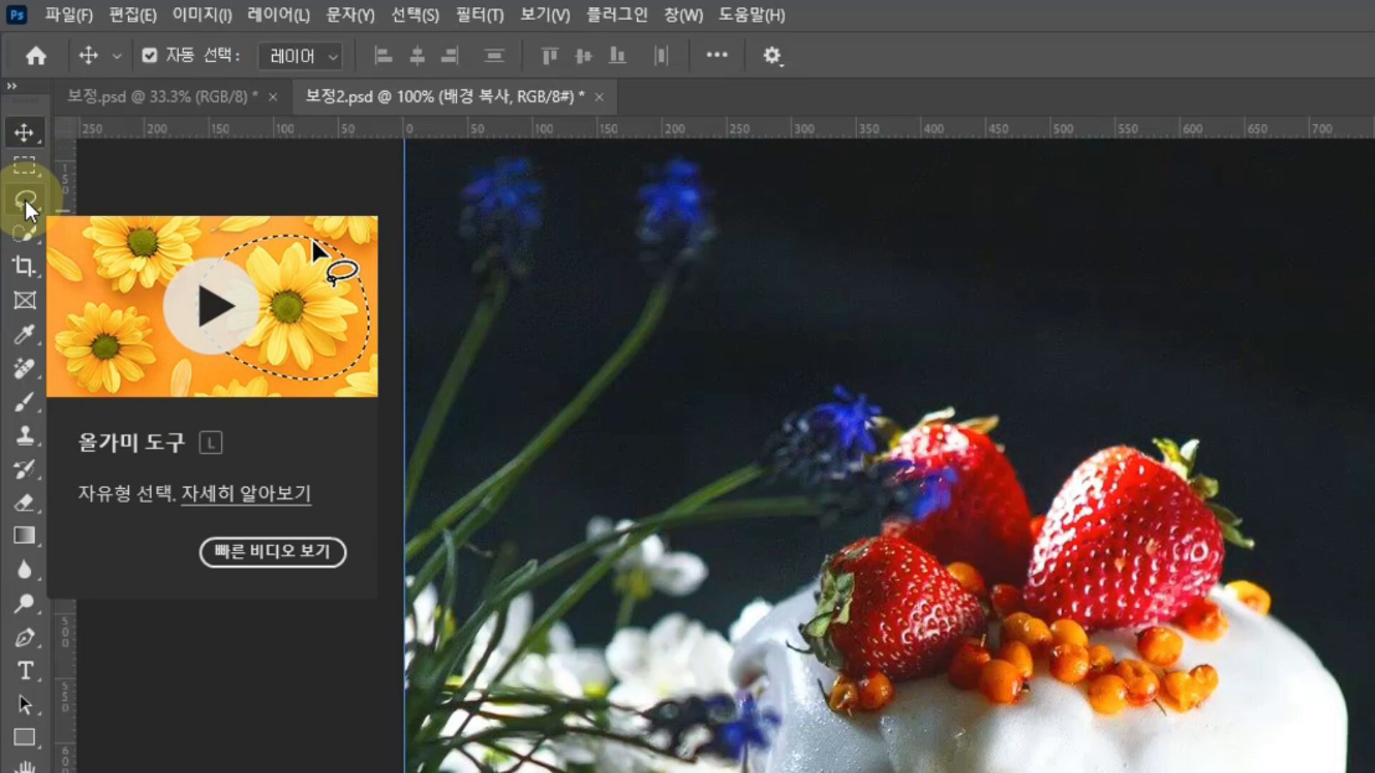
Draw a freehand Lasso selection around the strawberries and orange berries on top of the cake.
left_click(18, 149)
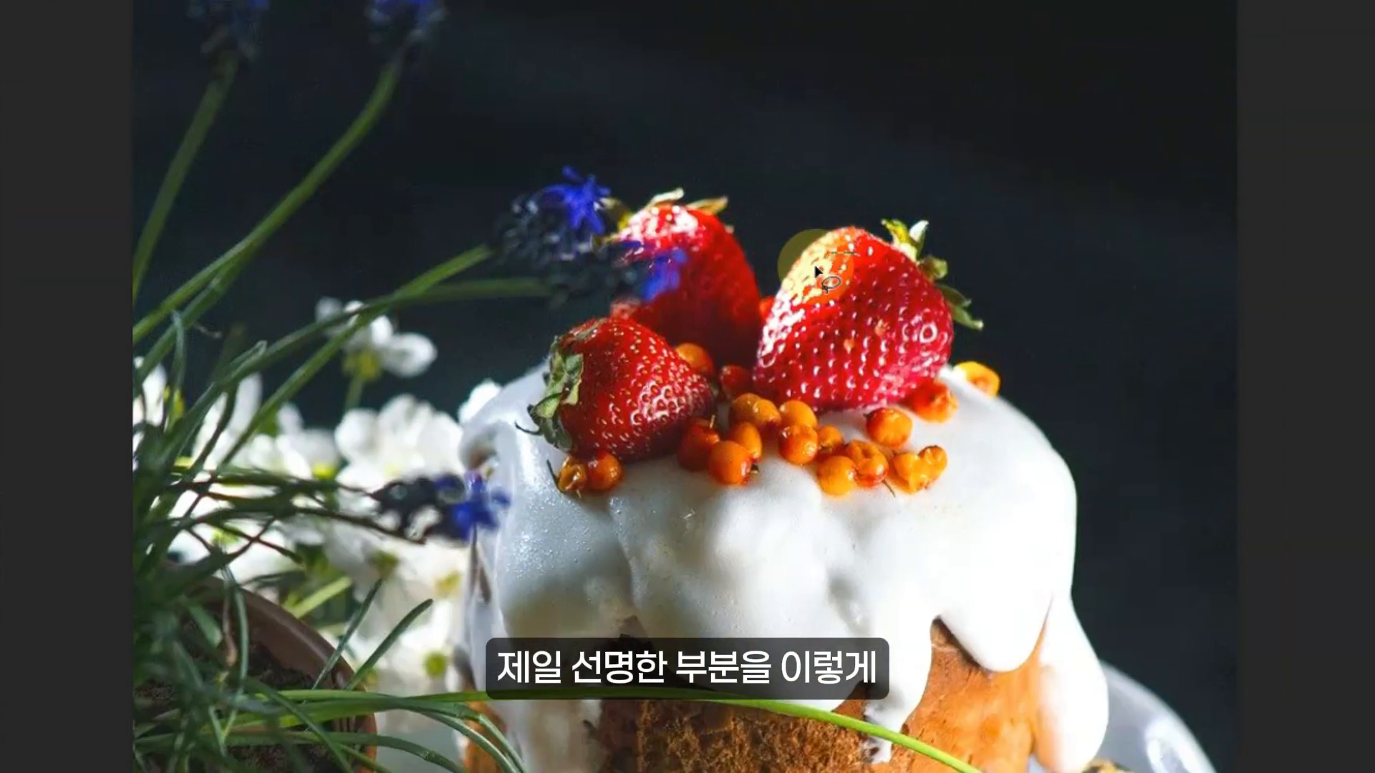
left_click_drag(1116, 462, 1023, 520)
mouse_move(754, 299)
left_mouse_down()
mouse_move(647, 261)
mouse_move(595, 327)
mouse_move(585, 372)
mouse_move(600, 415)
mouse_move(767, 494)
left_mouse_up()
Open the Unsharp Mask filter for the selected berries and set the amount to 41%.
left_click(478, 16)
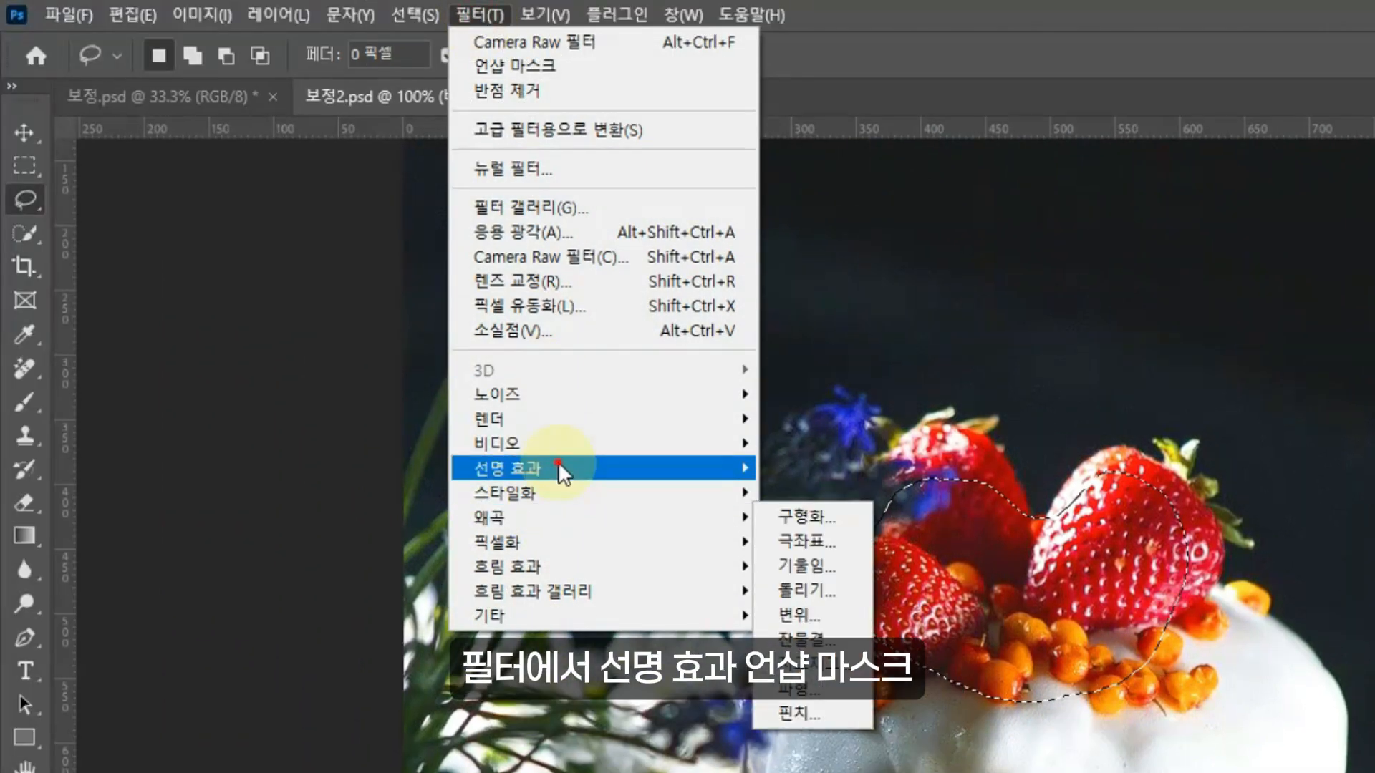
left_click(827, 558)
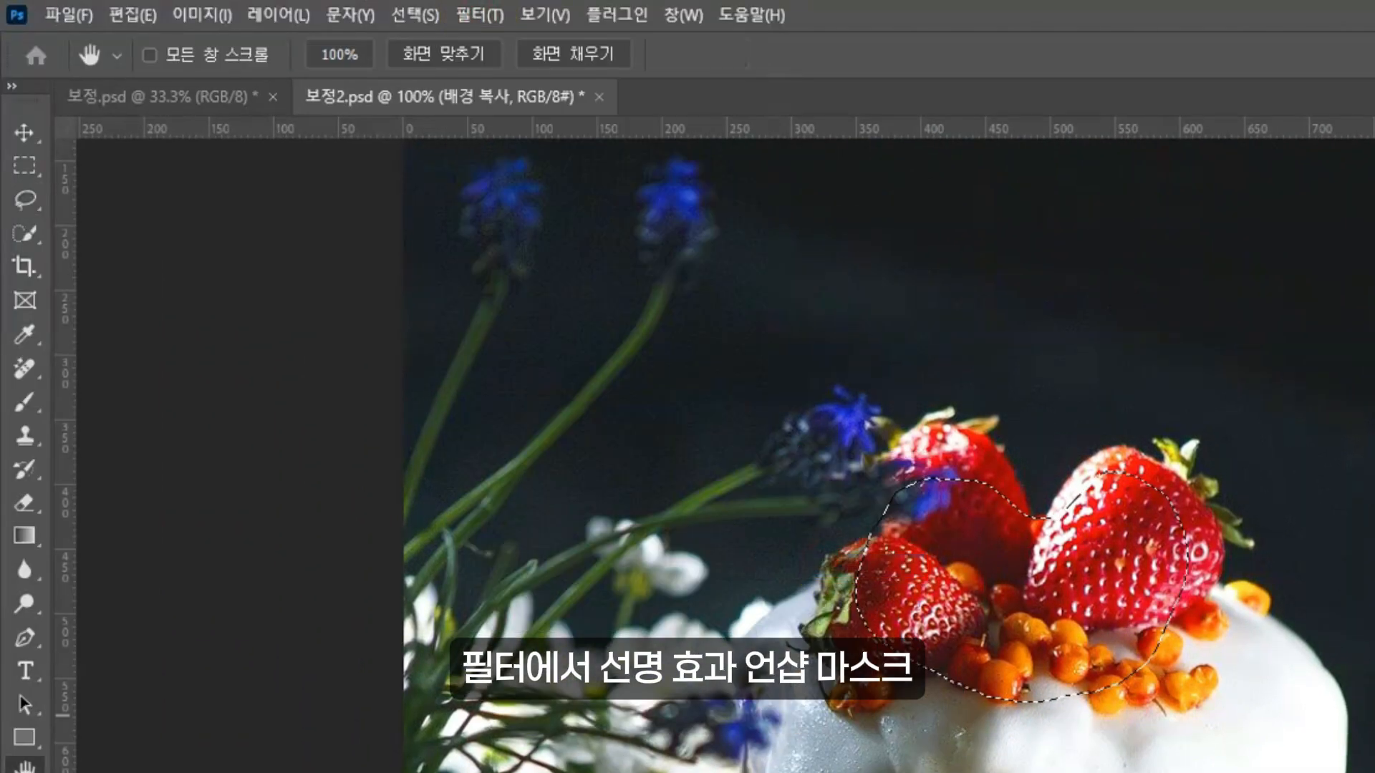
left_click(1026, 574, "ctrl")
left_click(1097, 584, "alt")
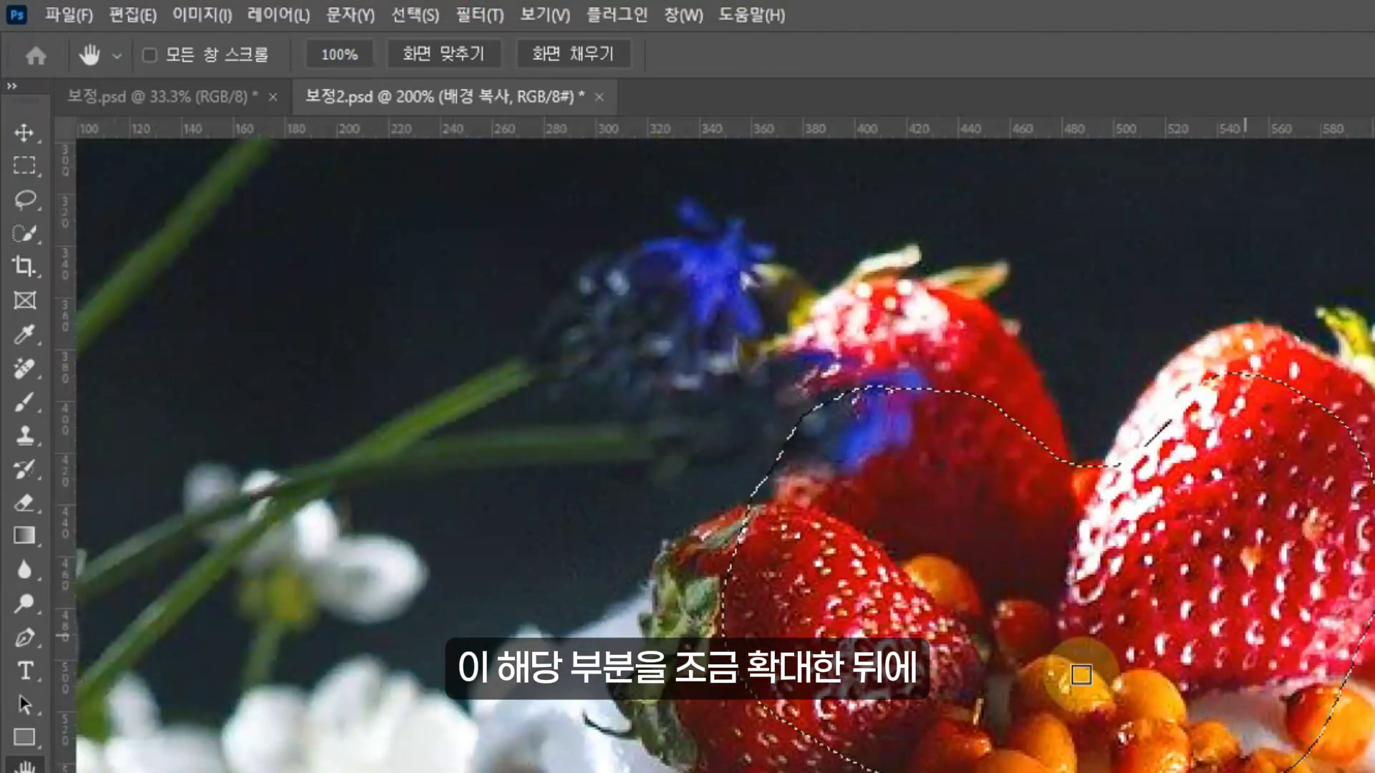
left_click_drag(1361, 306, 1354, 331)
left_click_drag(1293, 626, 1353, 627)
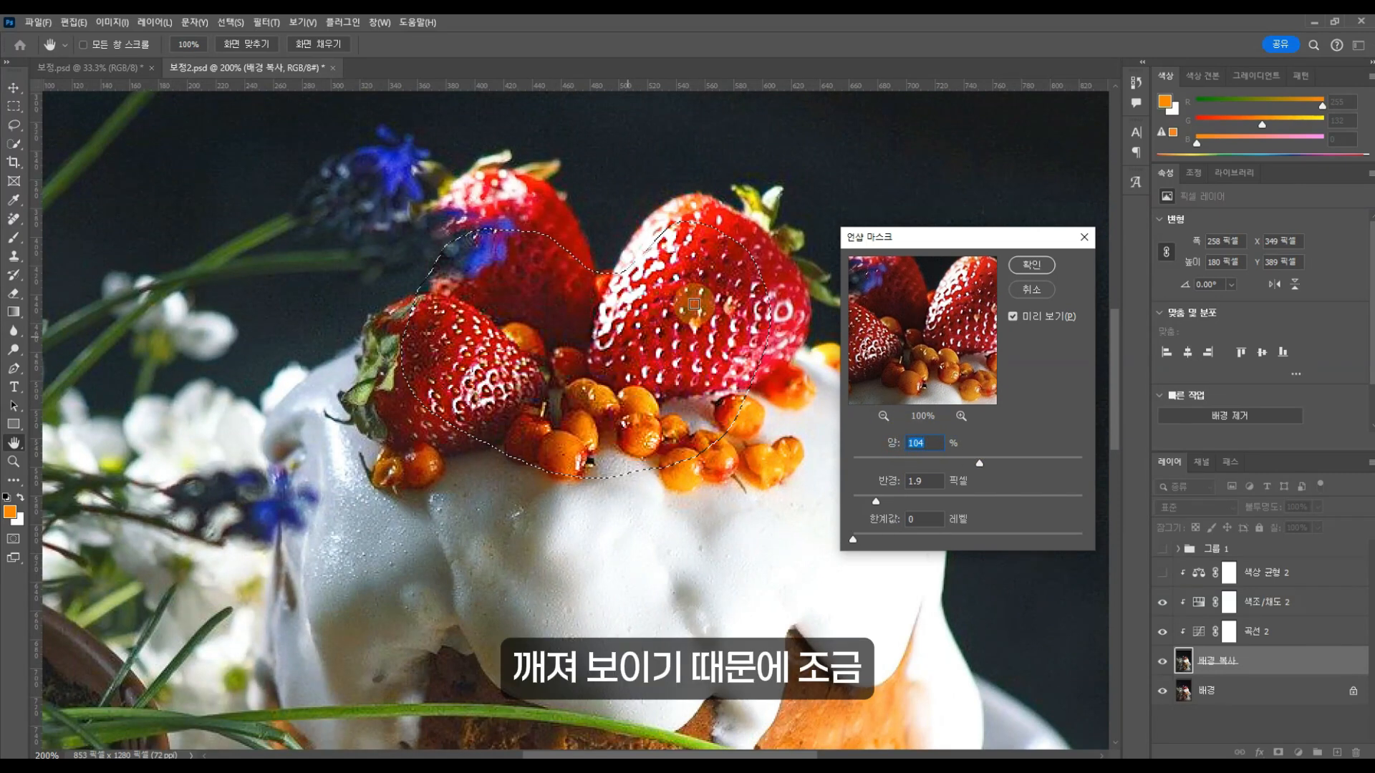
left_click_drag(965, 465, 914, 461)
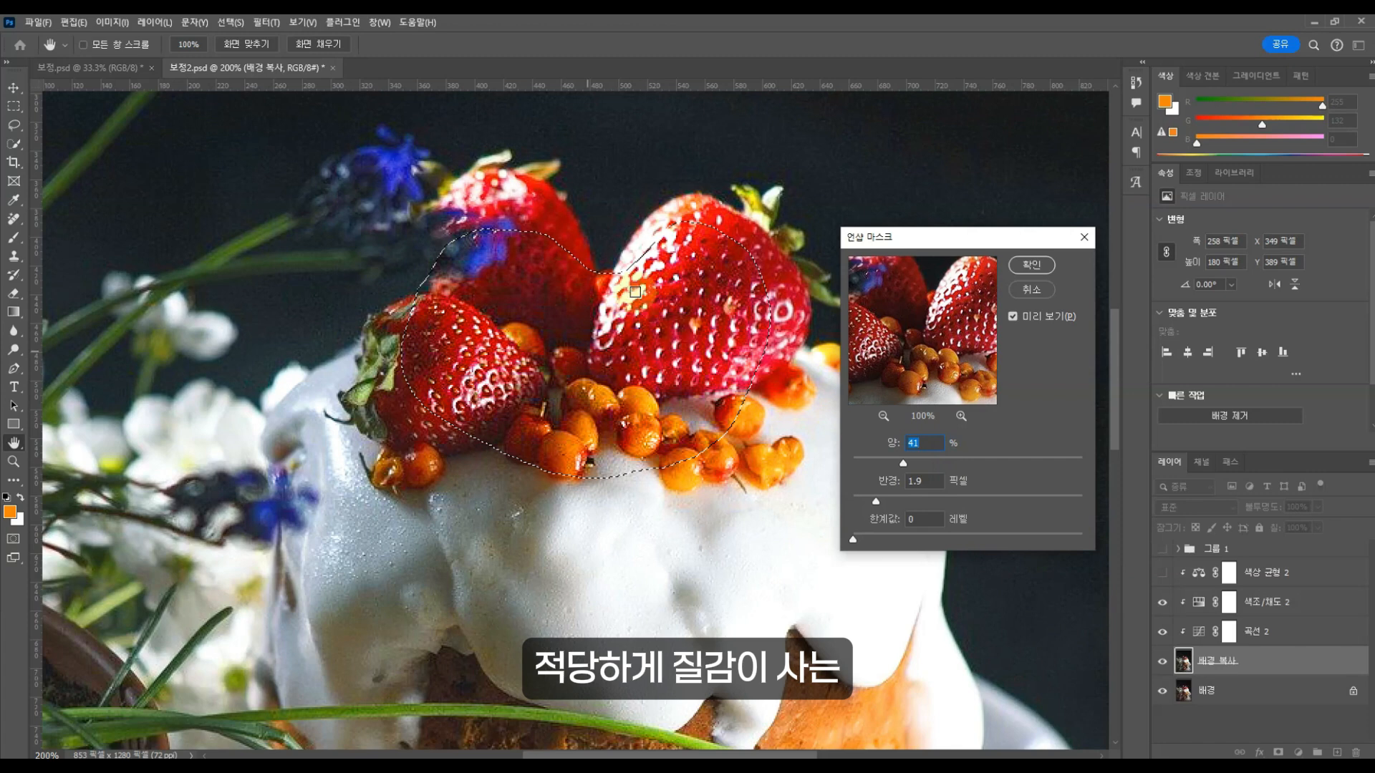
Try a radius of 3.5 pixels, a threshold of 7 levels and an amount of 32% for the sharpening.
left_click(877, 501)
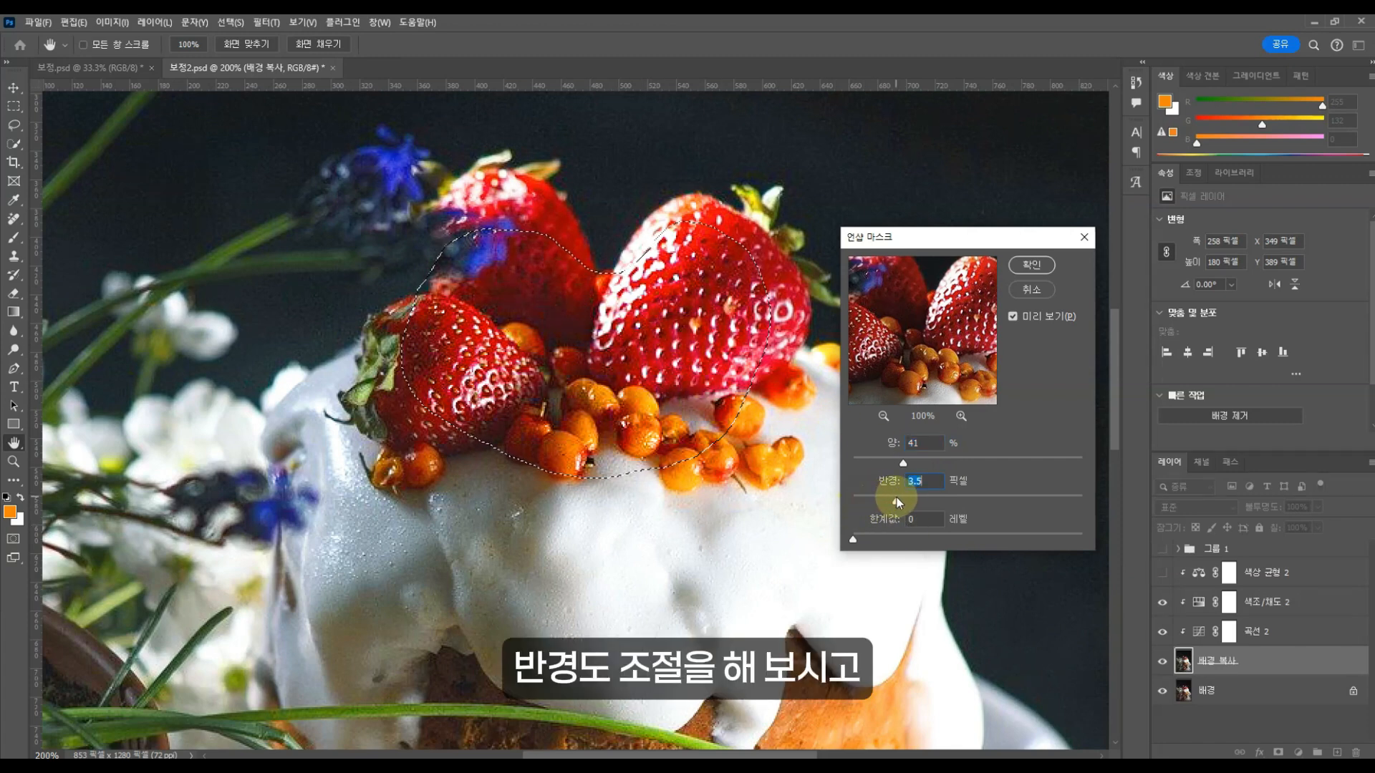
left_click_drag(882, 498, 862, 537)
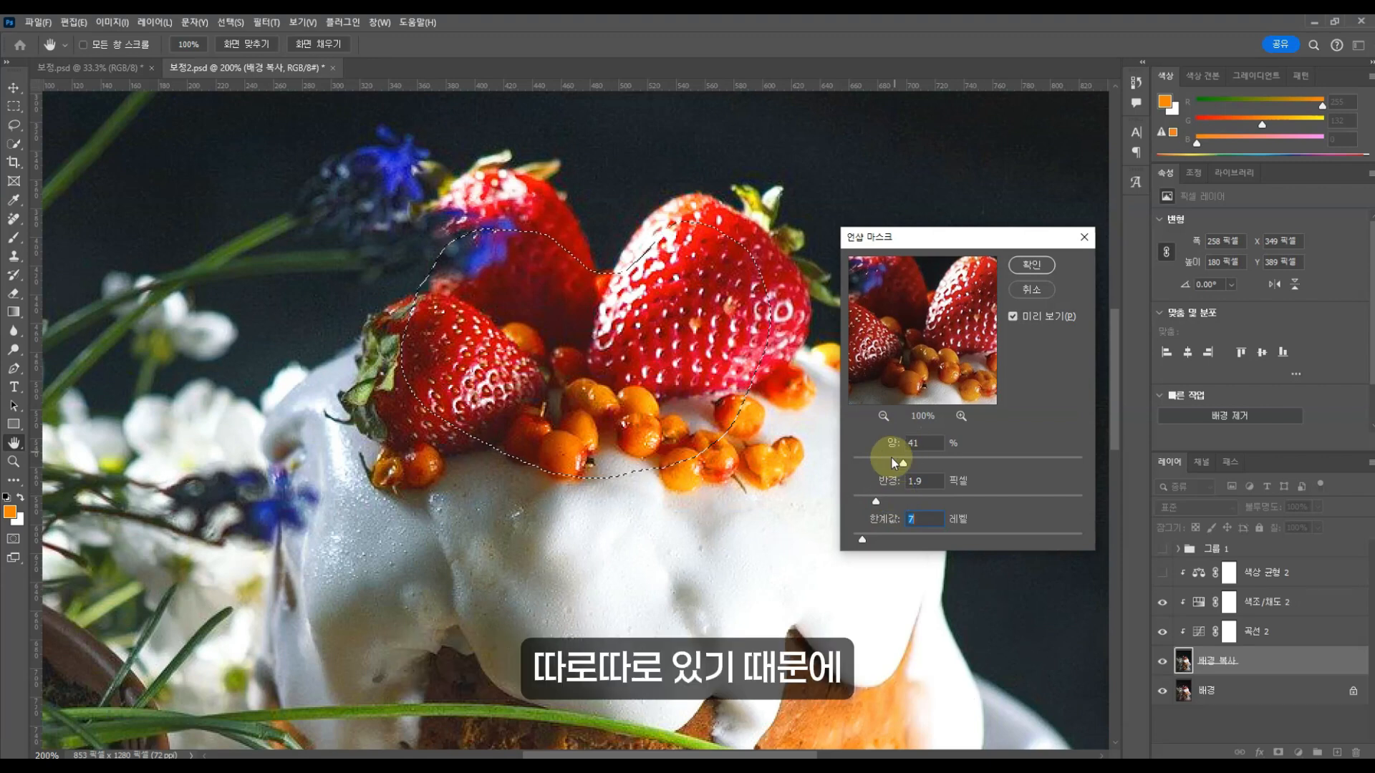
left_click_drag(892, 444, 886, 443)
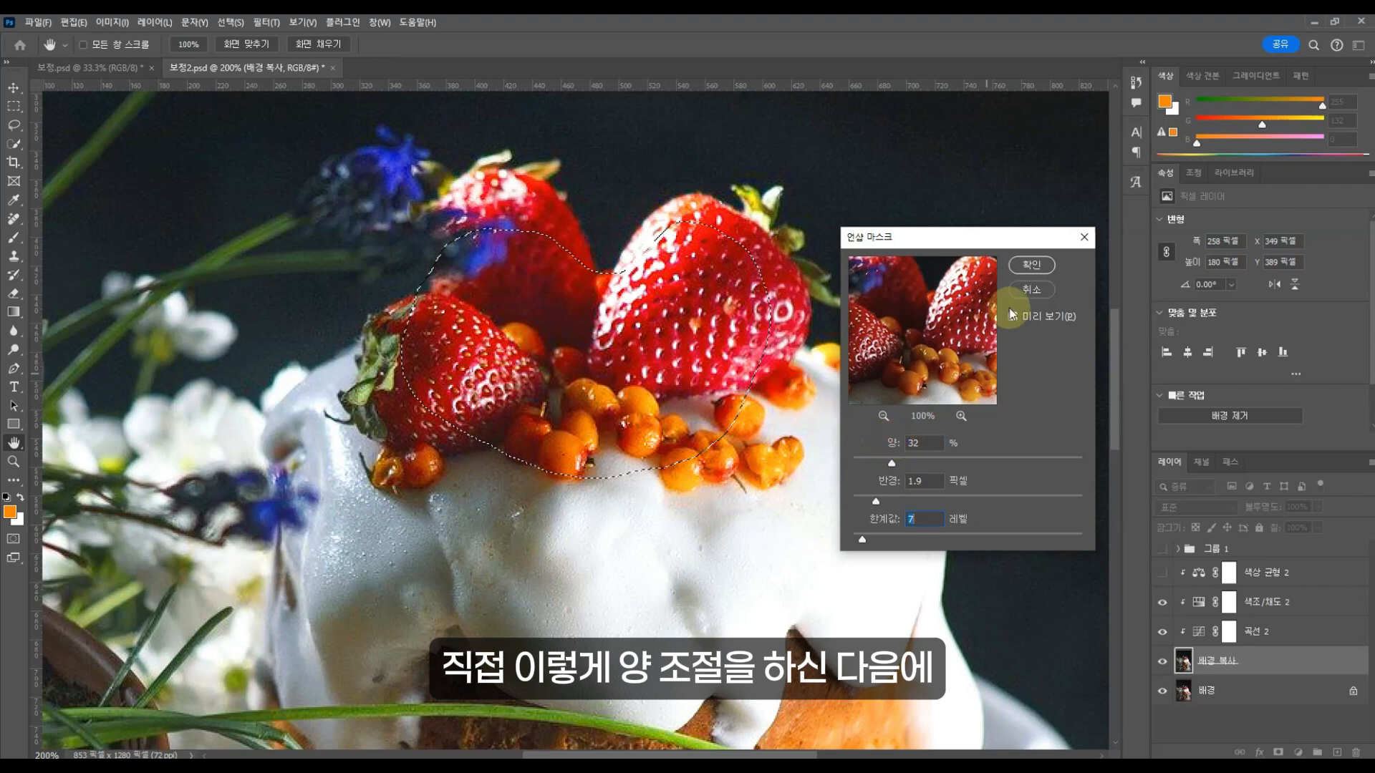
Compare the sharpening before and after, and apply it with amount 45%, radius 1.9 pixels and threshold 0.
left_click(1046, 322)
left_click_drag(892, 445, 904, 447)
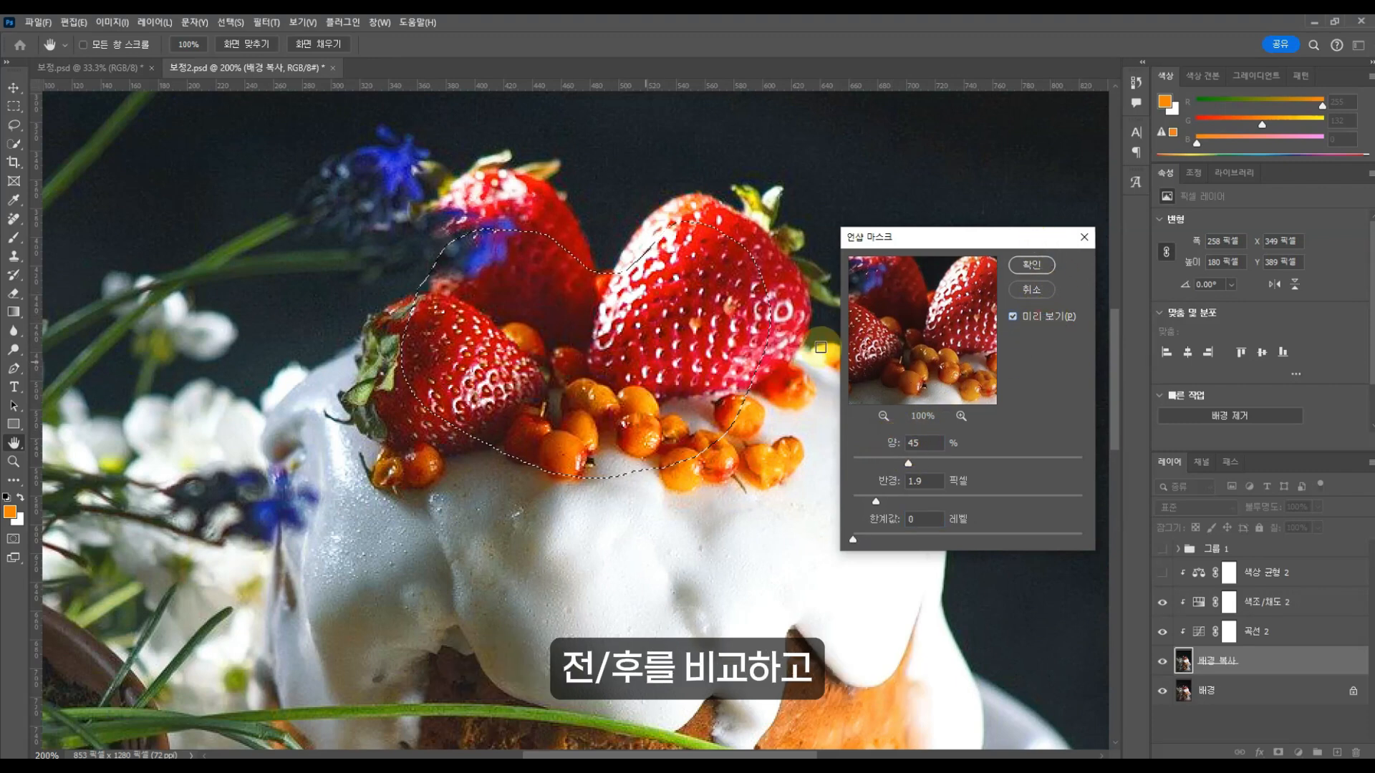
left_click(1025, 265)
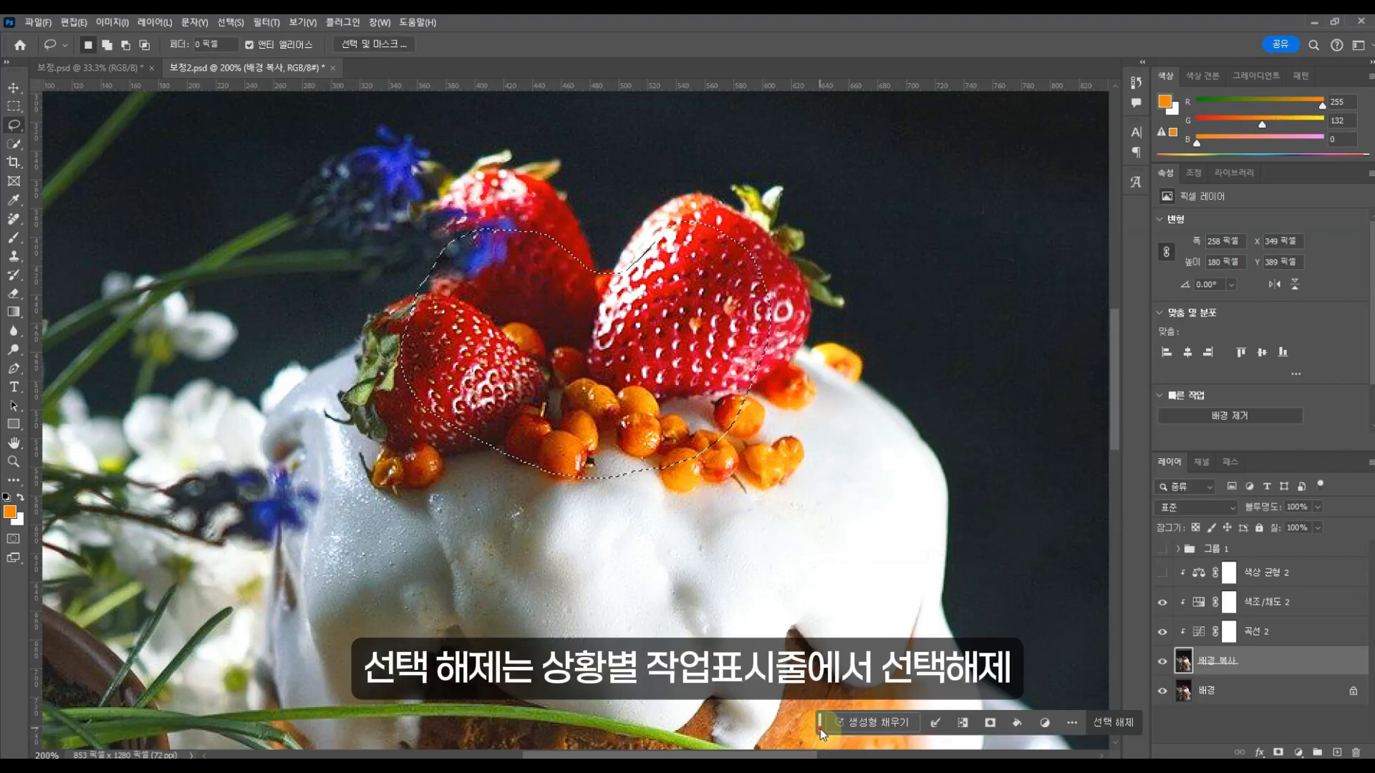
Move the contextual task bar over the image and deselect the berry area.
left_click_drag(825, 729, 566, 544)
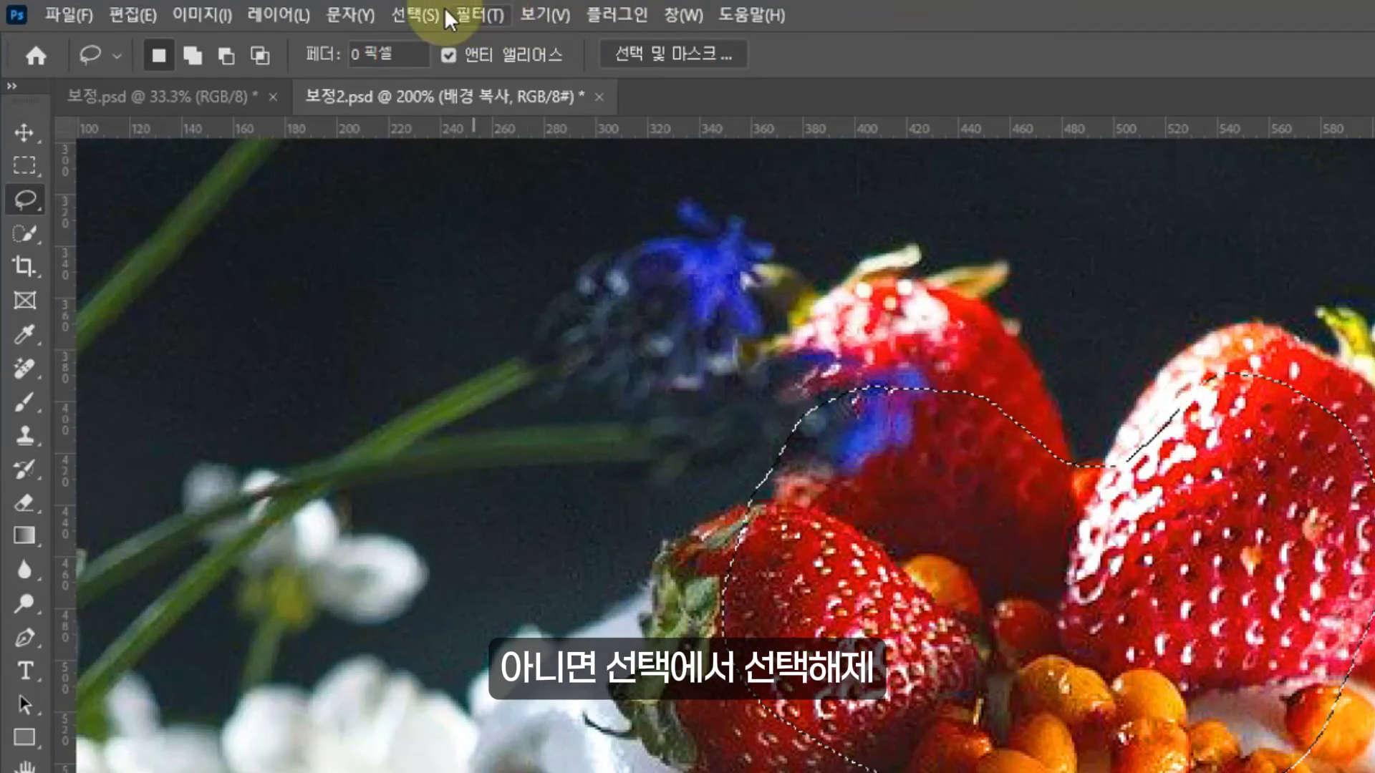
left_click(449, 18)
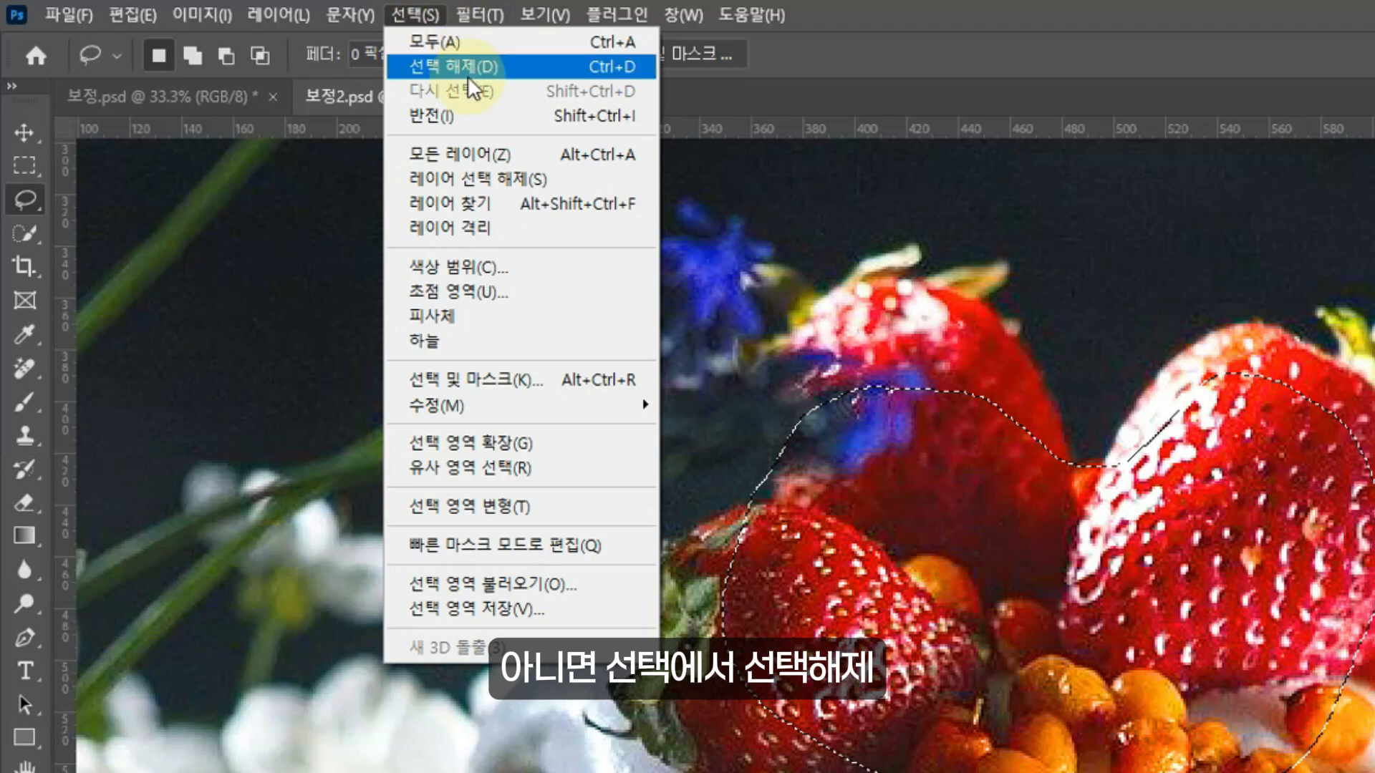
left_click(446, 64)
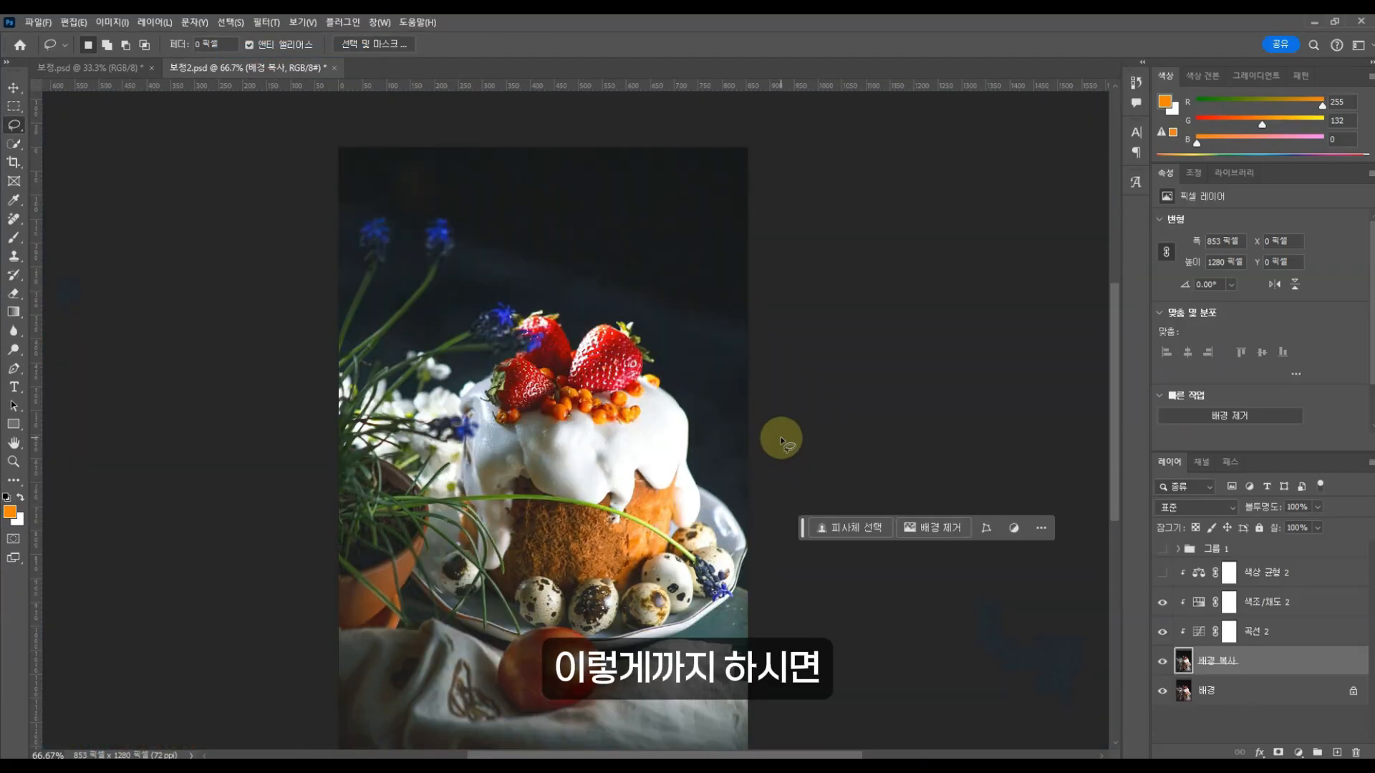